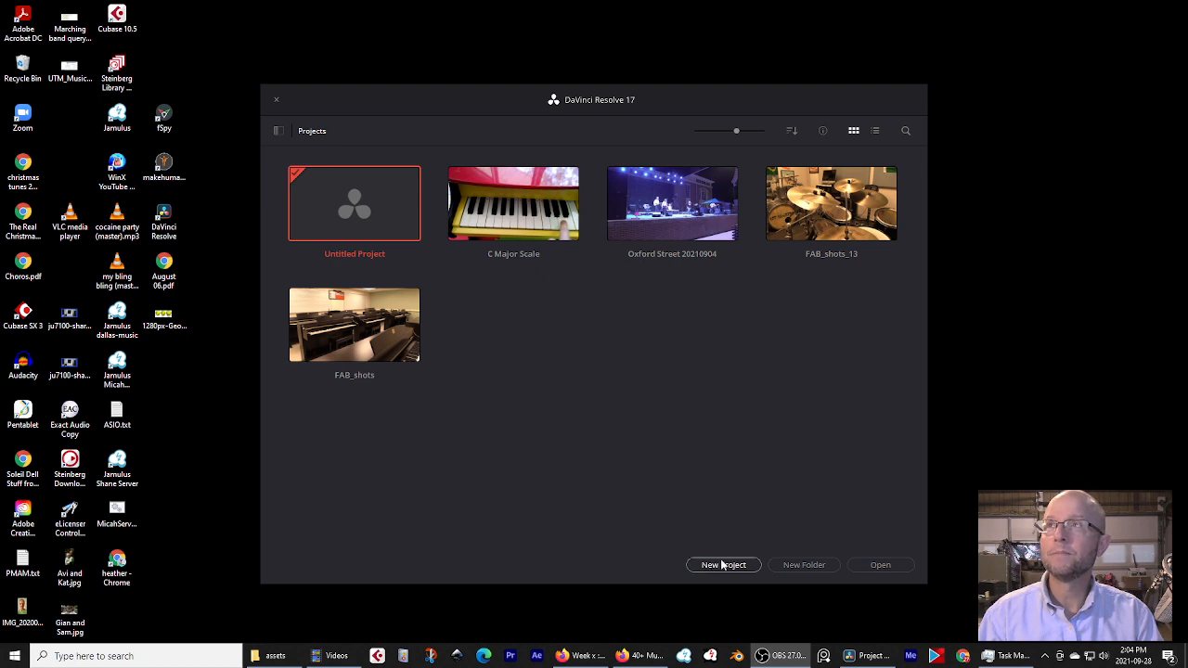
Create a new project named C Major Scale B.
left_click(722, 563)
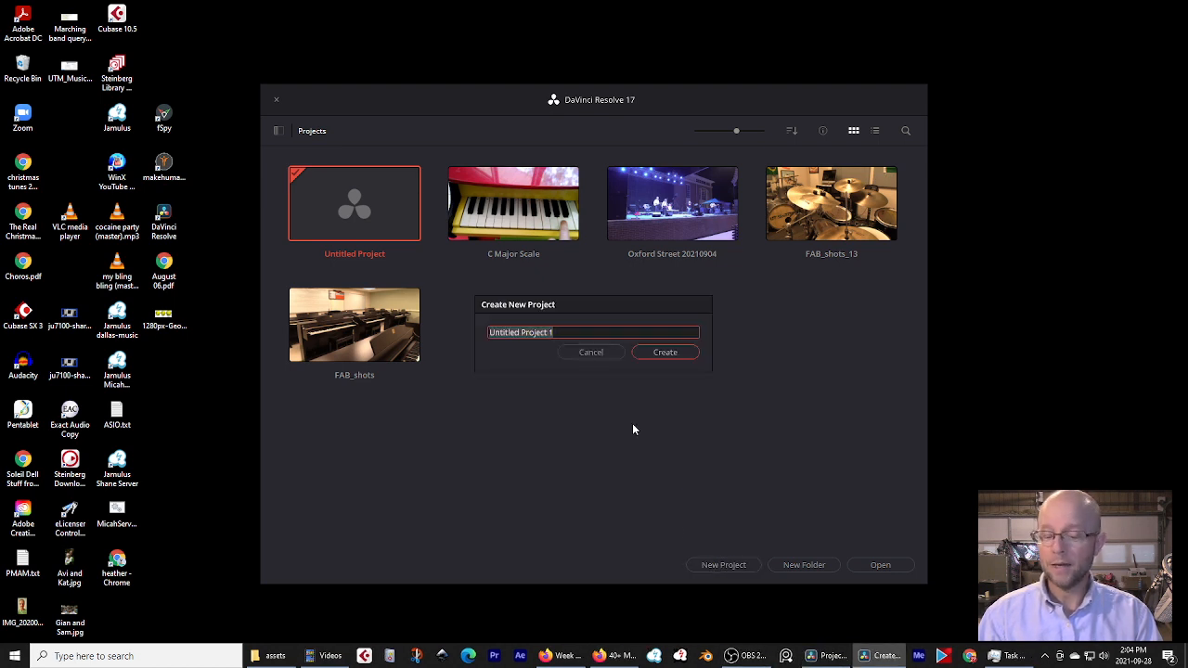
type("C")
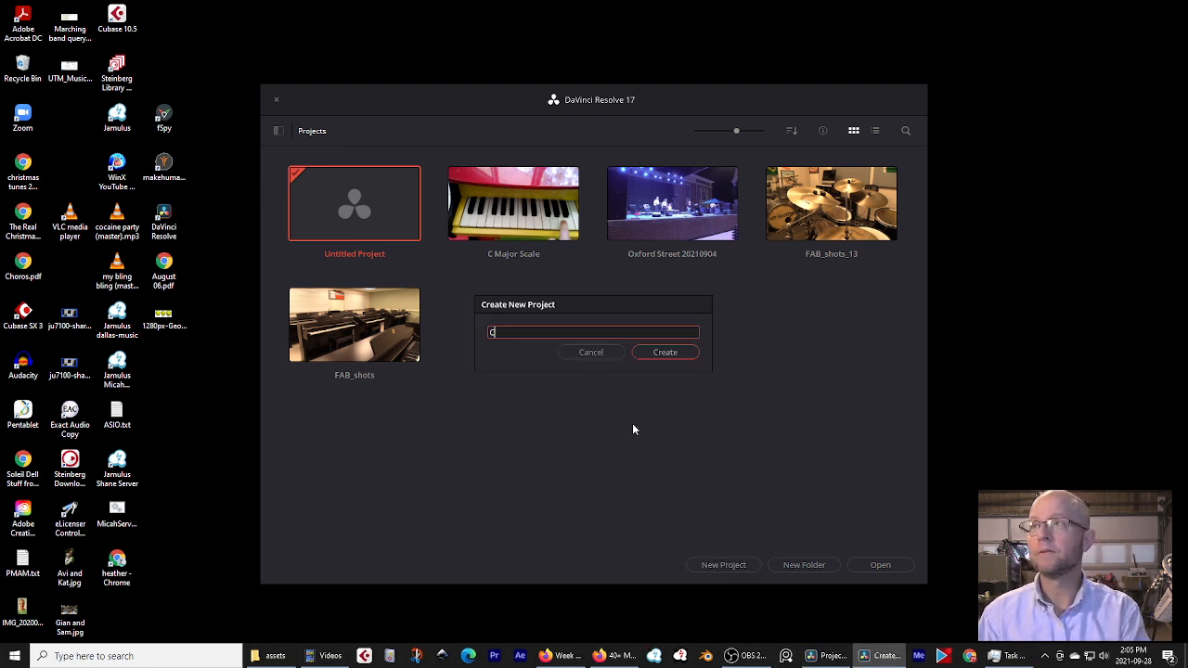
type(" Major")
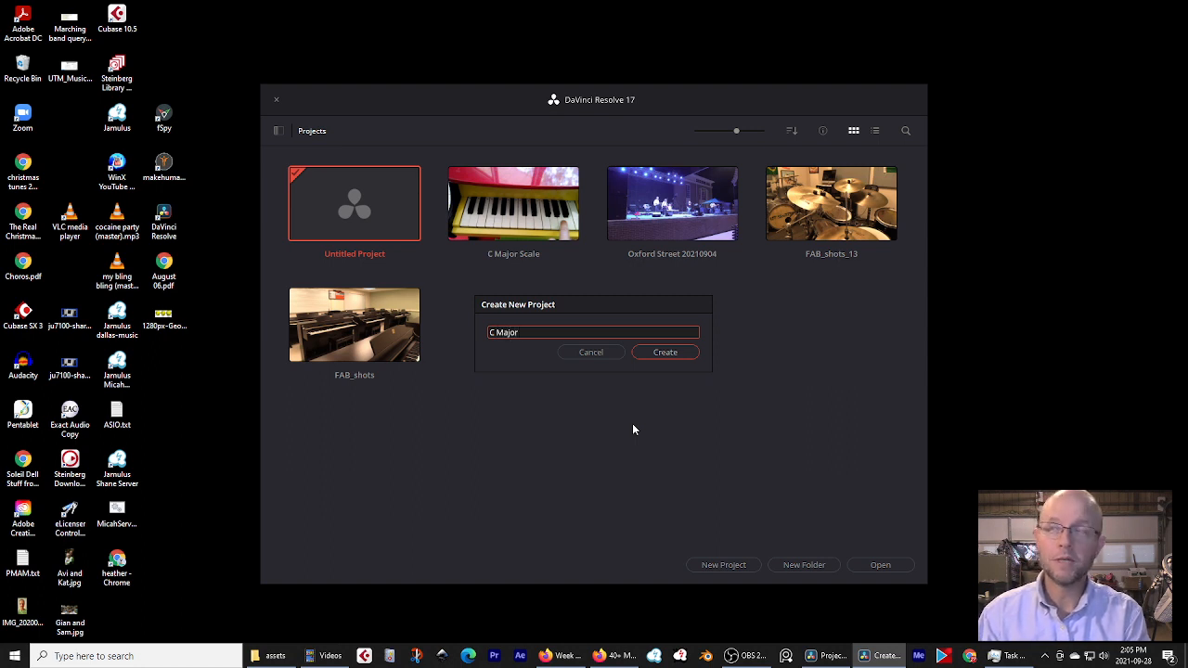
type(" Scale")
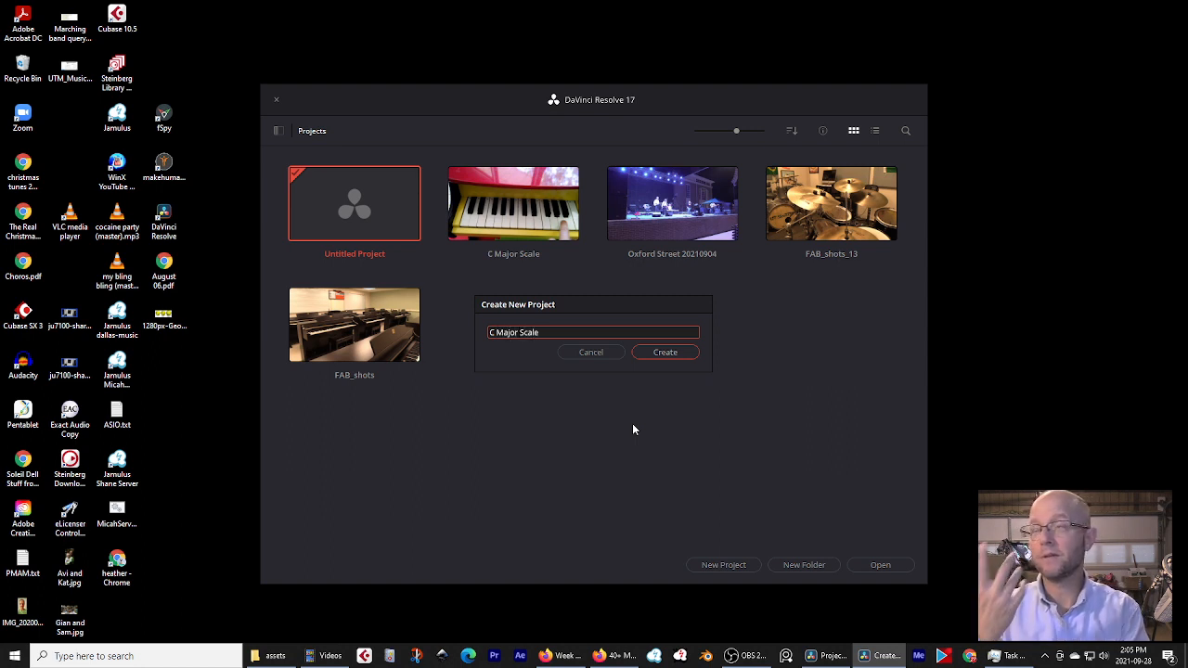
left_click(662, 353)
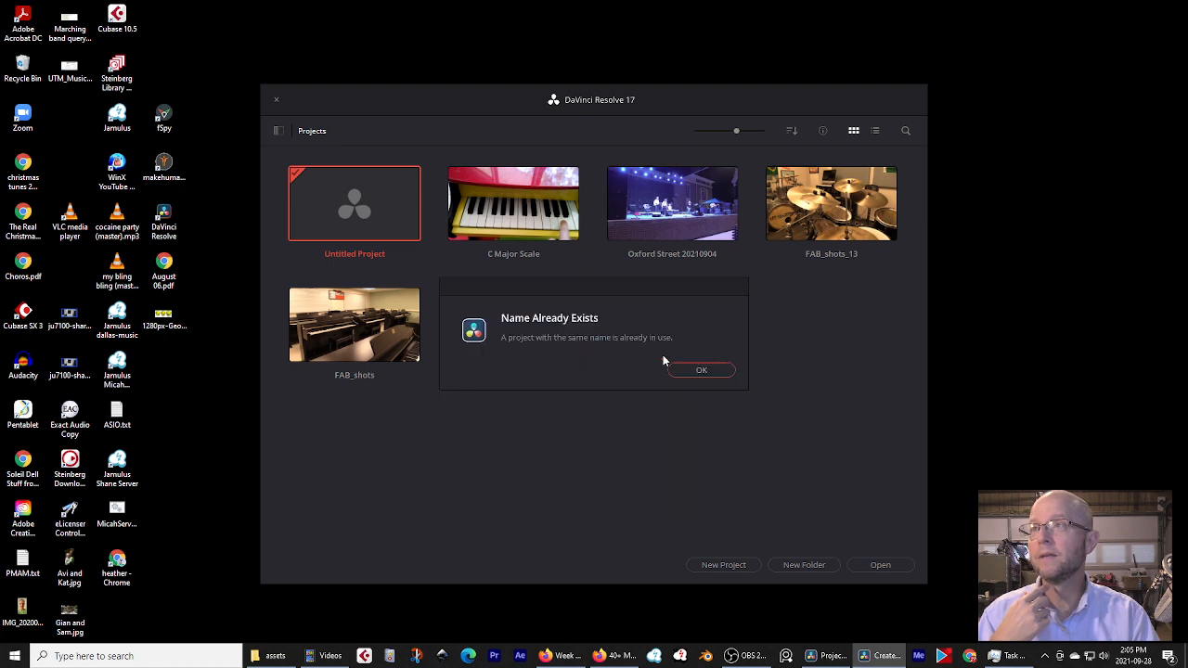
left_click(700, 372)
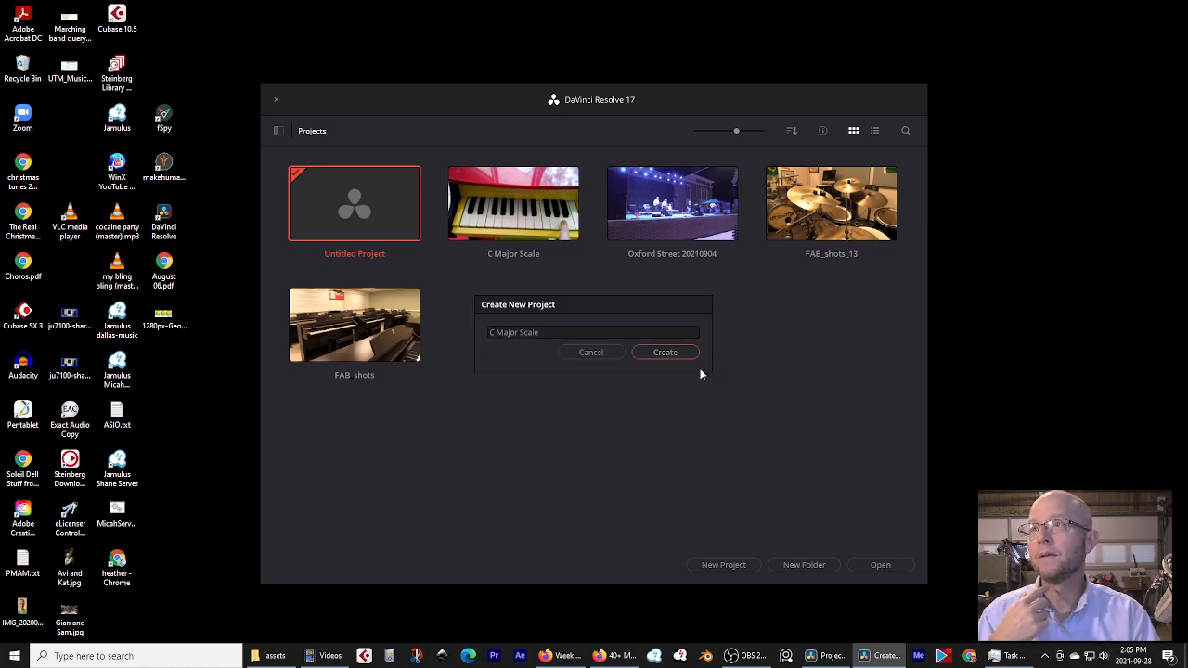
left_click(592, 333)
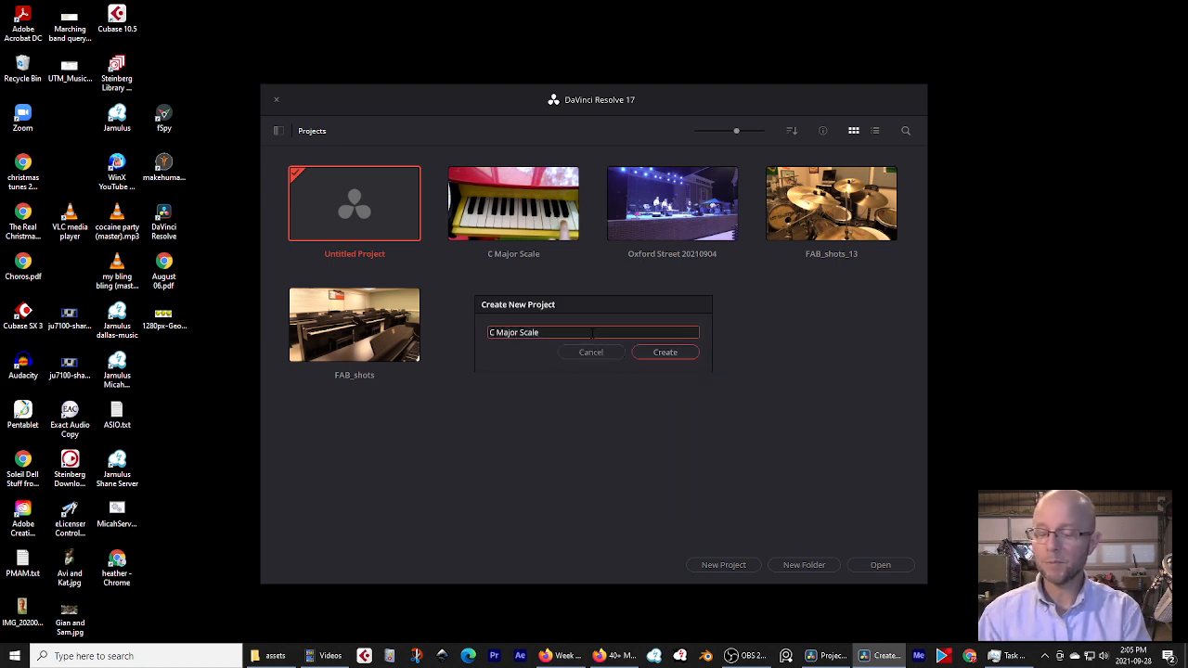
type("B")
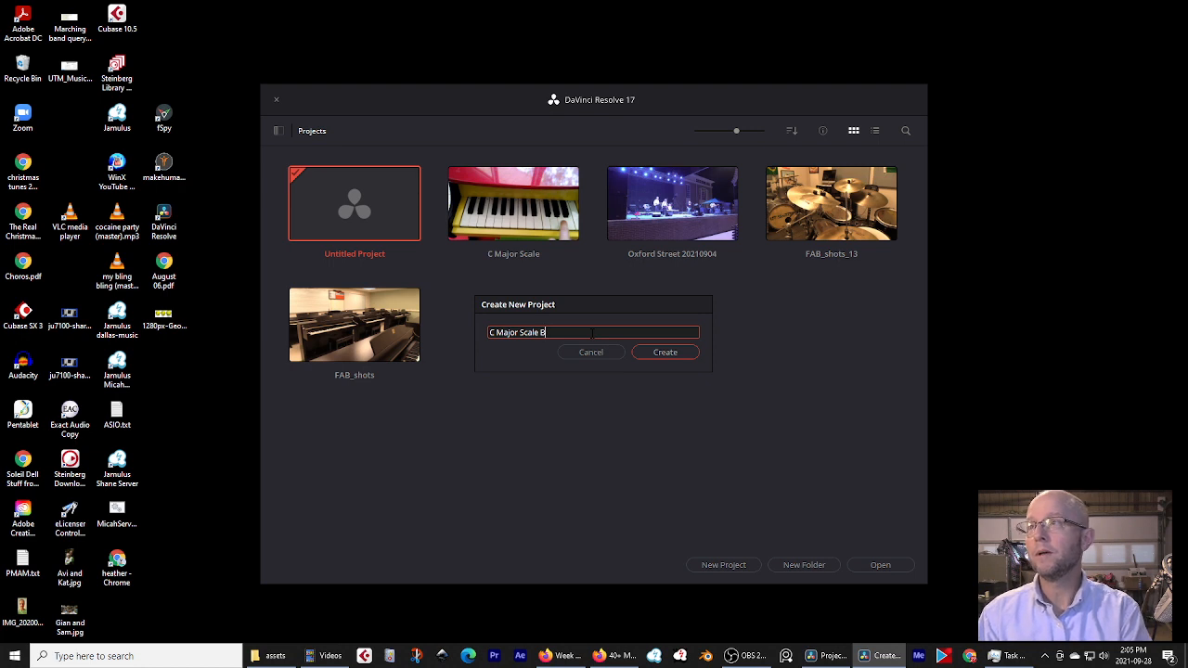
left_click(652, 352)
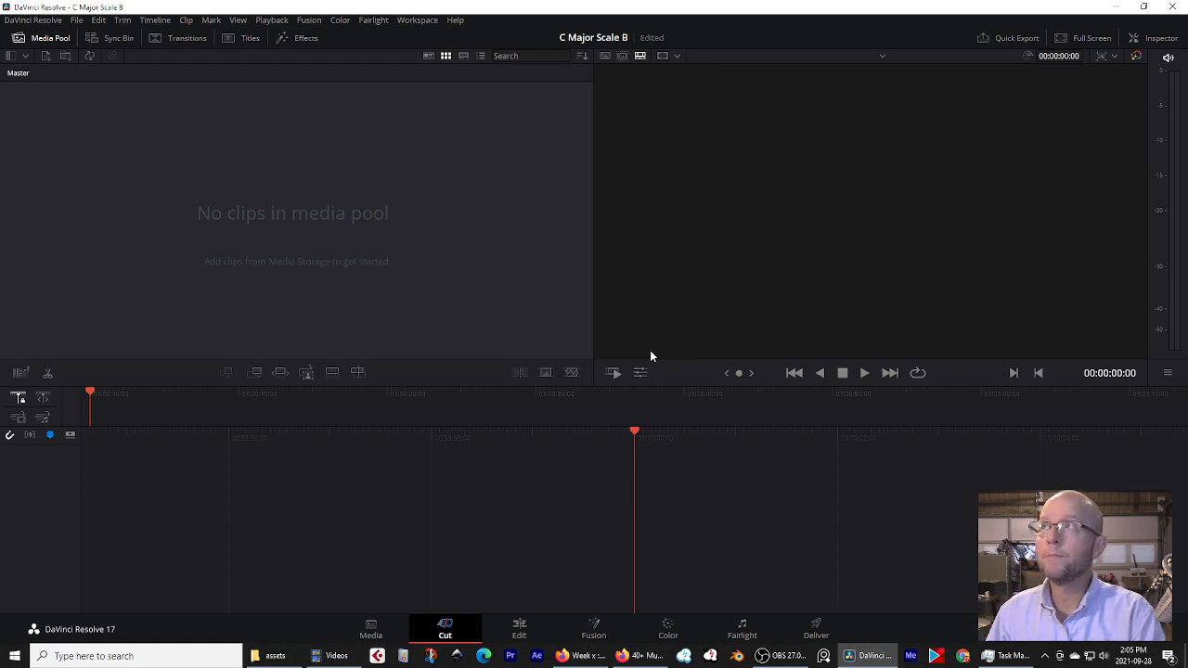
left_click(455, 20)
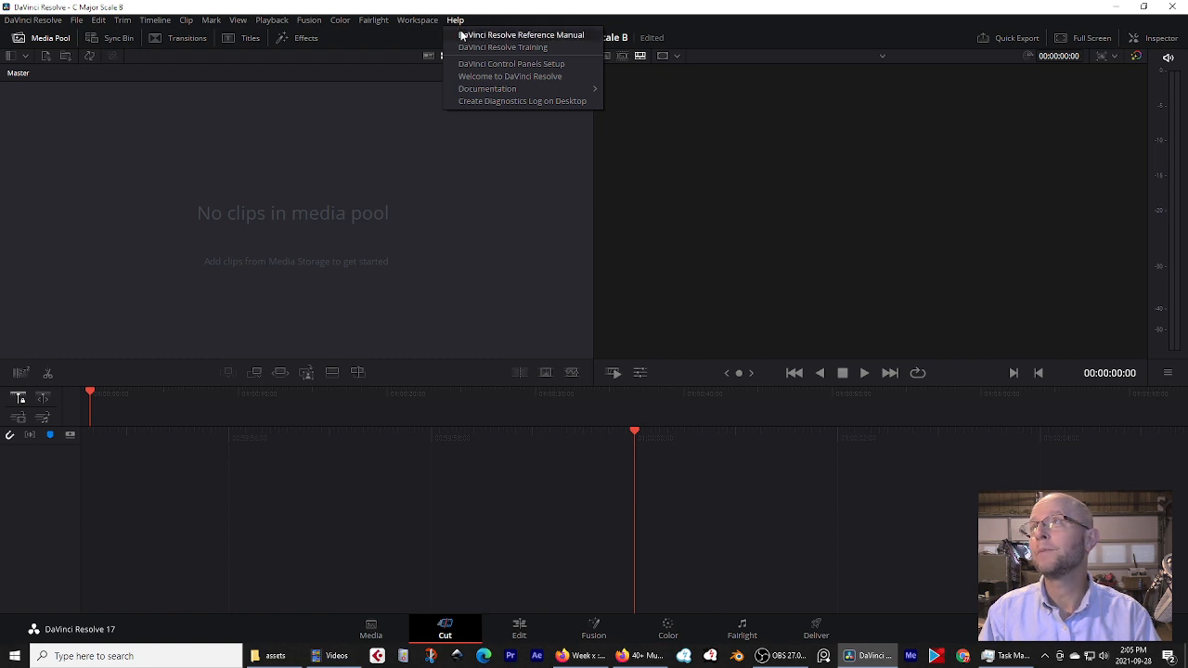
mouse_move(493, 91)
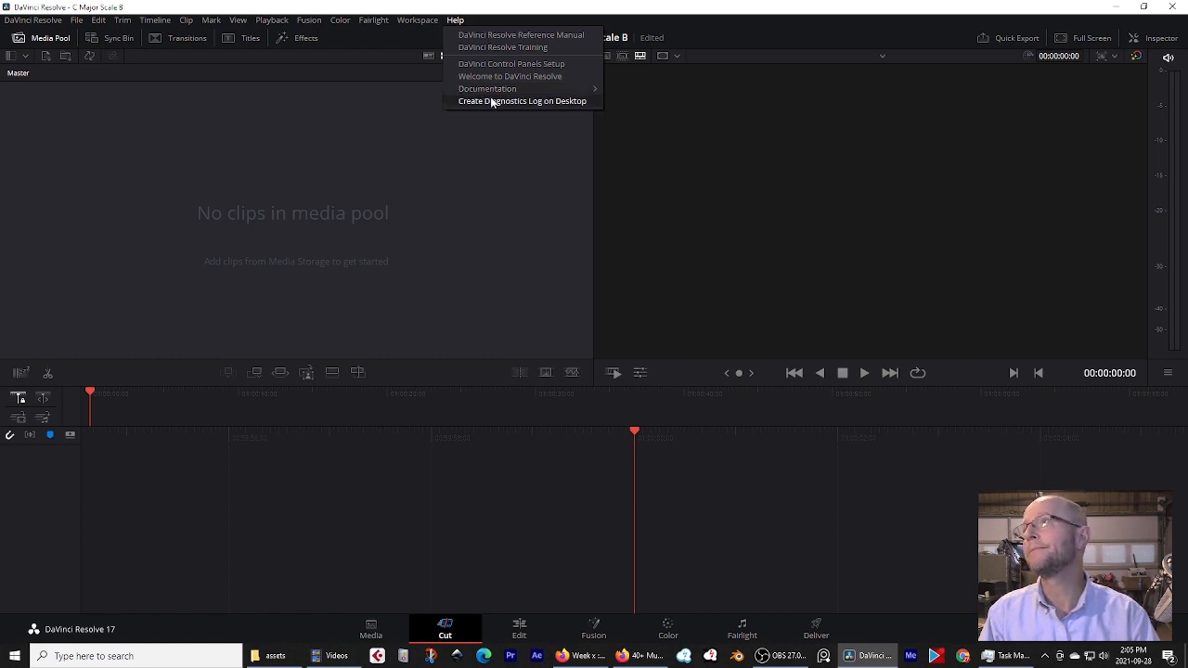
left_click(496, 15)
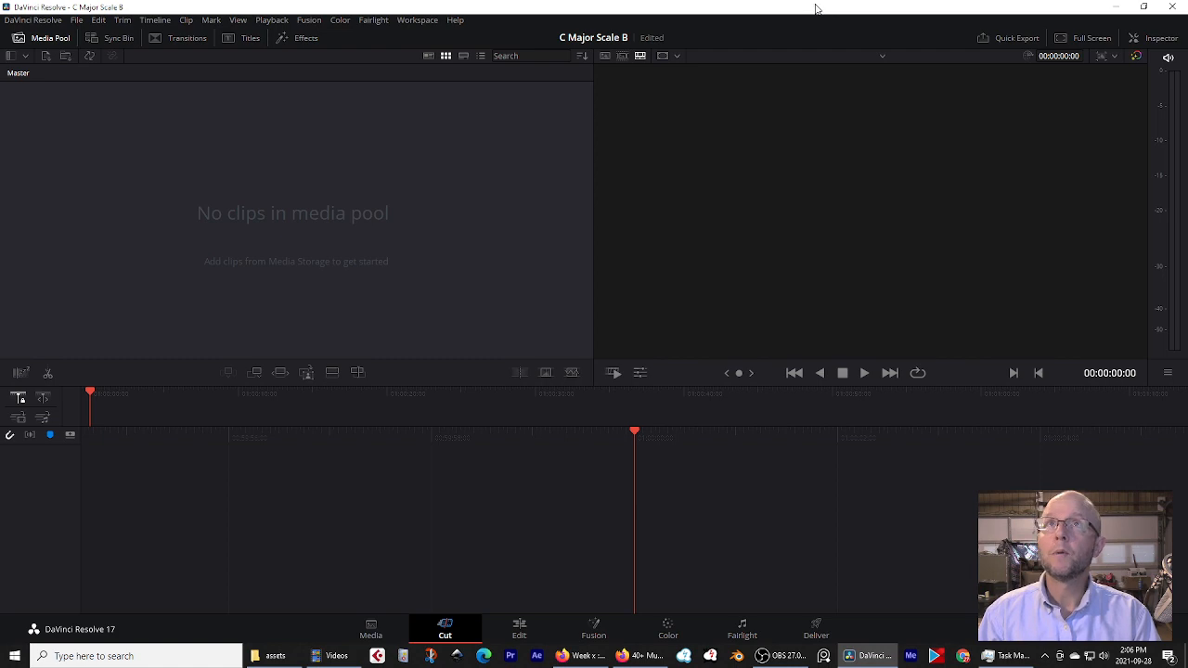
Switch to the Week x : Video Editing document in Firefox and open the Drive folder linked from "Download videos".
left_click_drag(817, 7, 811, 26)
left_click(1104, 27)
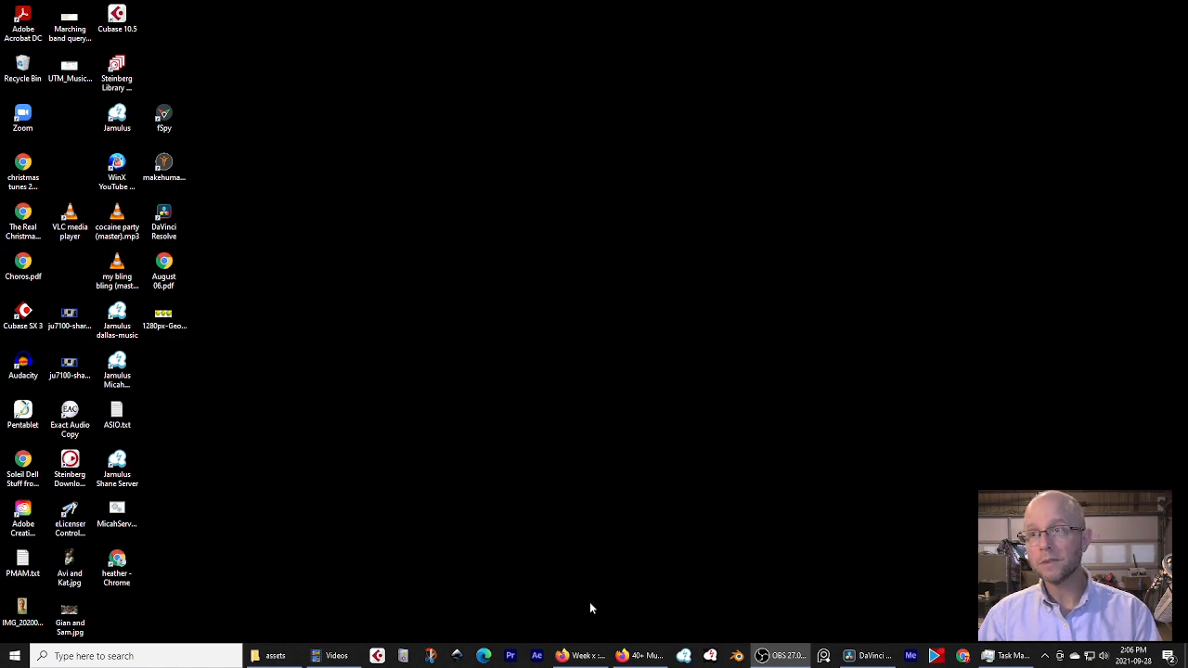
left_click(585, 656)
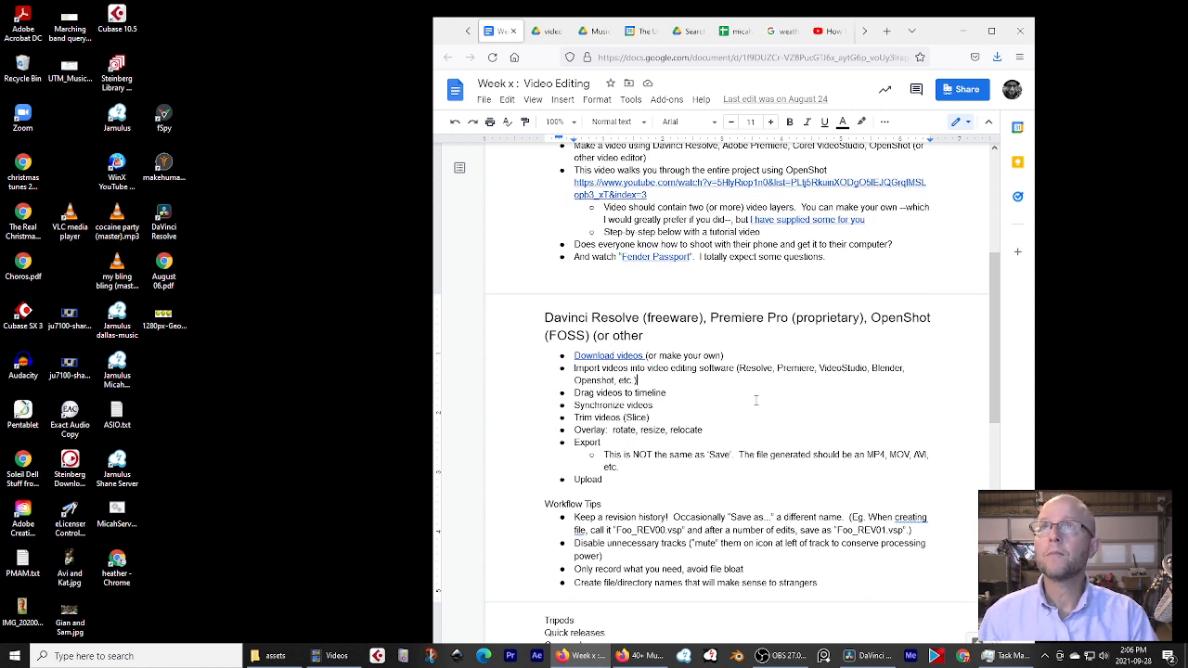
left_click(633, 357)
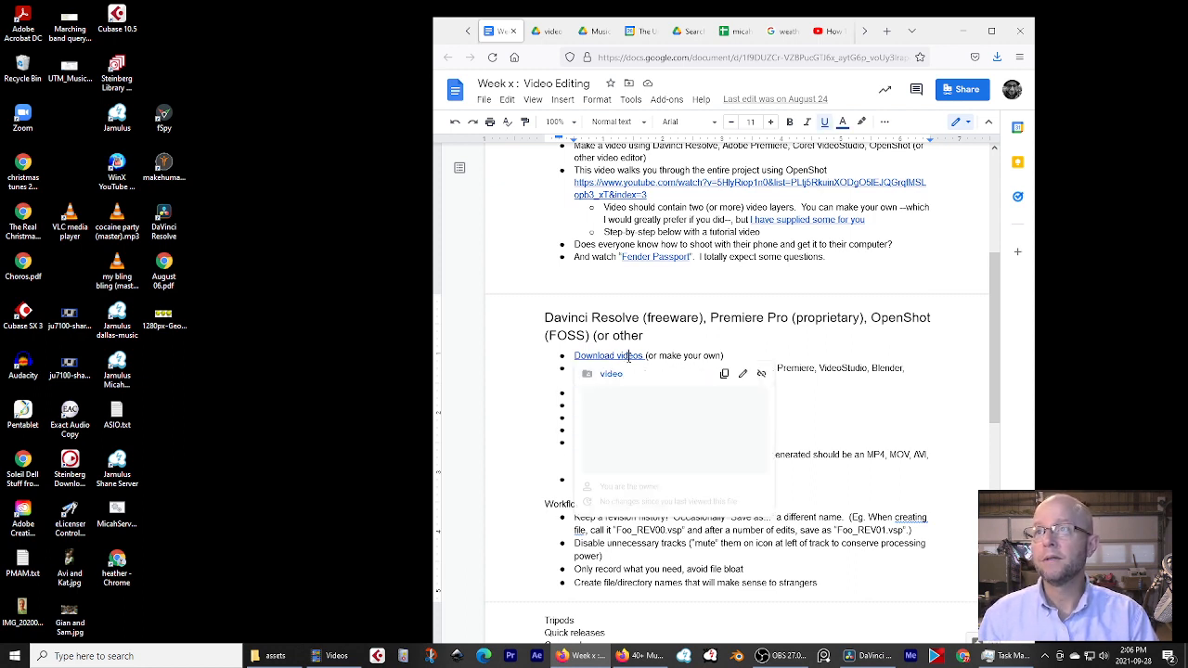
left_click(611, 375)
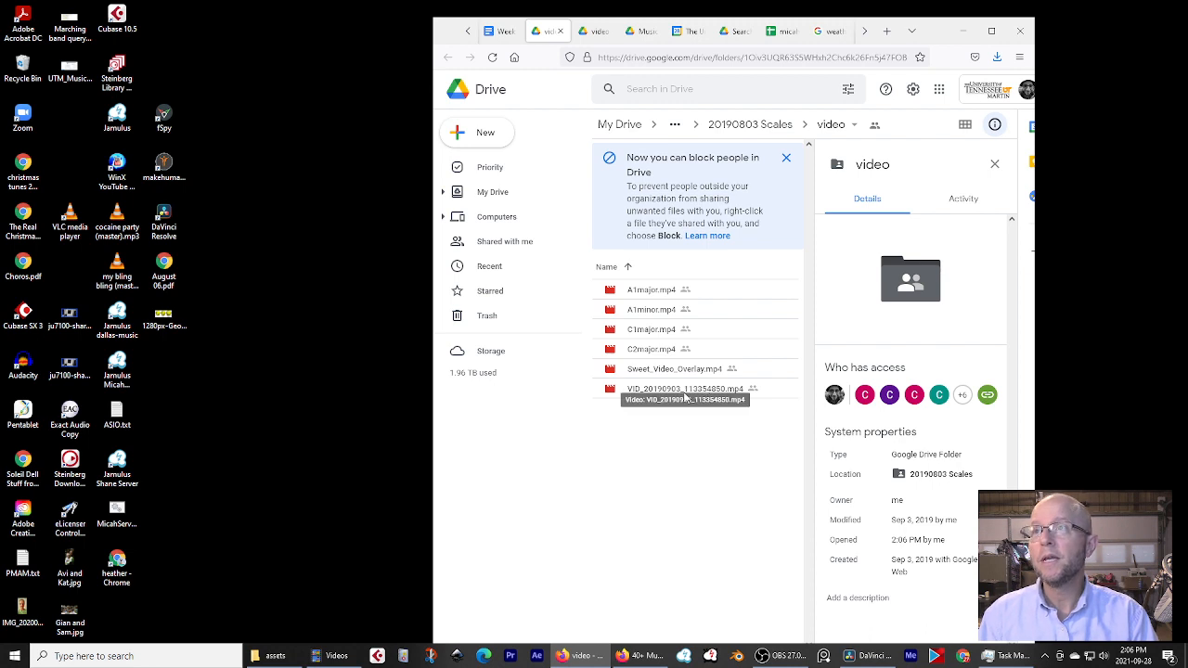
left_click(665, 373)
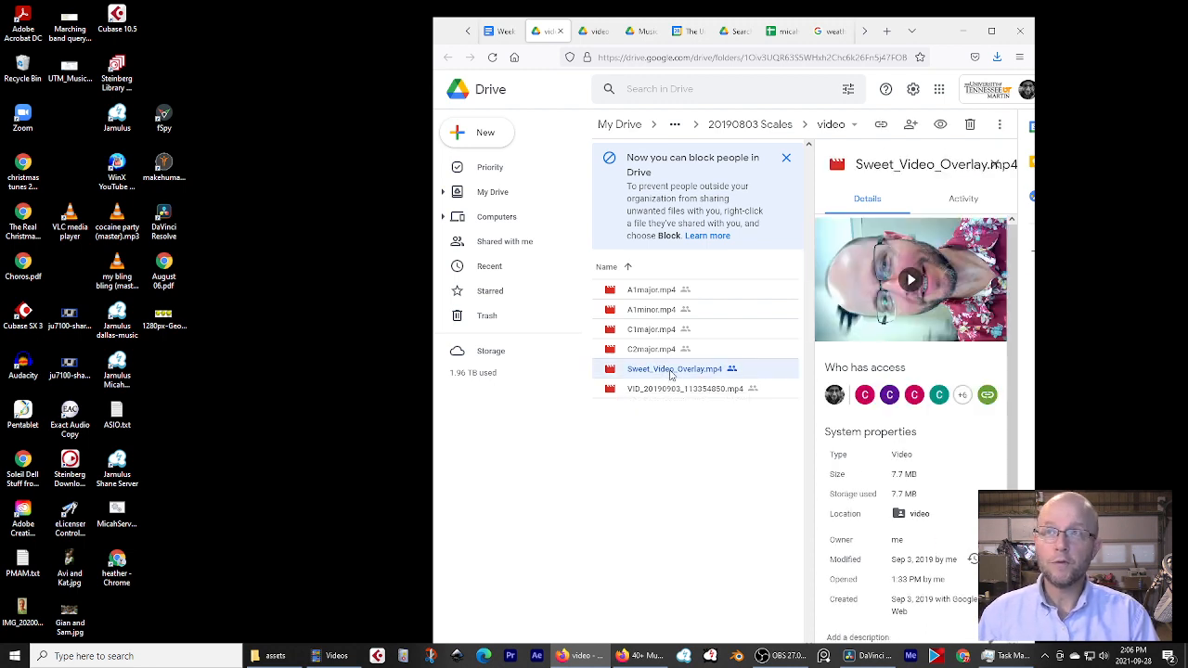
right_click(670, 374)
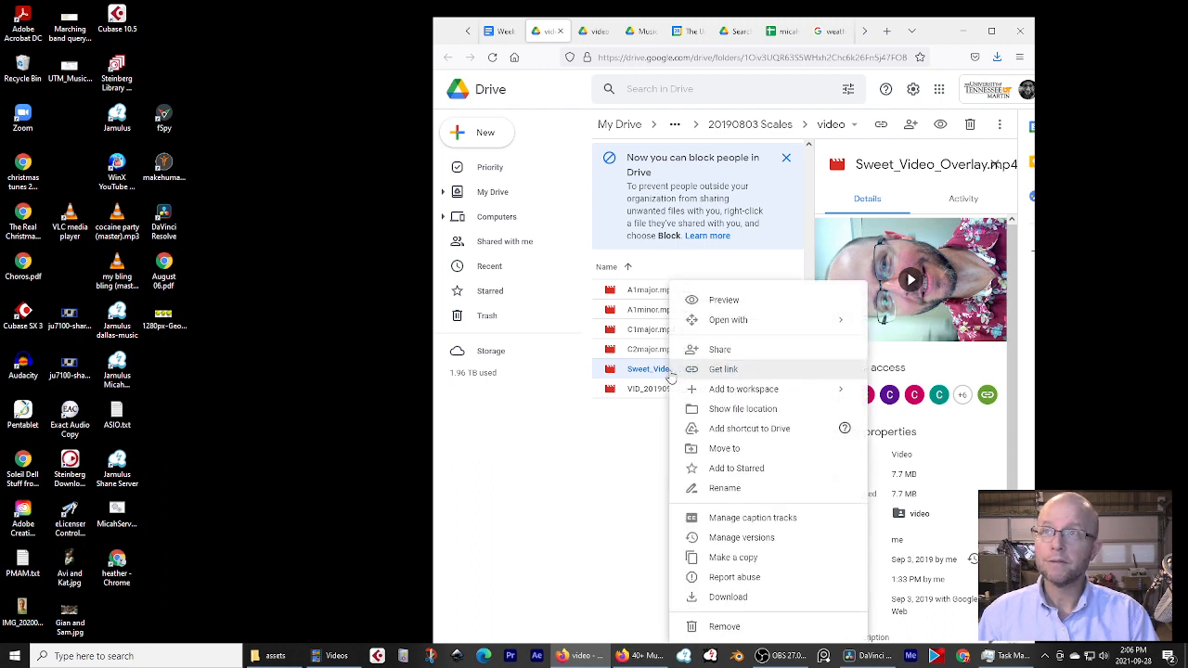
left_click(731, 598)
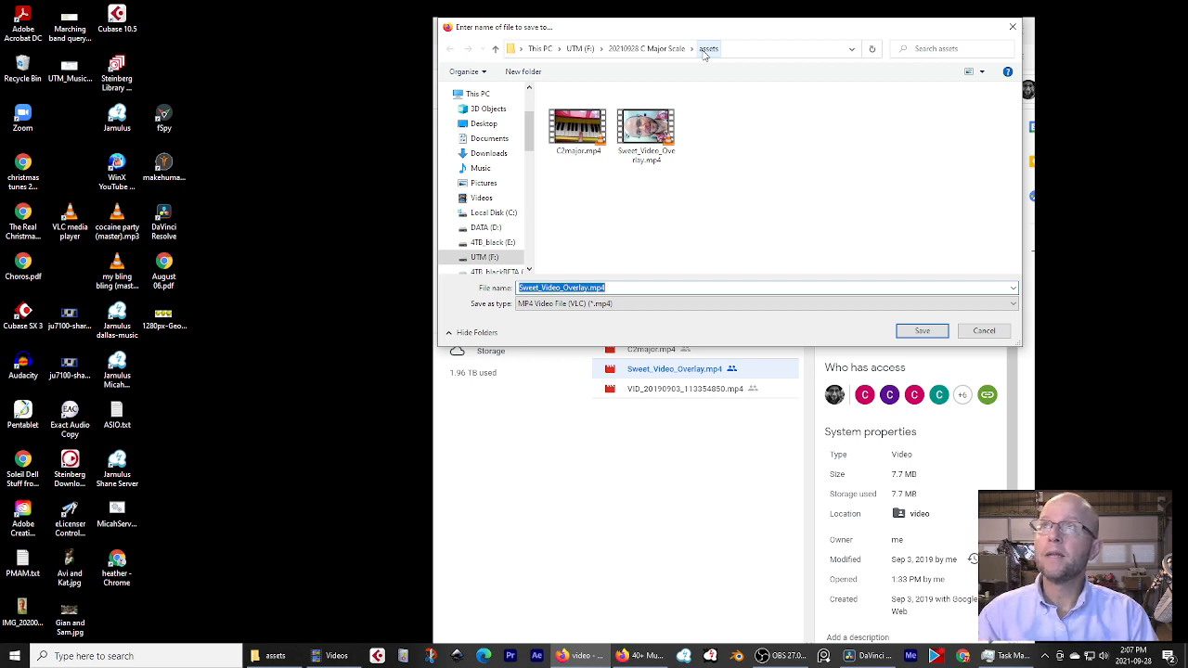
left_click(677, 51)
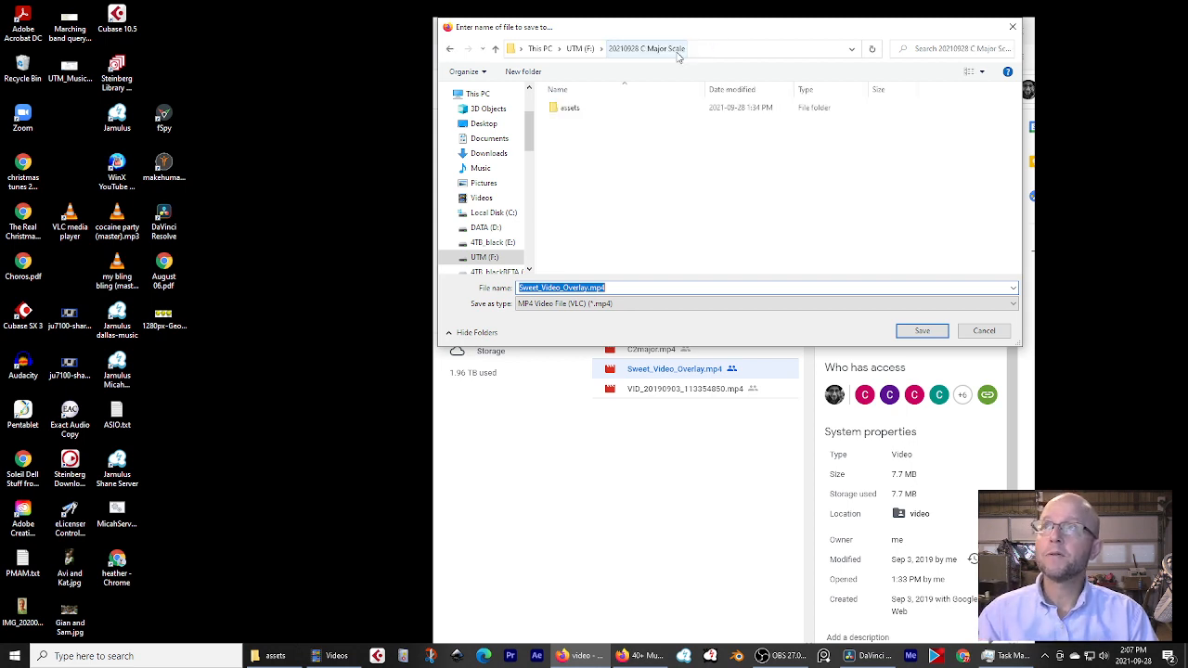
double_click(569, 109)
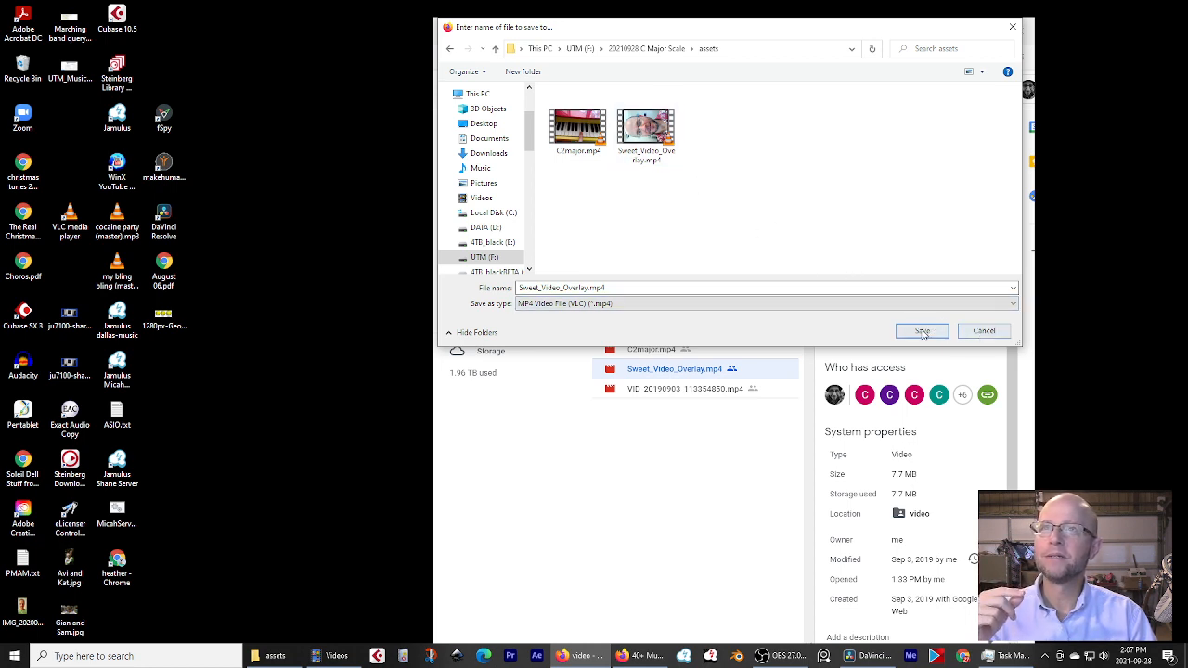
left_click(986, 332)
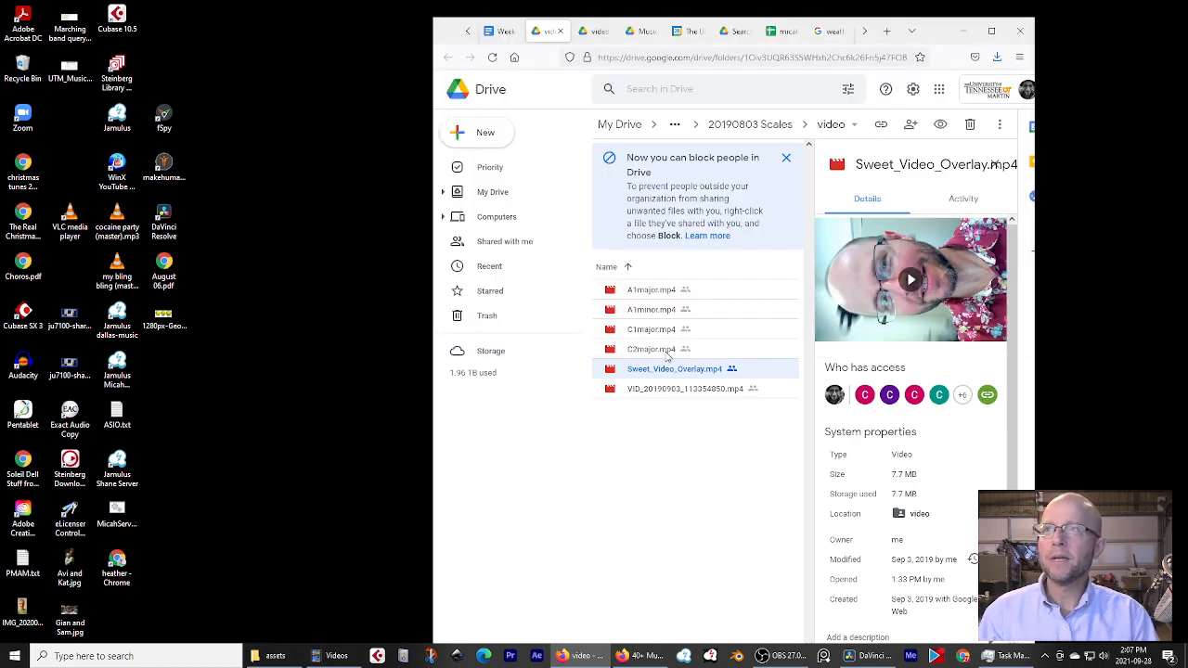
left_click(667, 352)
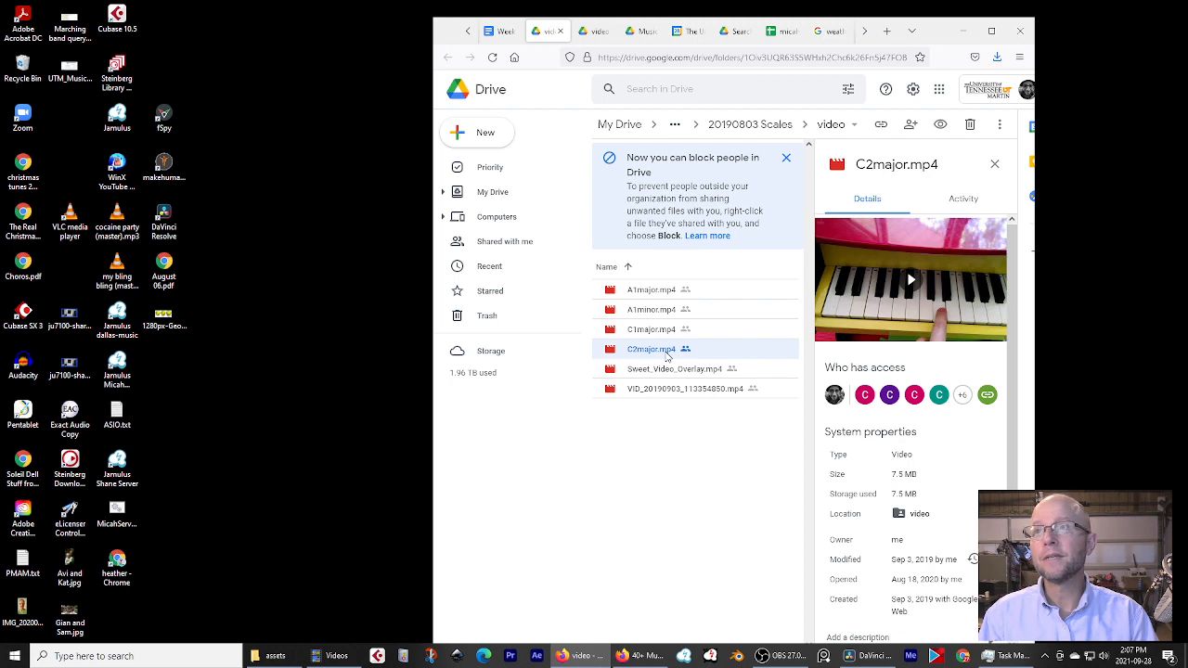
right_click(666, 357)
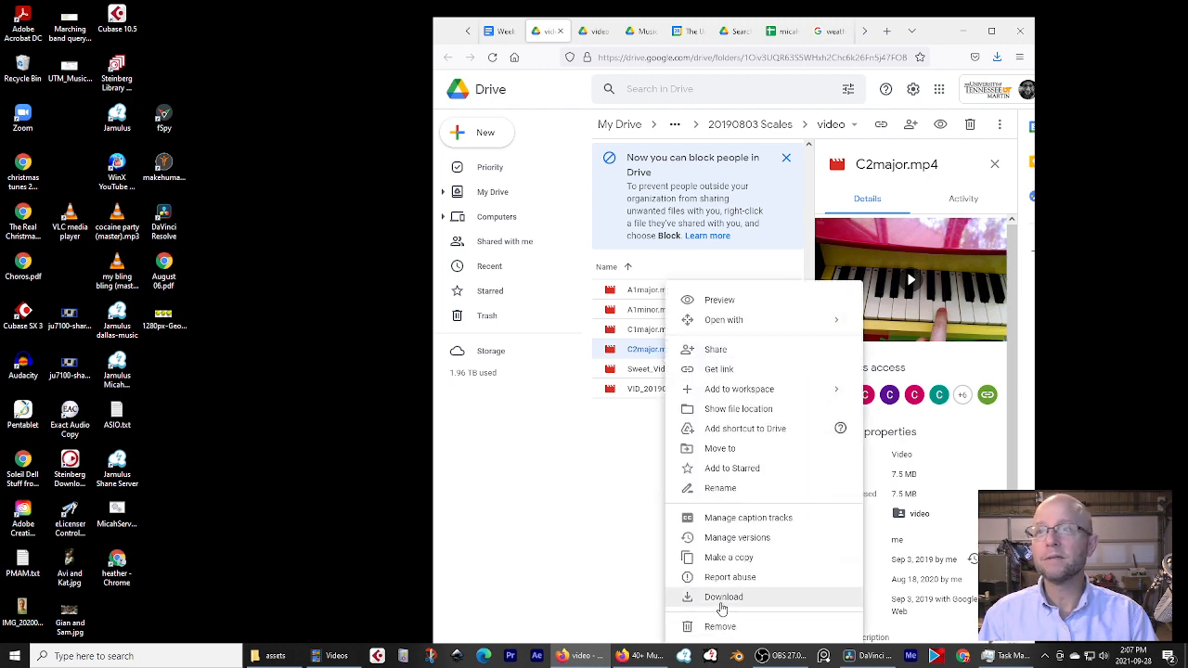
left_click(641, 510)
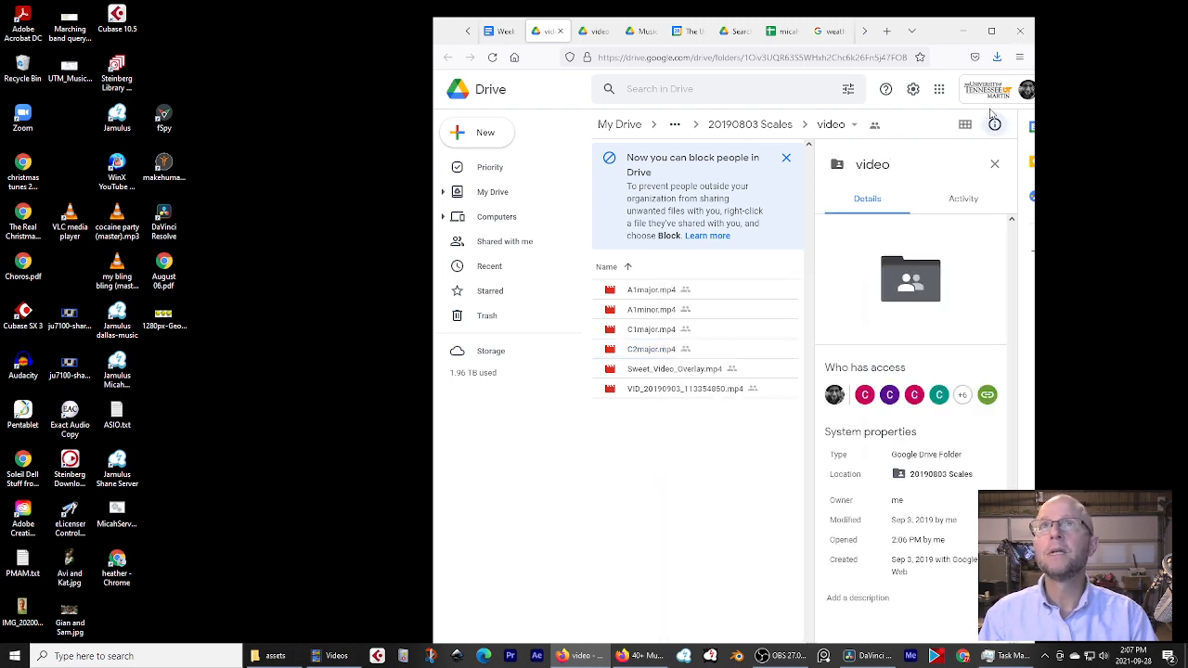
Switch back to DaVinci Resolve and bring the assets folder window in File Explorer over it.
left_click_drag(955, 31, 1187, 28)
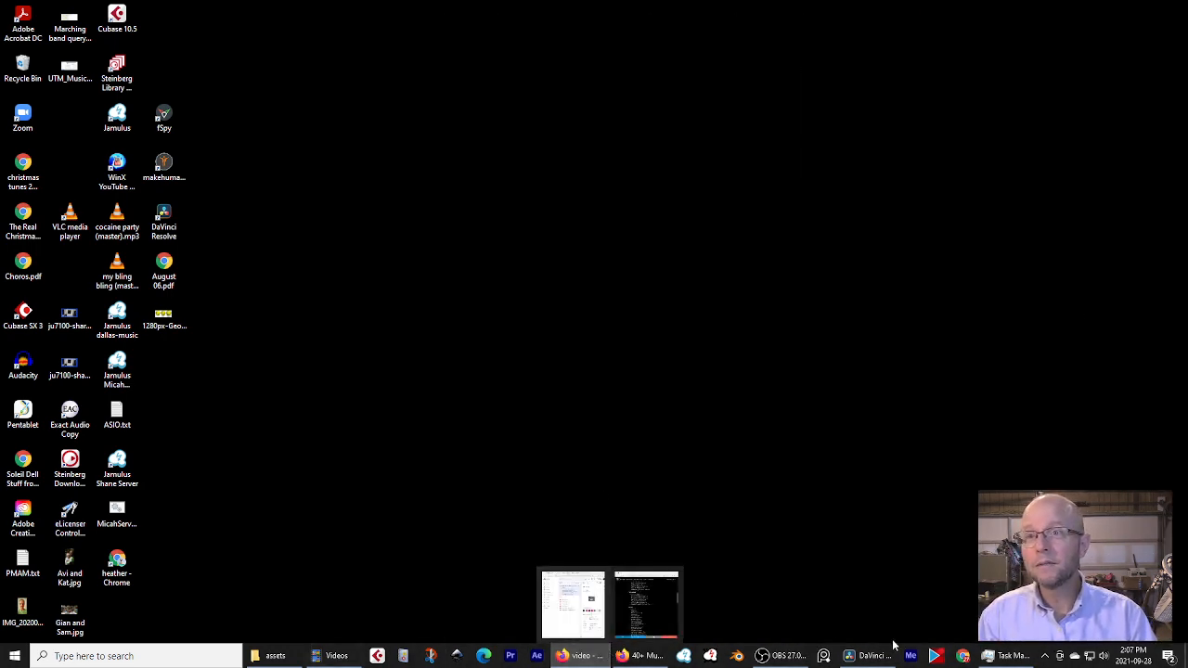
left_click(865, 656)
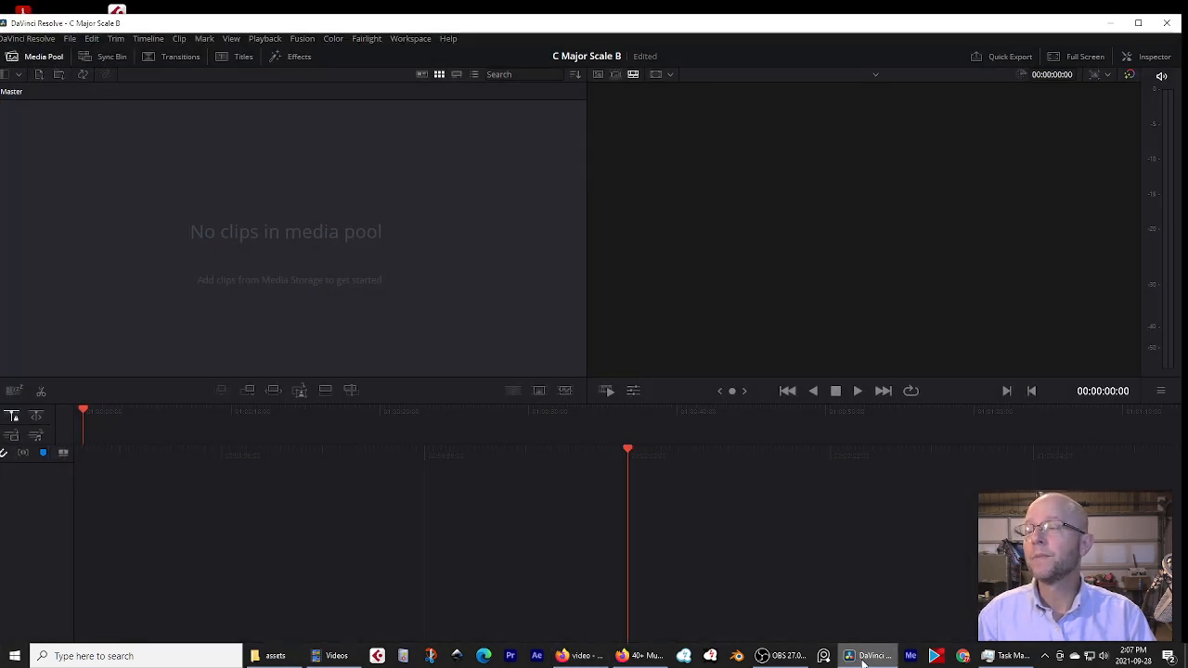
left_click(281, 659)
left_click_drag(1187, 168, 920, 162)
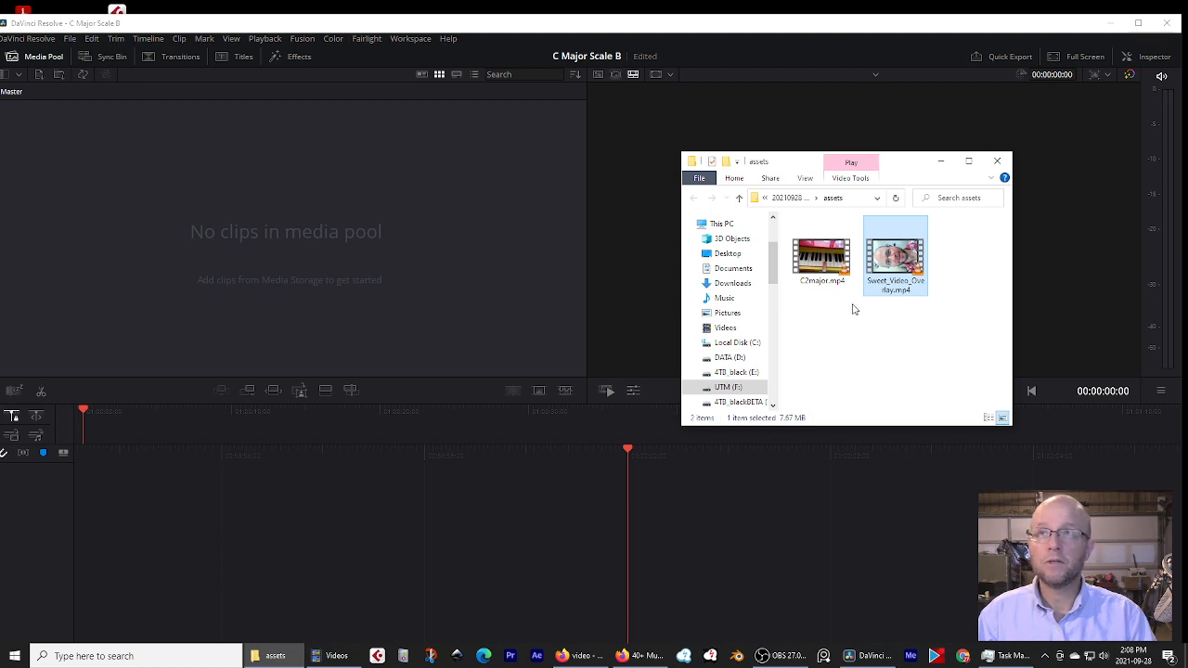
Import C2major.mp4 from the assets folder into the media pool, changing the project frame rate to match the clip.
left_click_drag(828, 263, 665, 544)
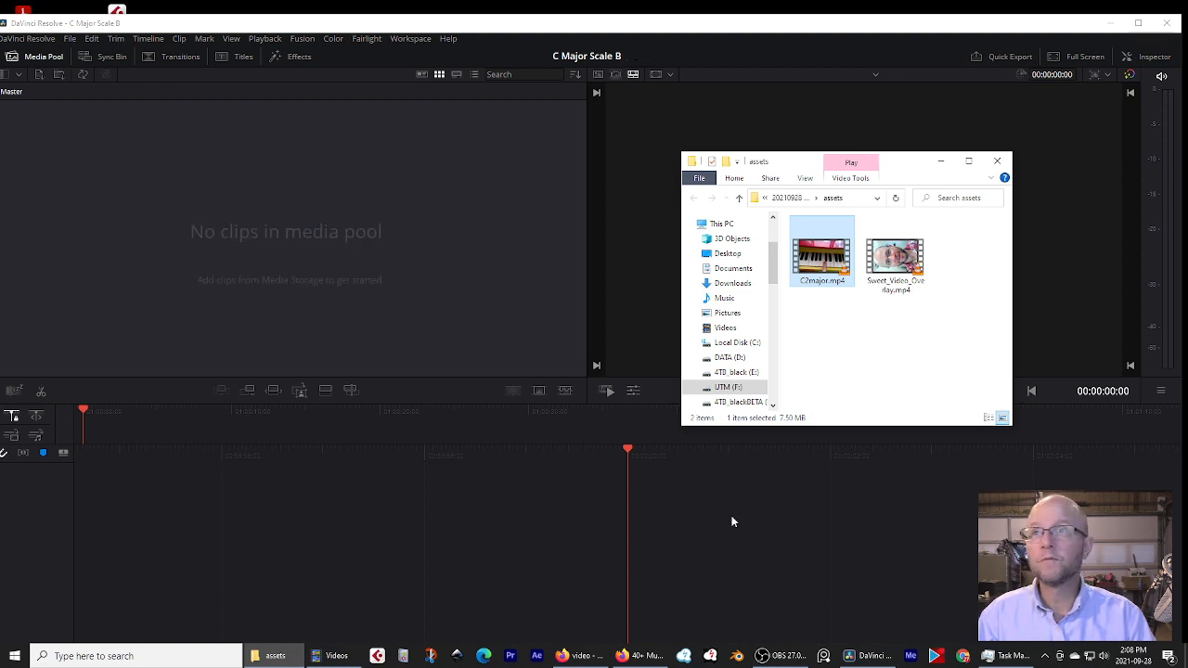
left_click_drag(905, 168, 1014, 224)
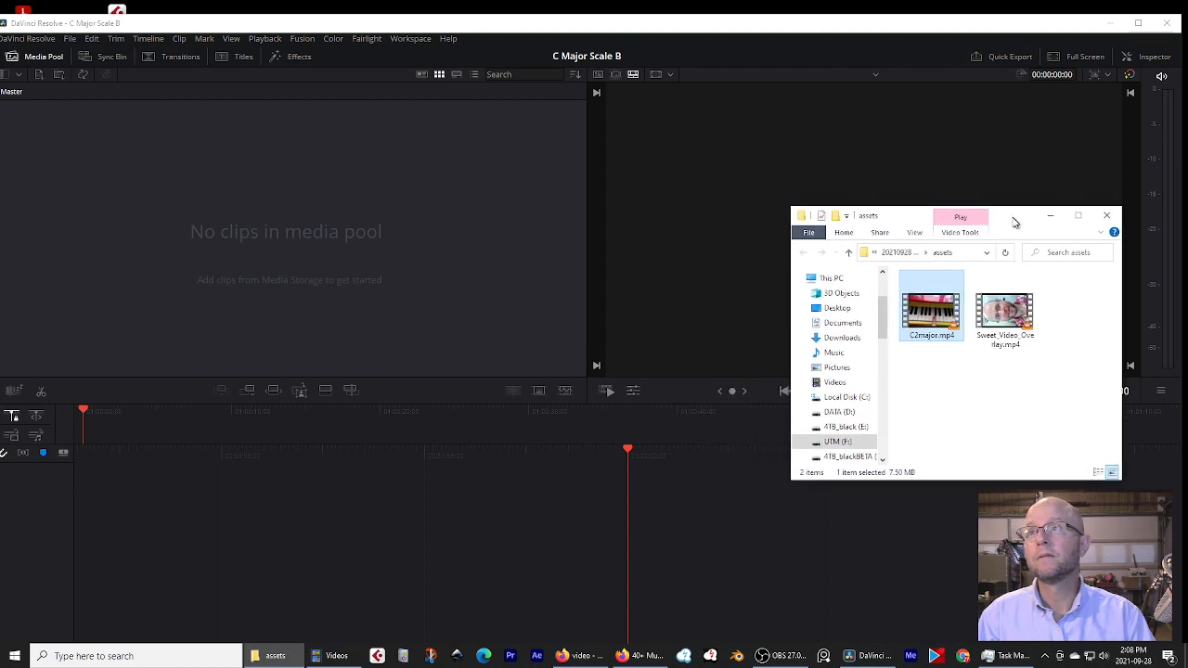
left_click_drag(933, 316, 401, 292)
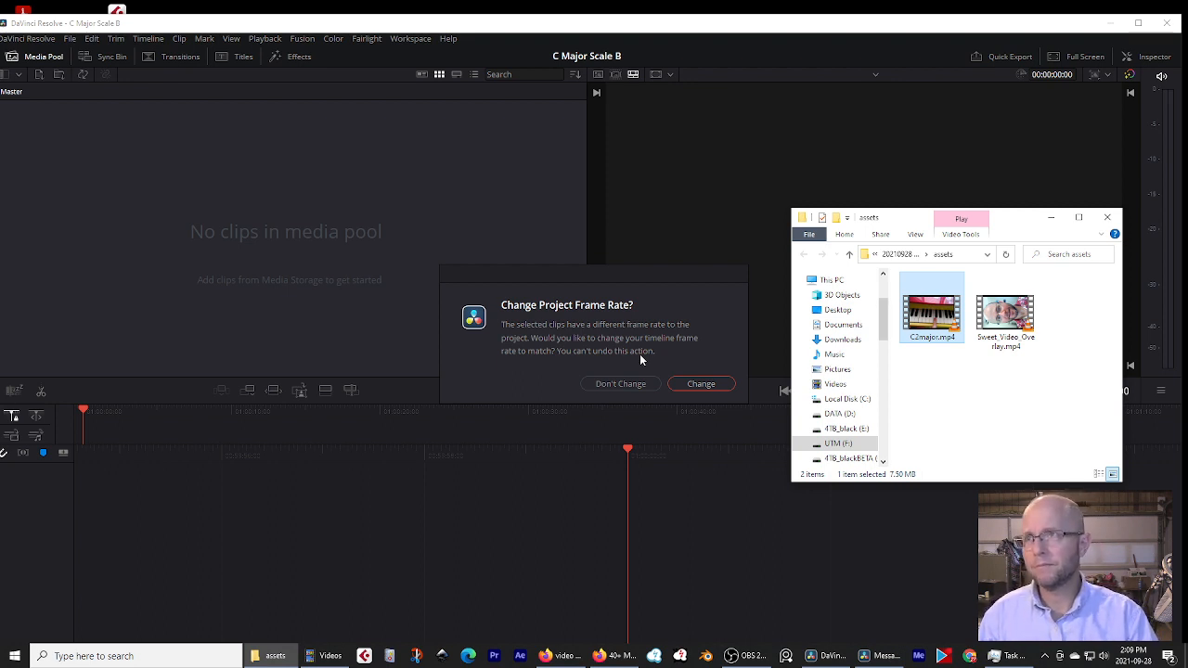
left_click(689, 384)
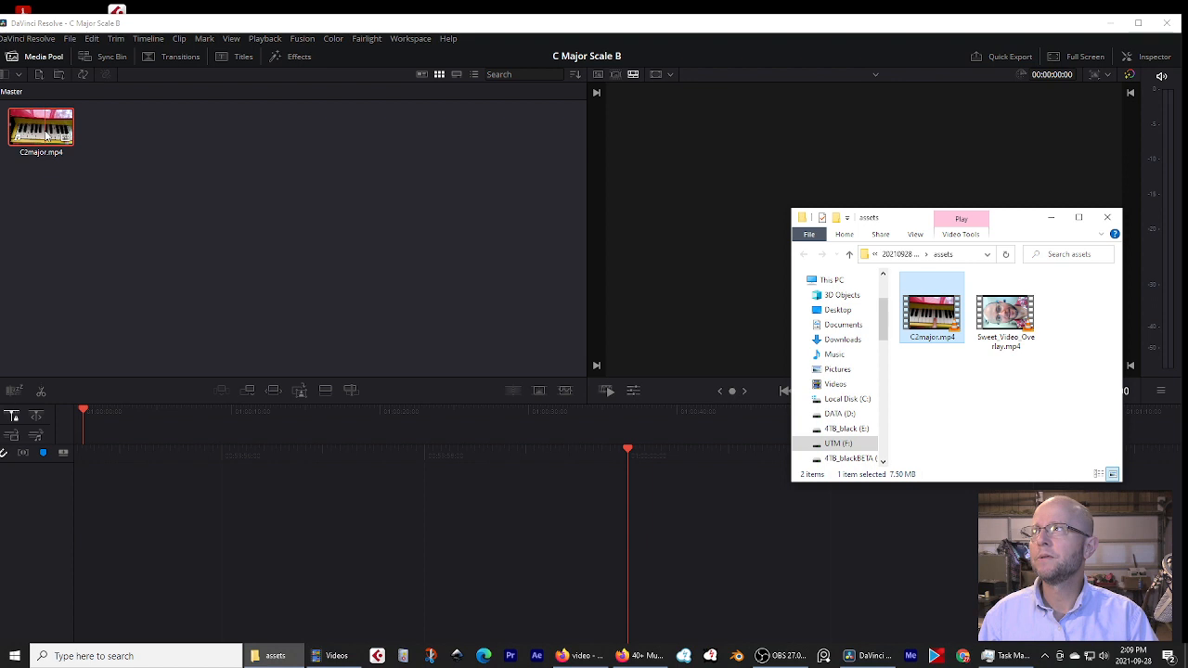
Place the C2major.mp4 clip on the timeline and import Sweet_Video_Overlay.mp4 from the assets folder into the media pool.
left_click_drag(46, 136, 527, 529)
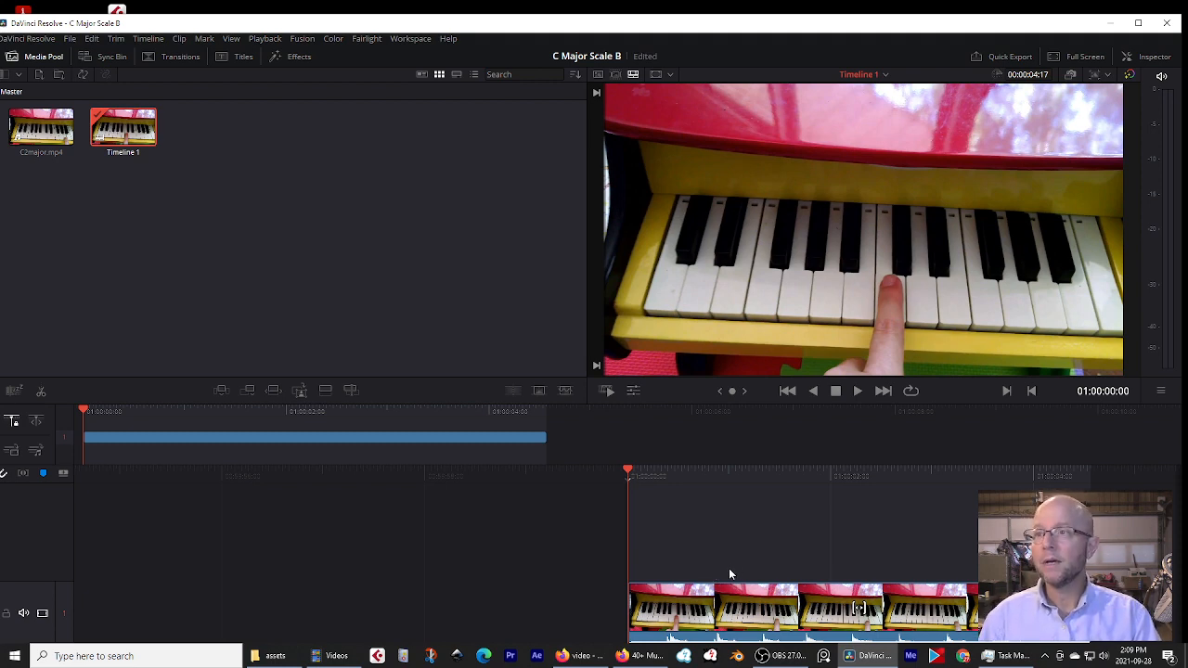
left_click(289, 661)
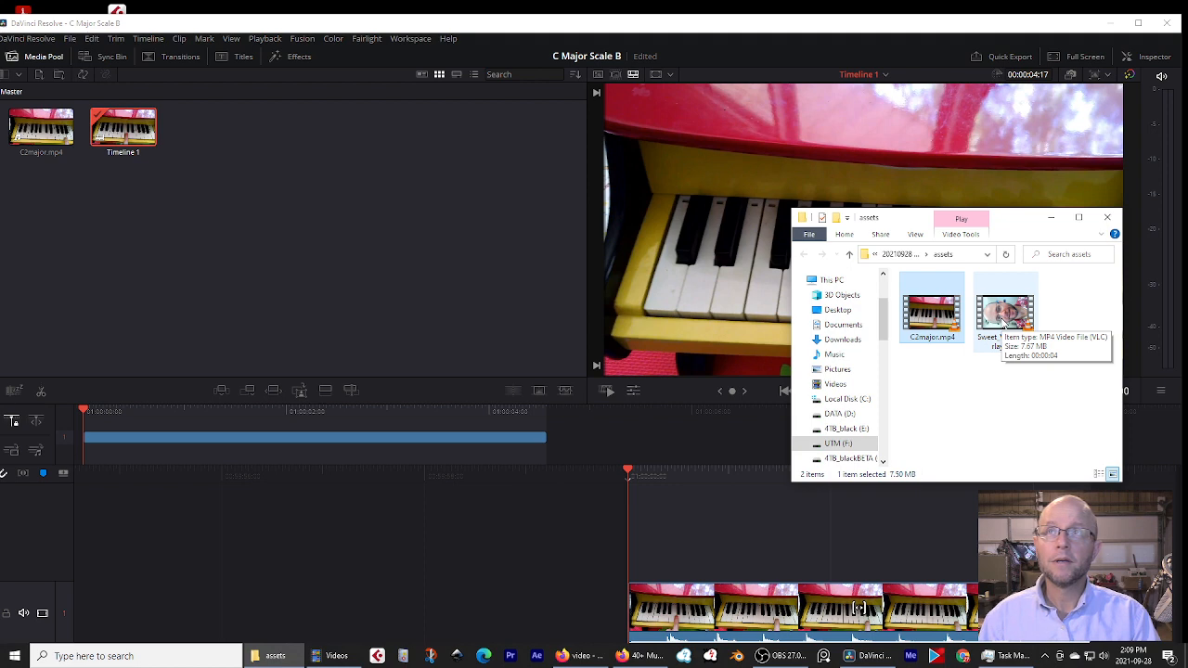
left_click_drag(1005, 320, 365, 236)
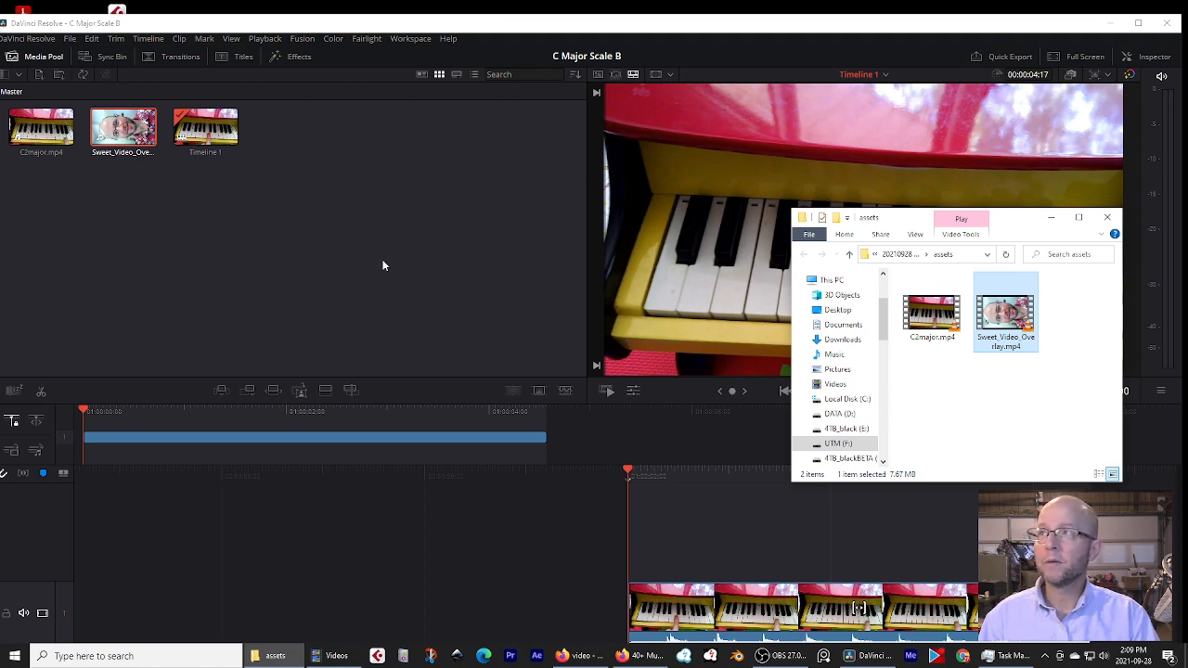
Place Sweet_Video_Overlay.mp4 on a second track above the piano clip, starting about 22 frames in, and play the timeline.
left_click(382, 266)
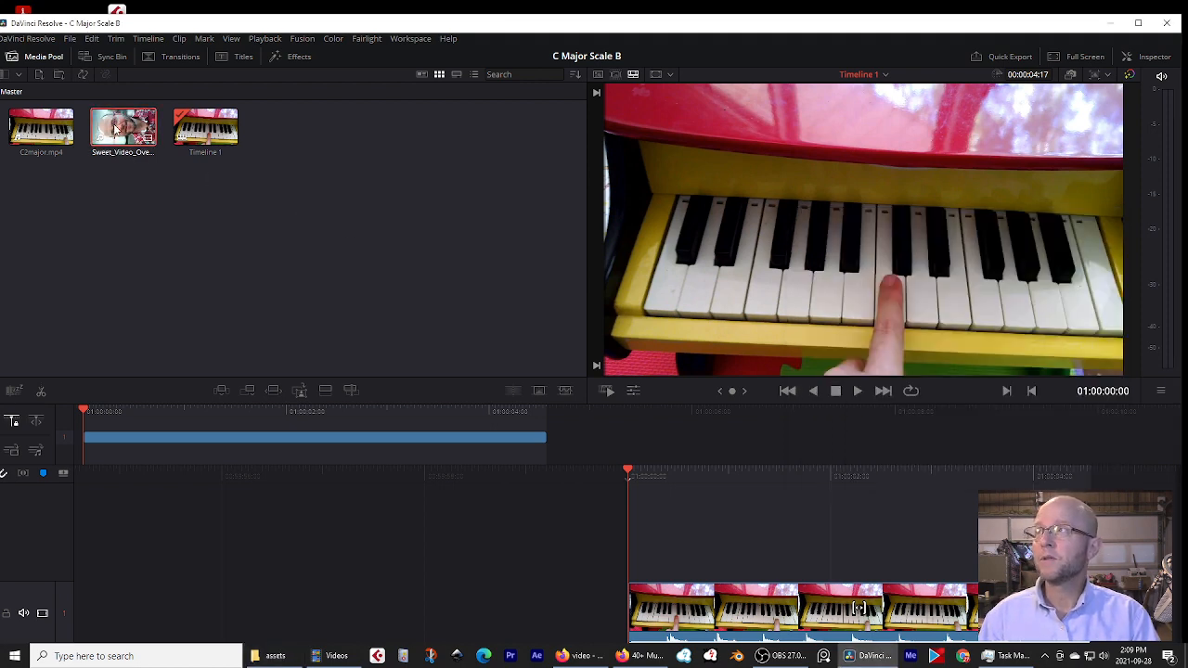
left_click_drag(116, 130, 702, 525)
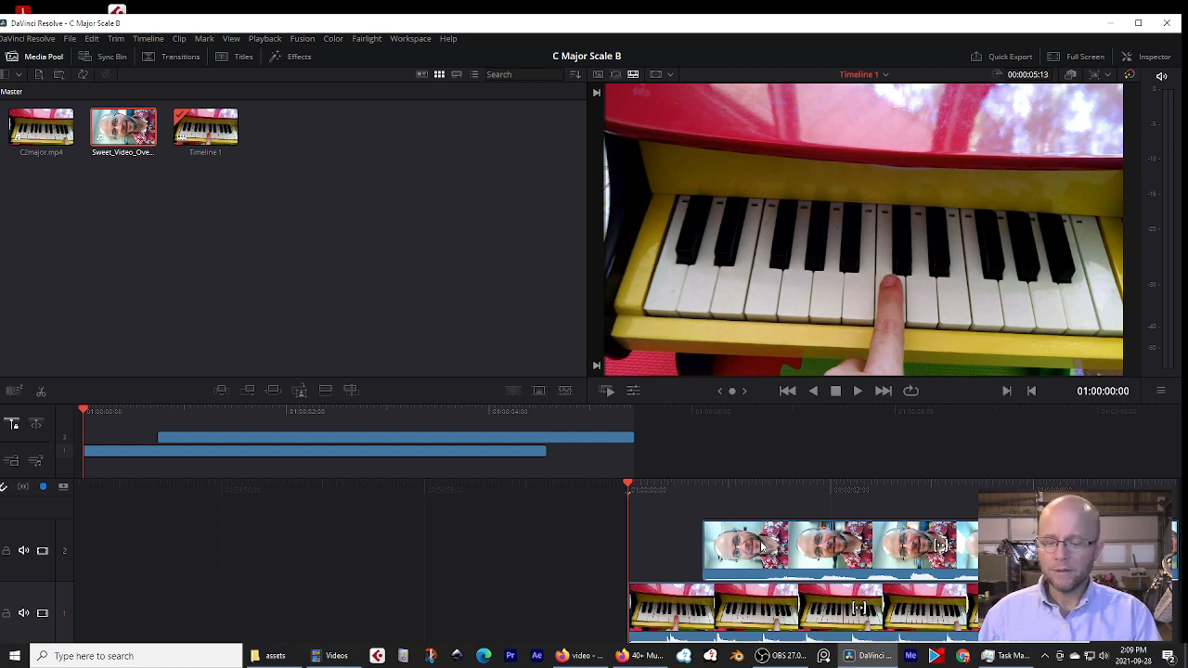
key("space")
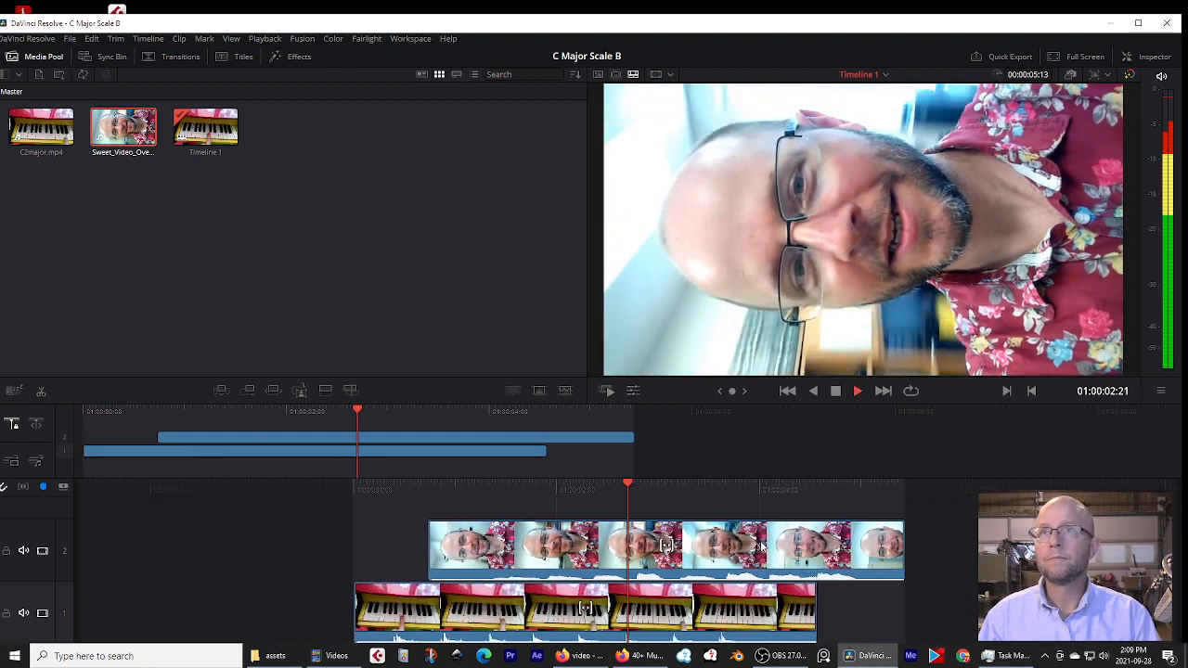
key("space")
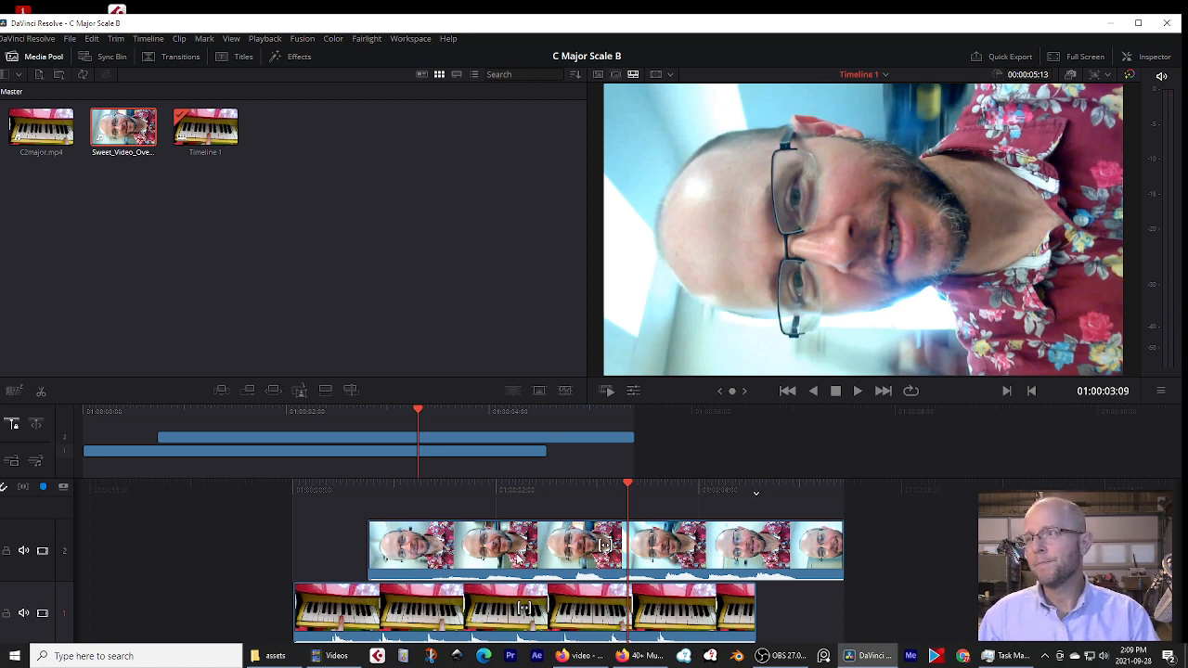
Move the overlay clip to the start of the timeline, aligned with the piano clip, and play both layers.
left_click_drag(603, 546, 436, 566)
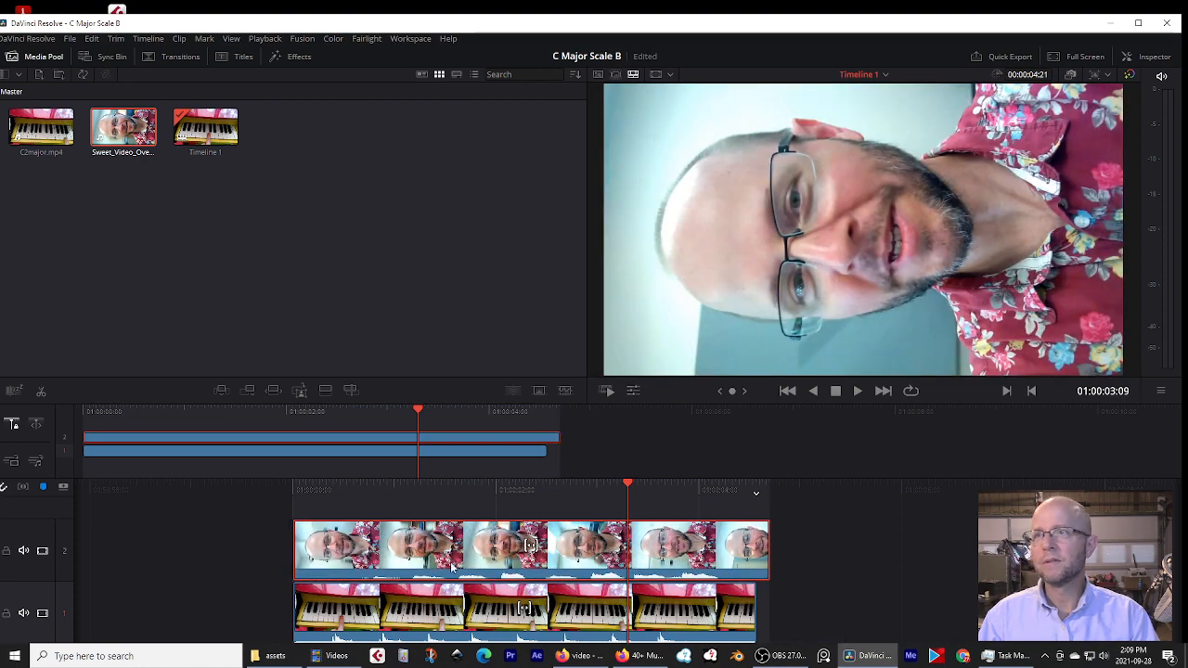
key("space")
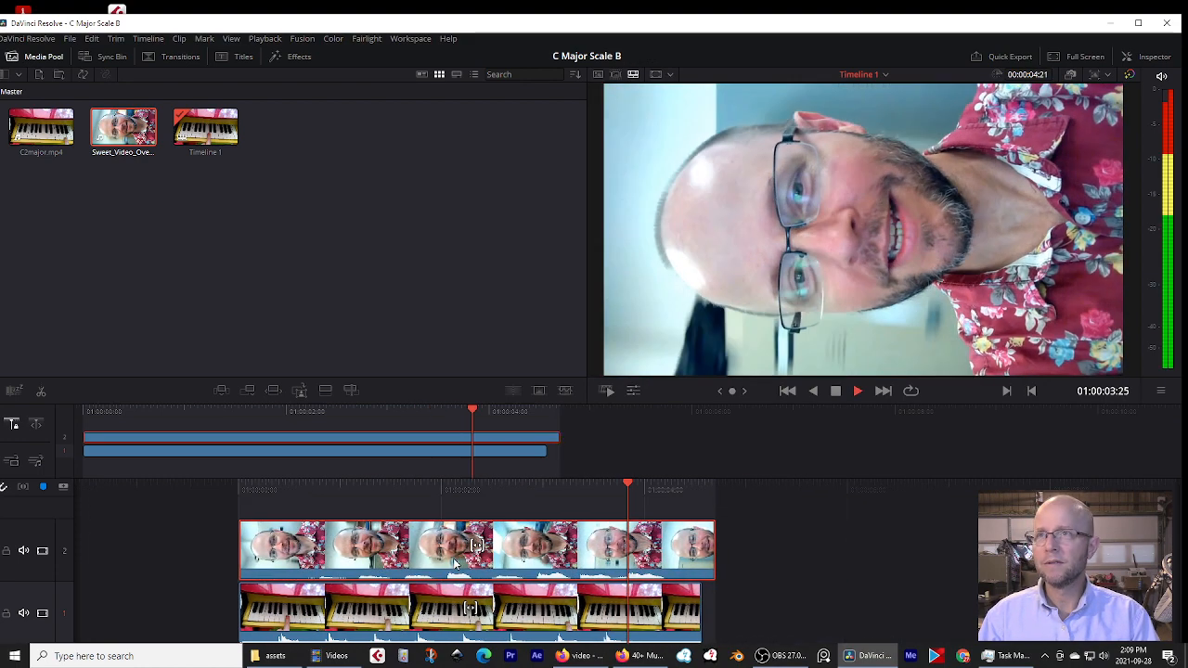
key("space")
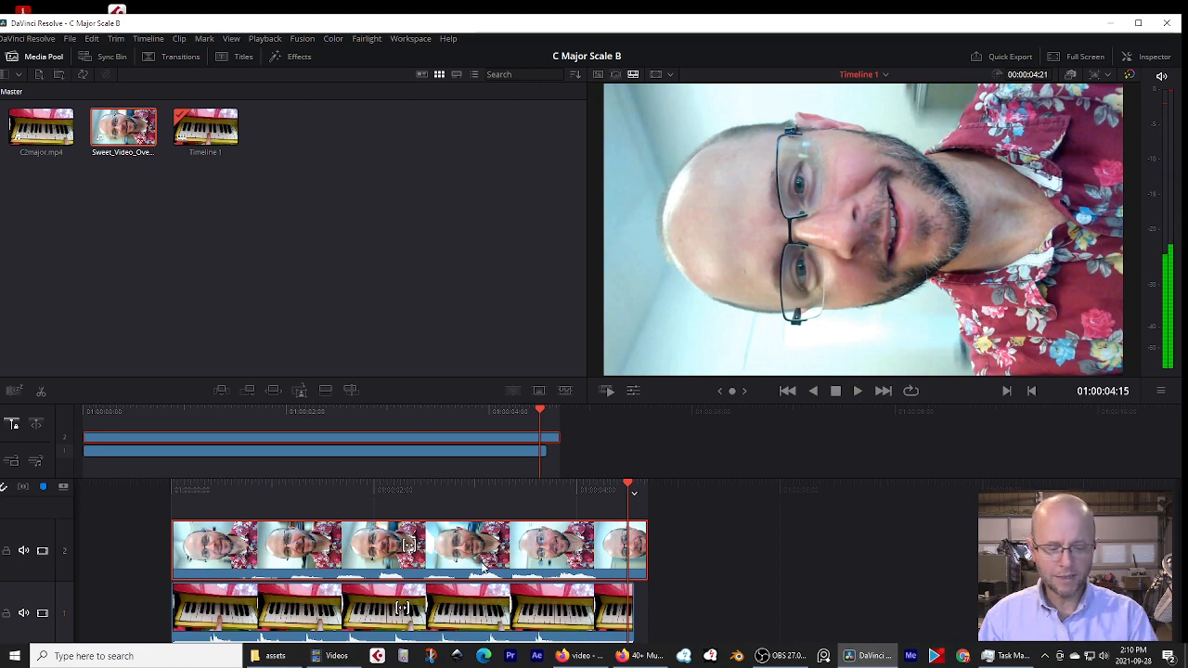
key("Home")
key("space")
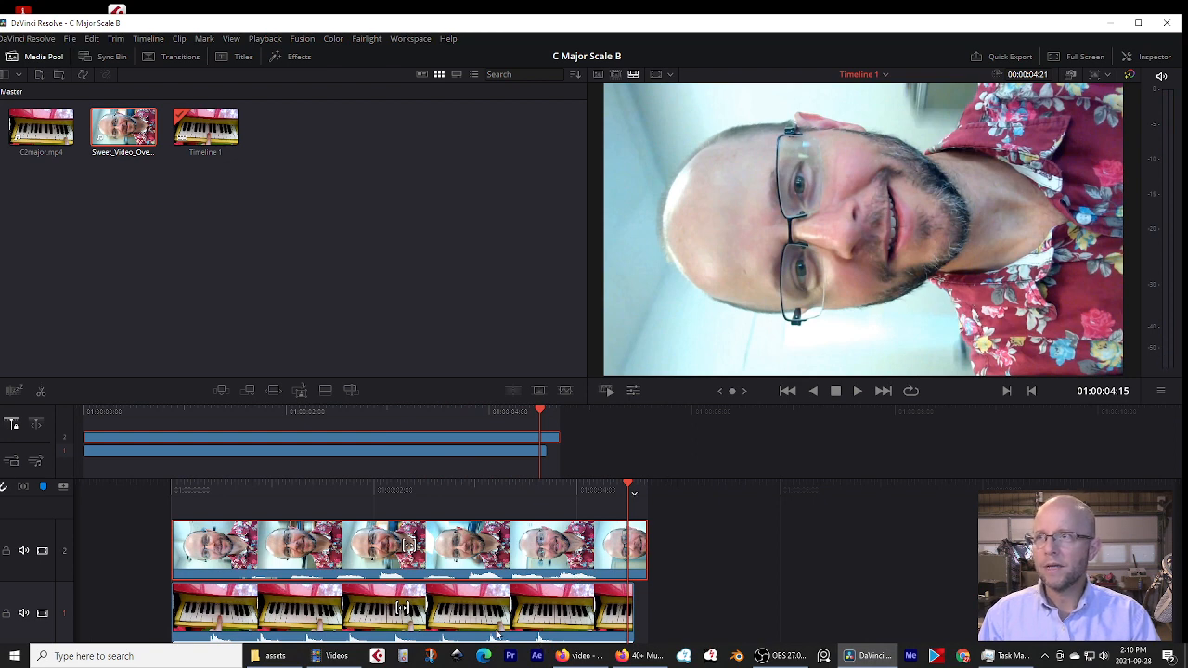
Maximize the Resolve window and trim the overlay clip's end to 01:00:04:15, keeping its start flush with the piano clip's start.
left_click_drag(497, 639, 516, 637)
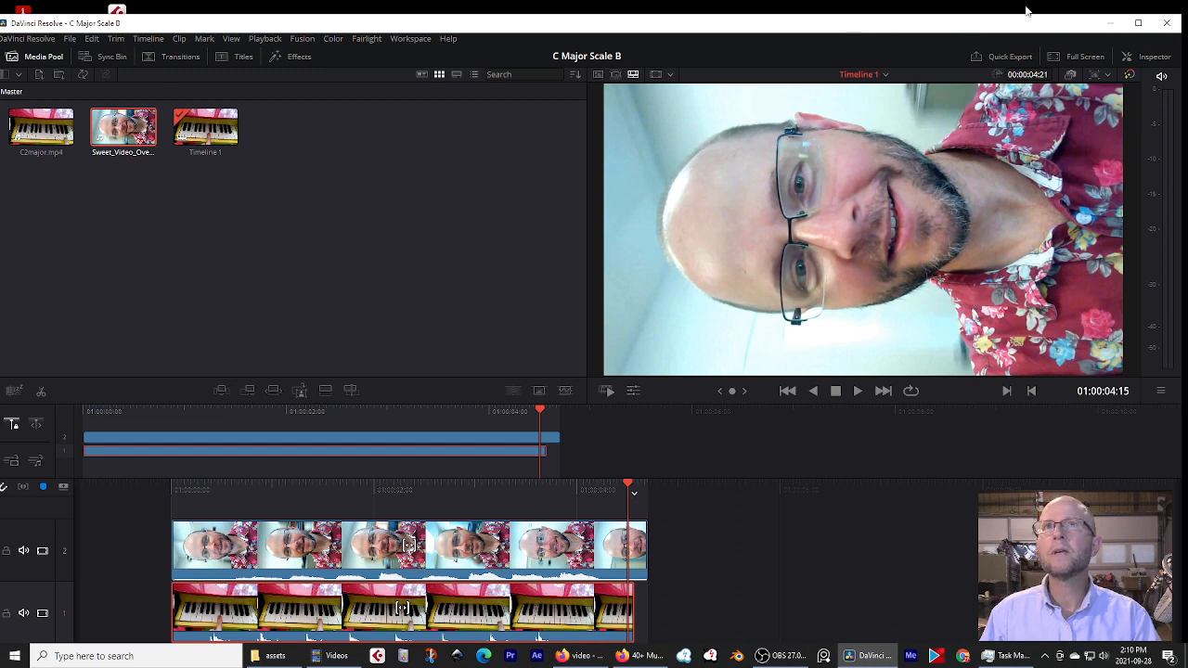
left_click_drag(1009, 29, 1009, 1)
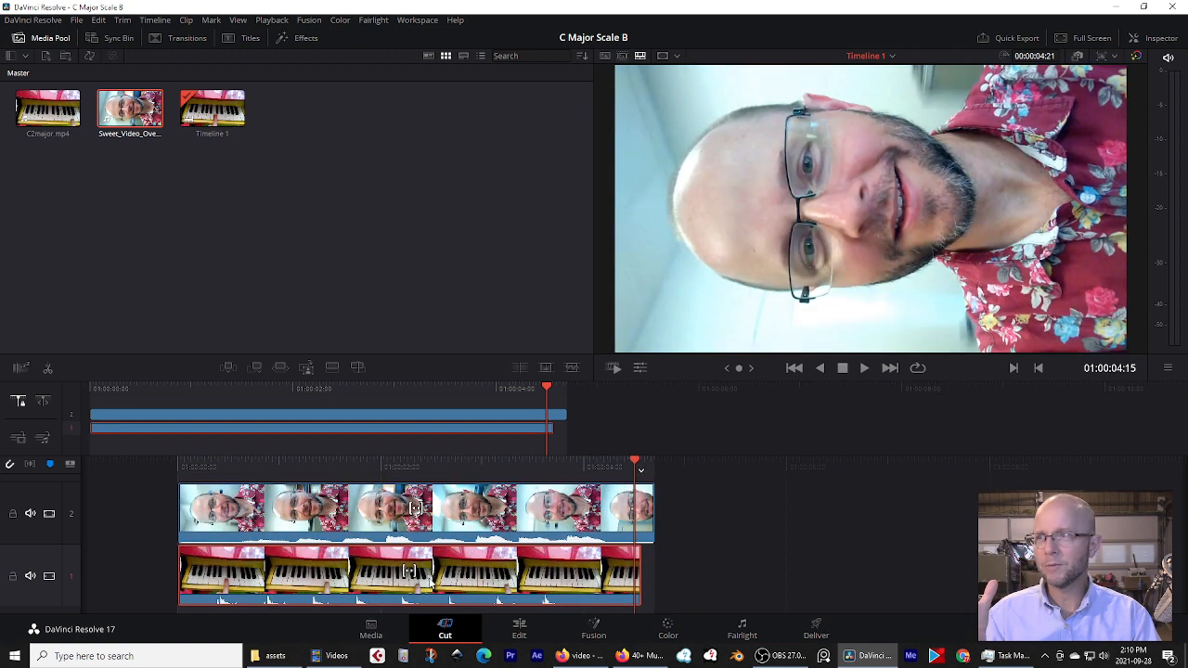
left_click_drag(411, 574, 411, 573)
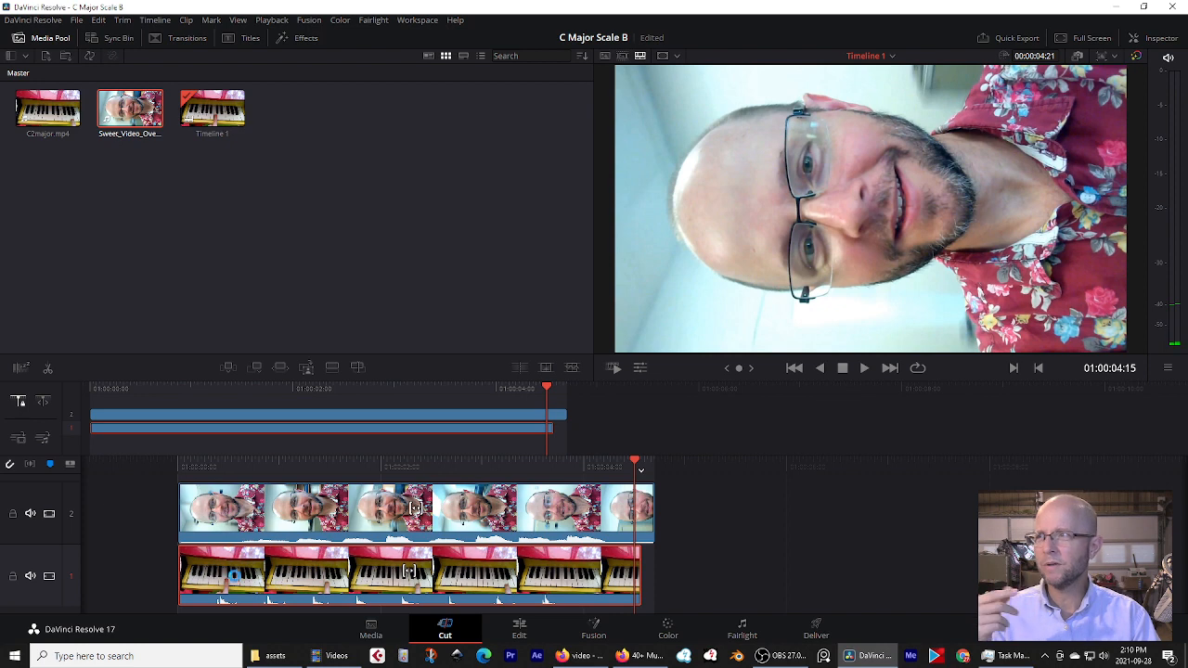
left_click_drag(186, 517, 248, 530)
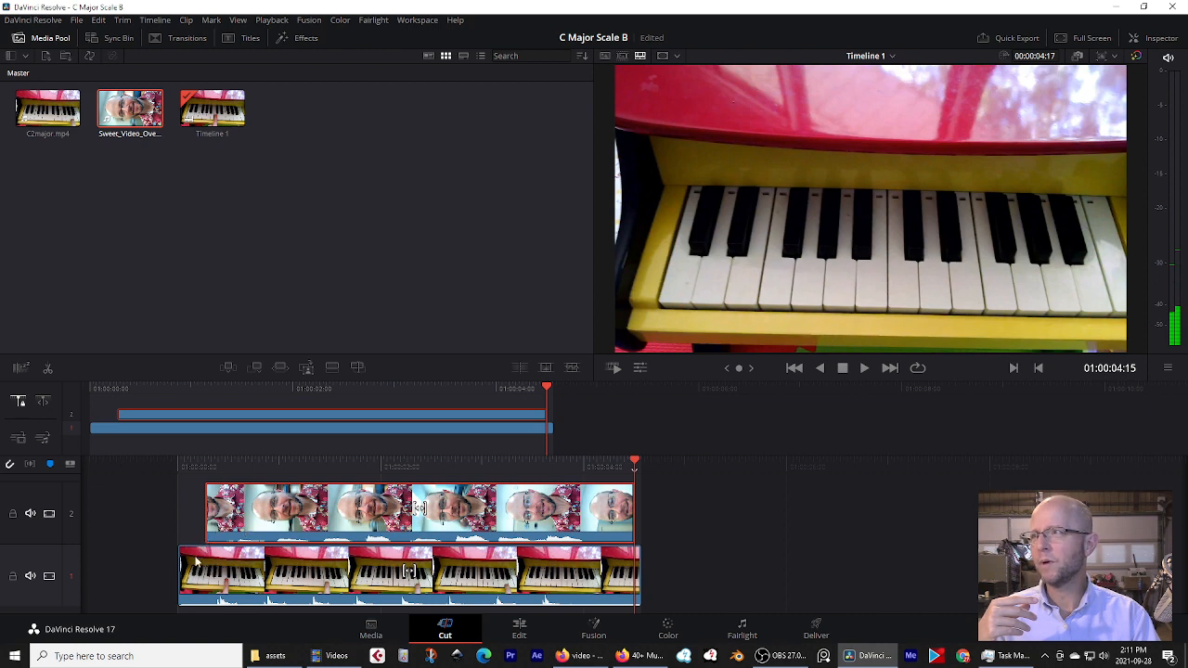
mouse_move(183, 574)
left_mouse_down()
mouse_move(373, 565)
mouse_move(178, 575)
left_mouse_up()
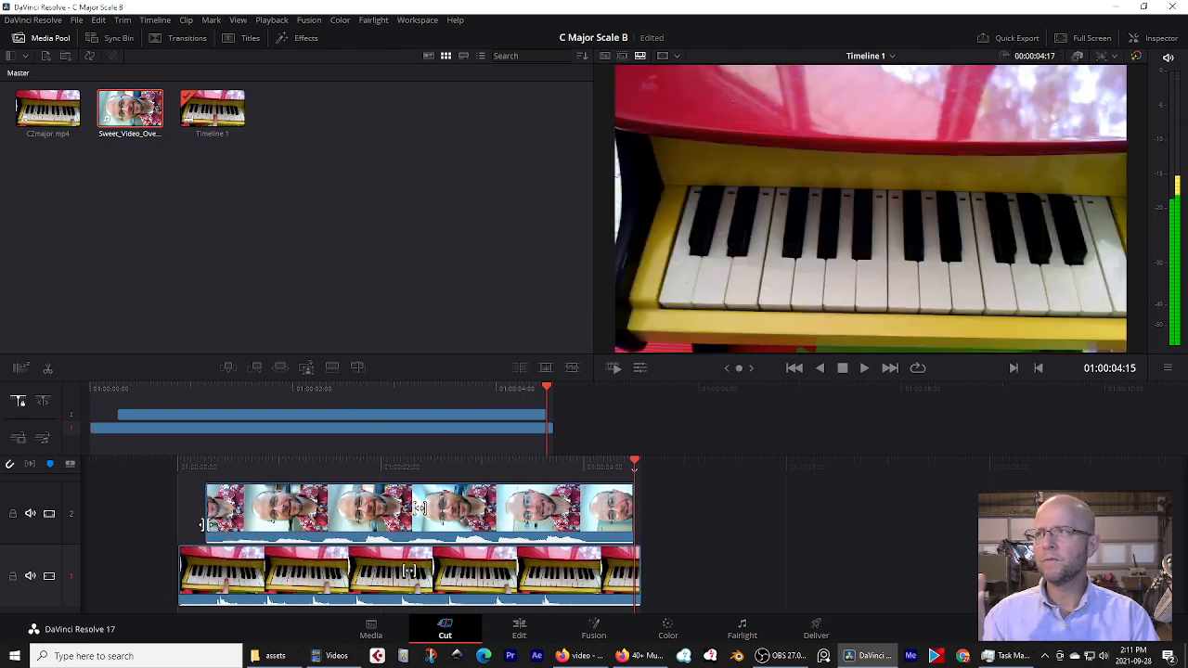
left_click_drag(202, 524, 179, 525)
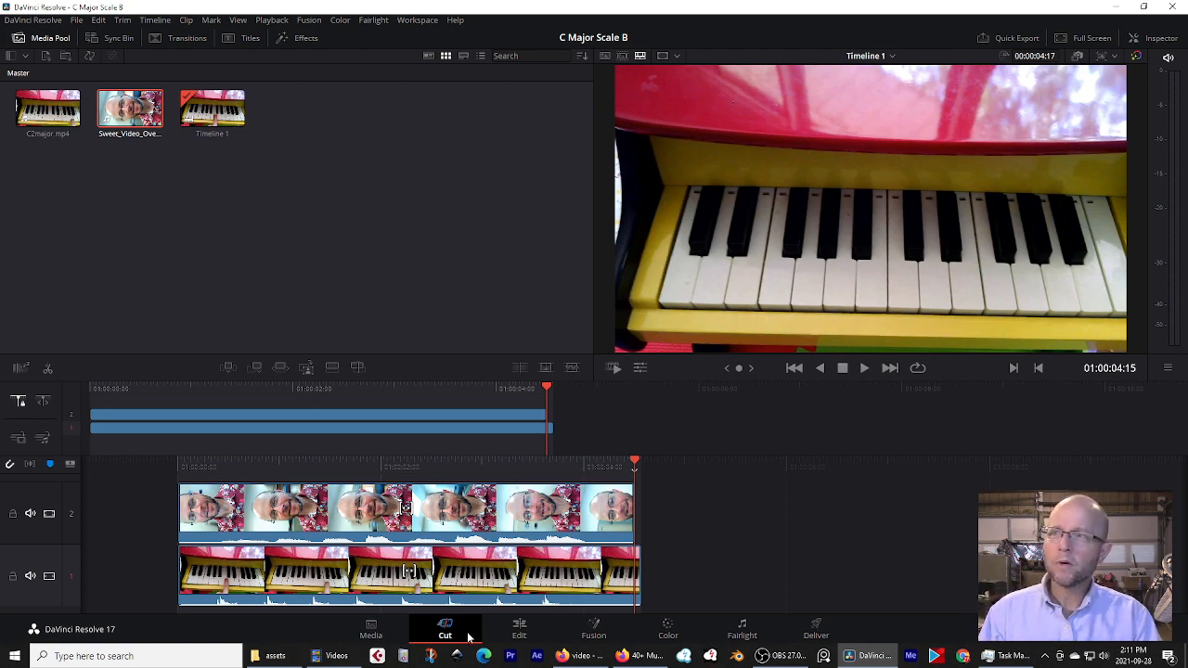
Switch to the Edit page, park the playhead at 01:00:01:29 and select the Sweet_Video_Overlay.mp4 clip on the timeline.
left_click(514, 632)
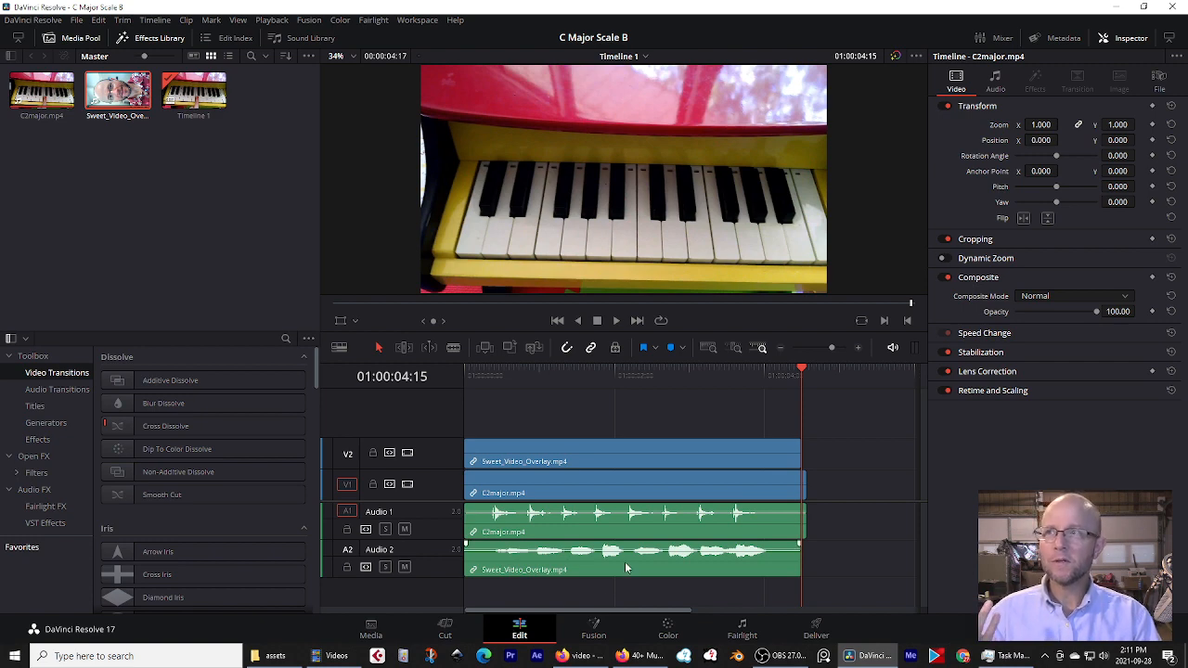
left_click(514, 463)
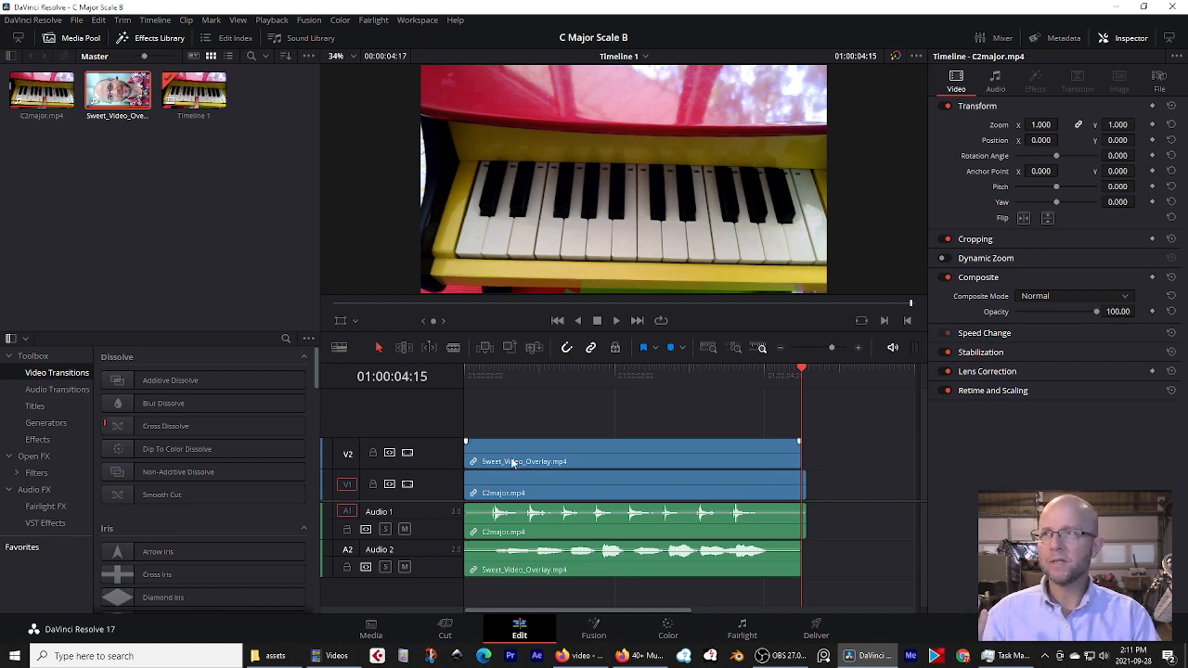
left_click(497, 461)
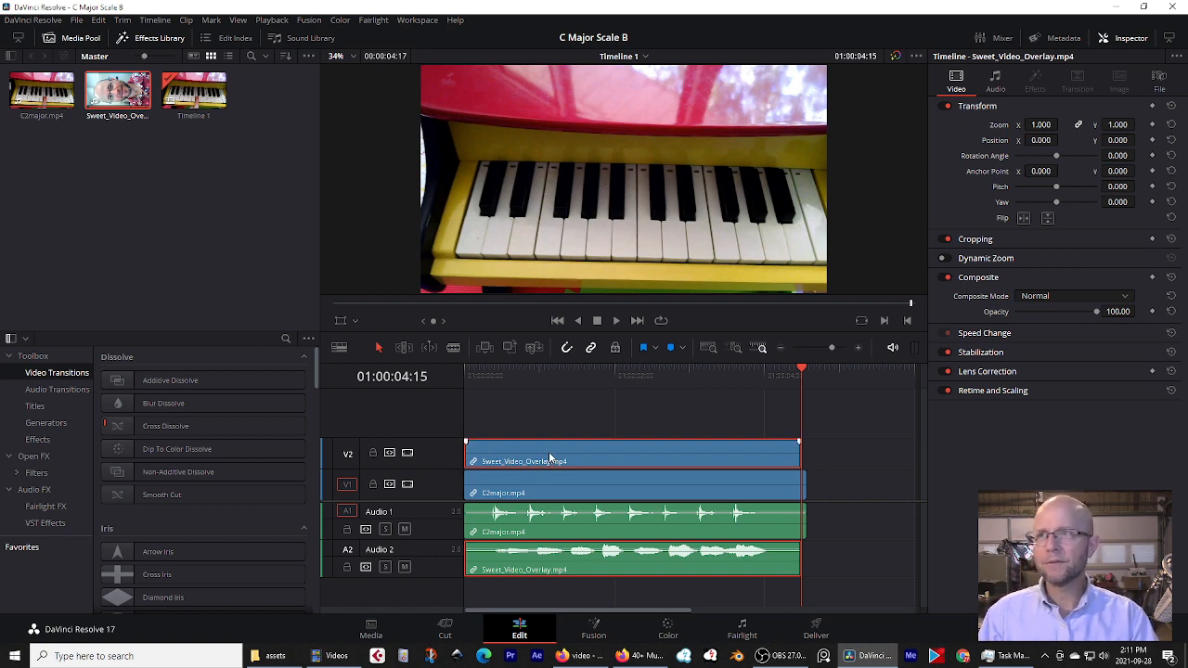
left_click(546, 500)
left_click(569, 462)
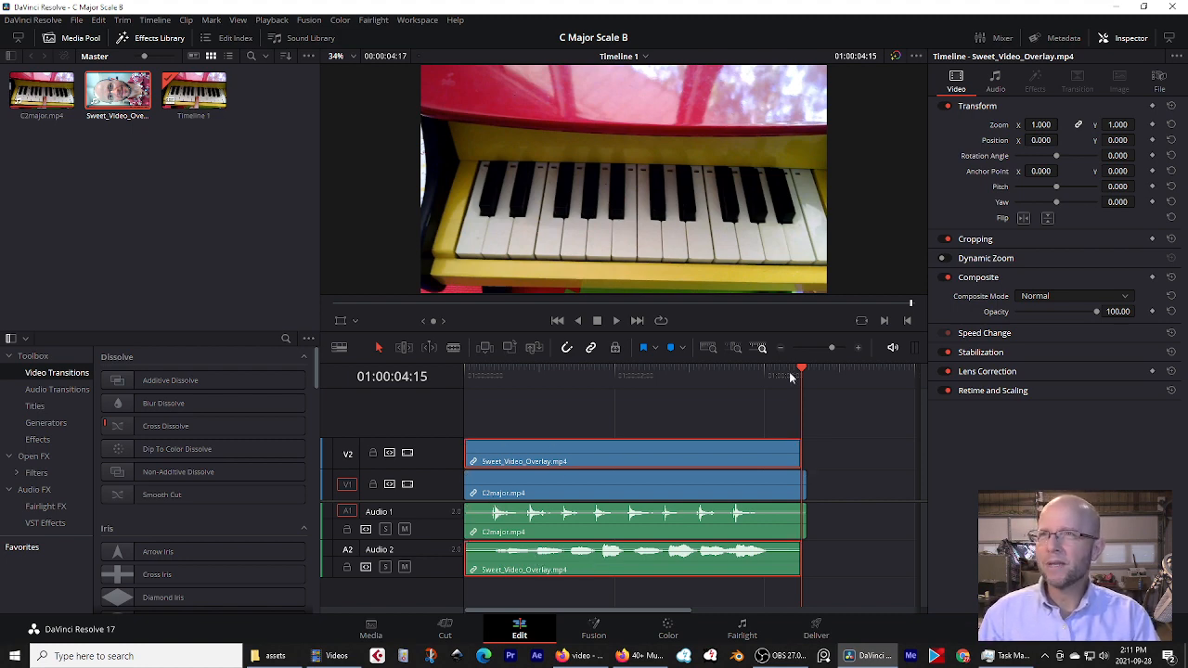
left_click_drag(801, 368, 587, 425)
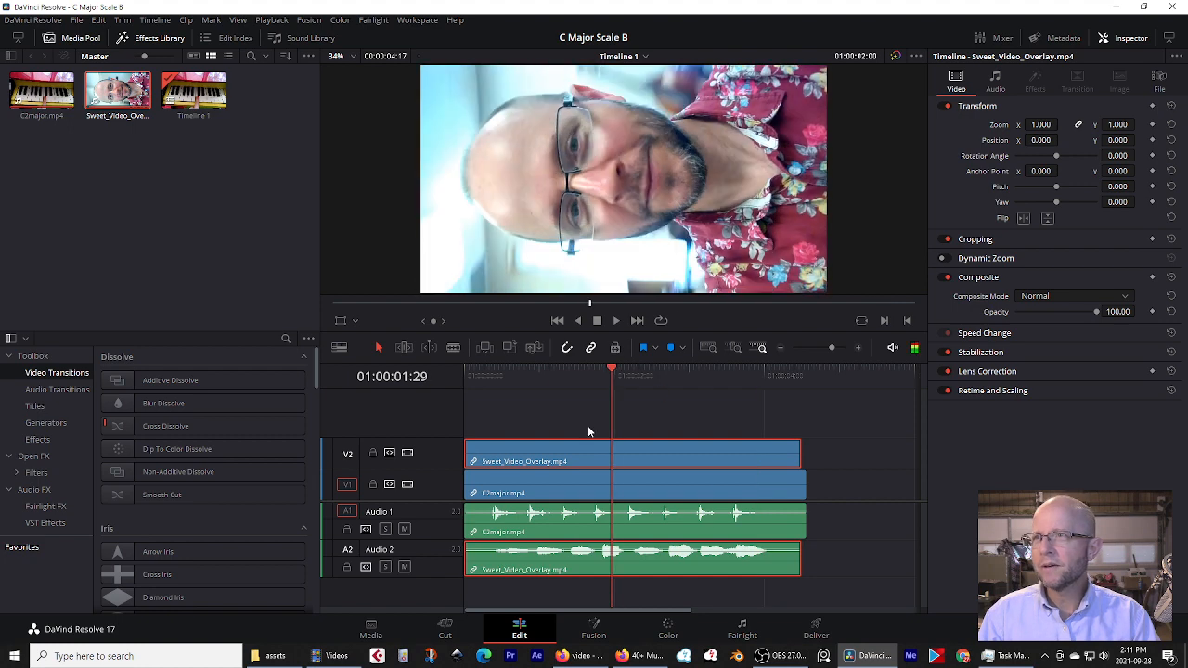
left_click(534, 474)
left_click(534, 450)
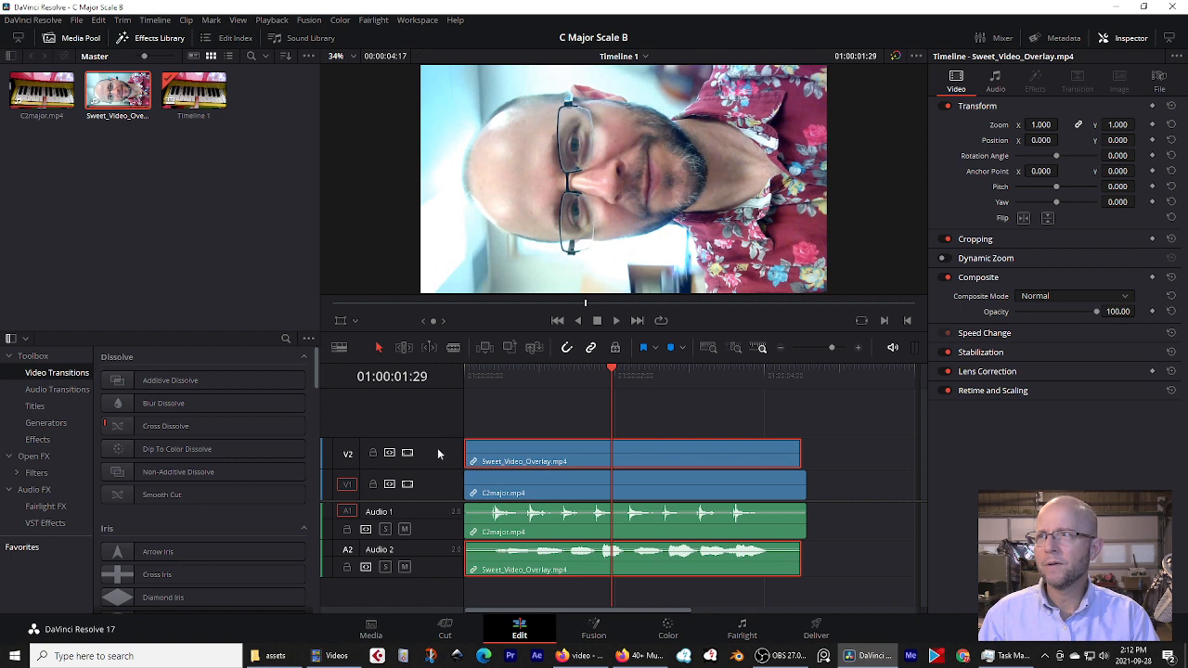
Increase the height of the Video 2 and Video 1 tracks to show thumbnails, and enlarge the timeline area below the viewer.
left_click_drag(435, 437, 441, 423)
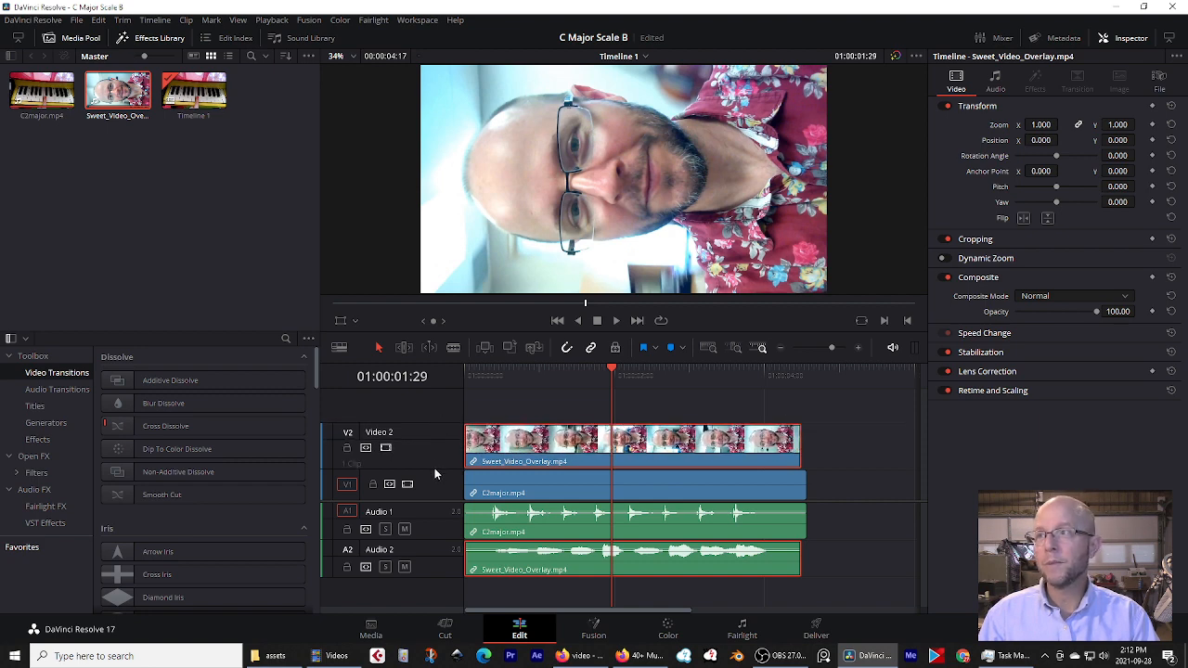
left_click_drag(434, 468, 443, 448)
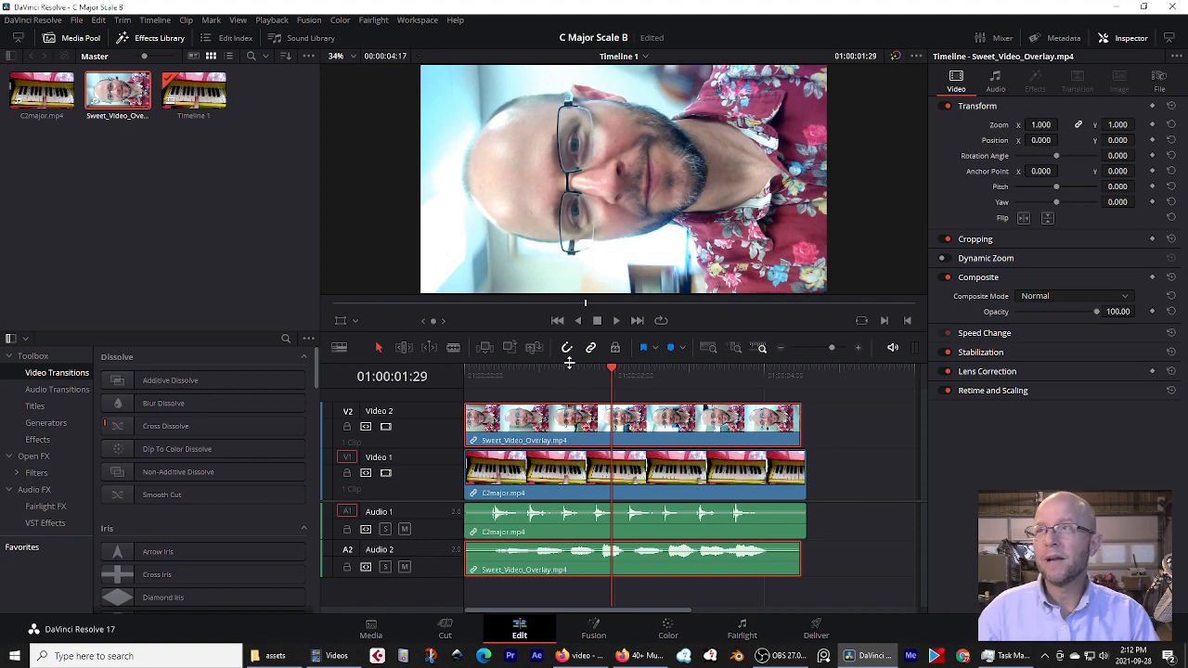
left_click_drag(529, 333, 542, 216)
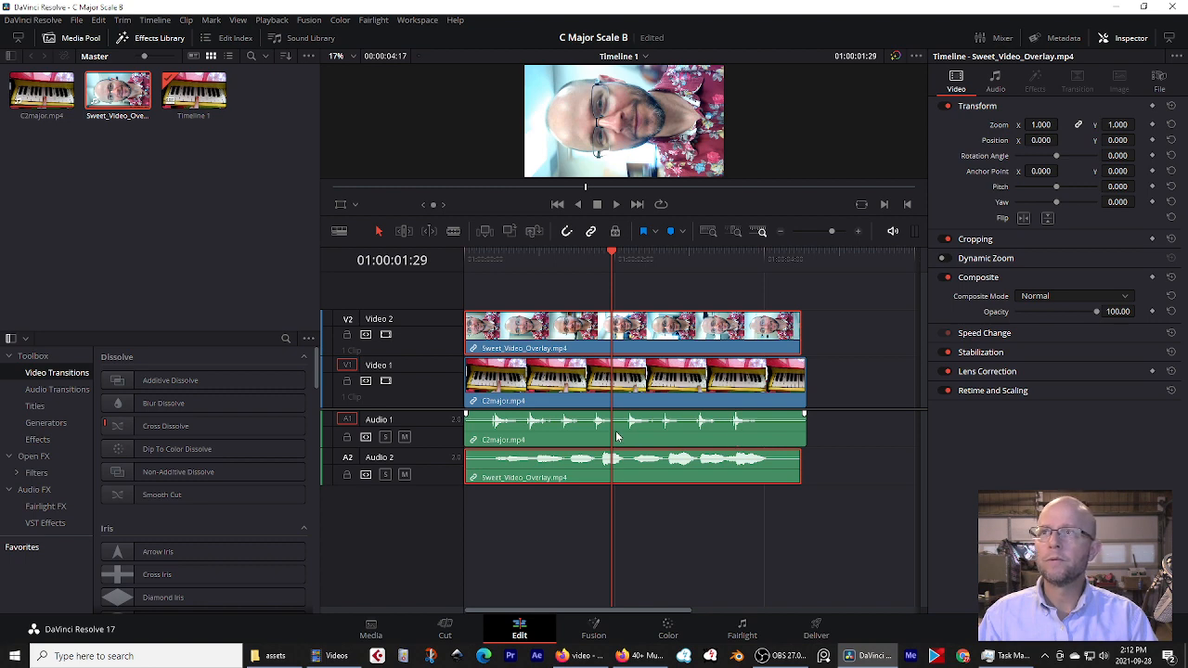
Shift the C2major.mp4 clip about 3 frames later so its note peaks line up with the overlay's audio waveform.
scroll(617, 436, "up", 4)
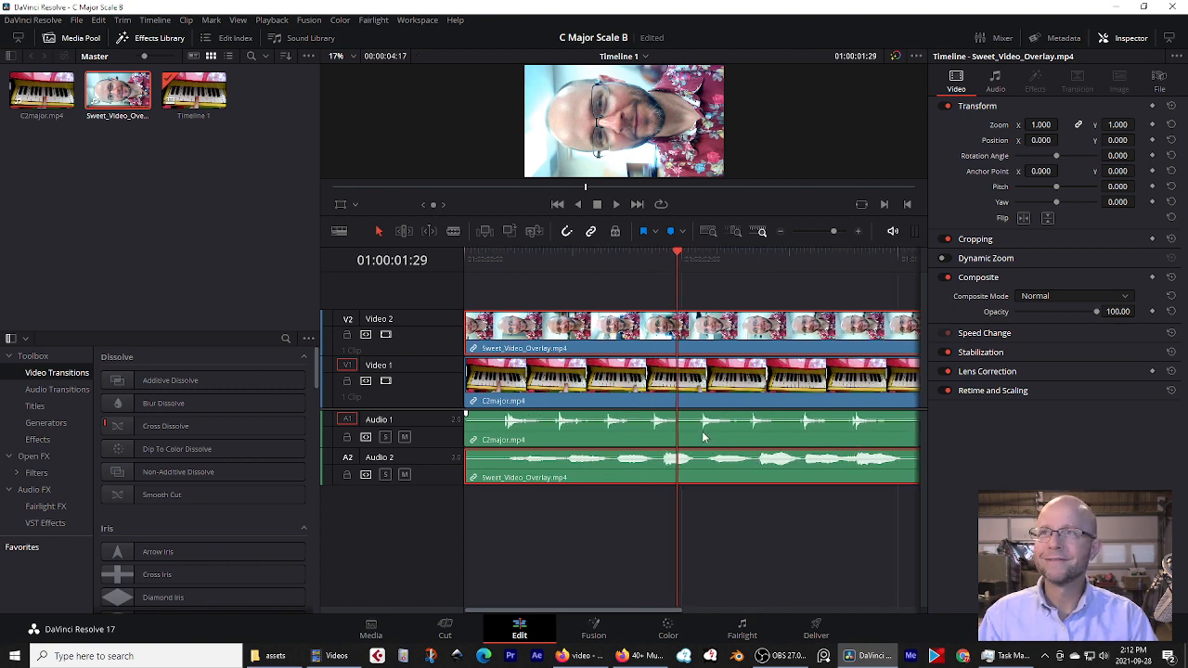
scroll(703, 438, "up", 2)
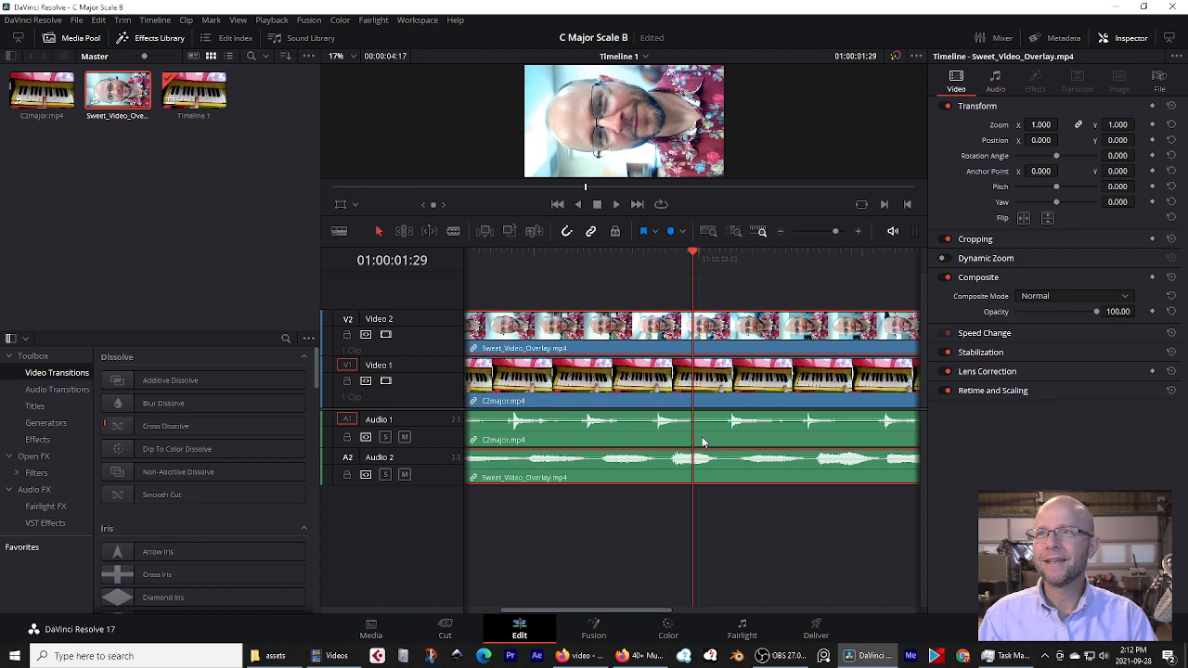
scroll(703, 442, "up", 4)
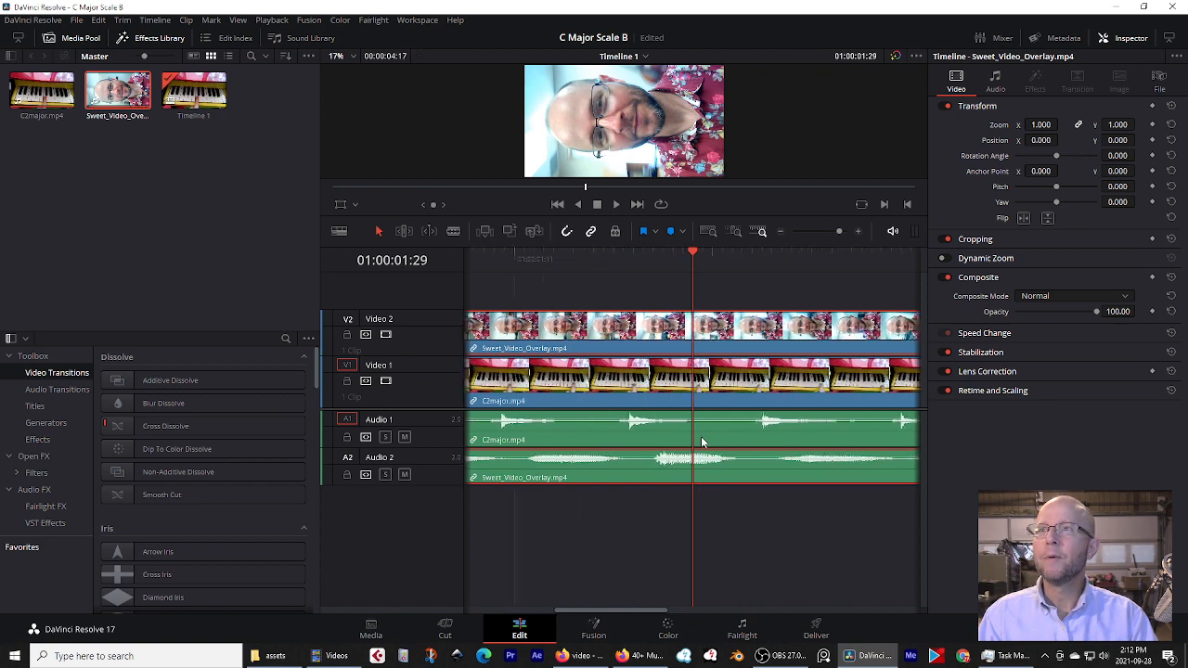
scroll(702, 442, "up", 4)
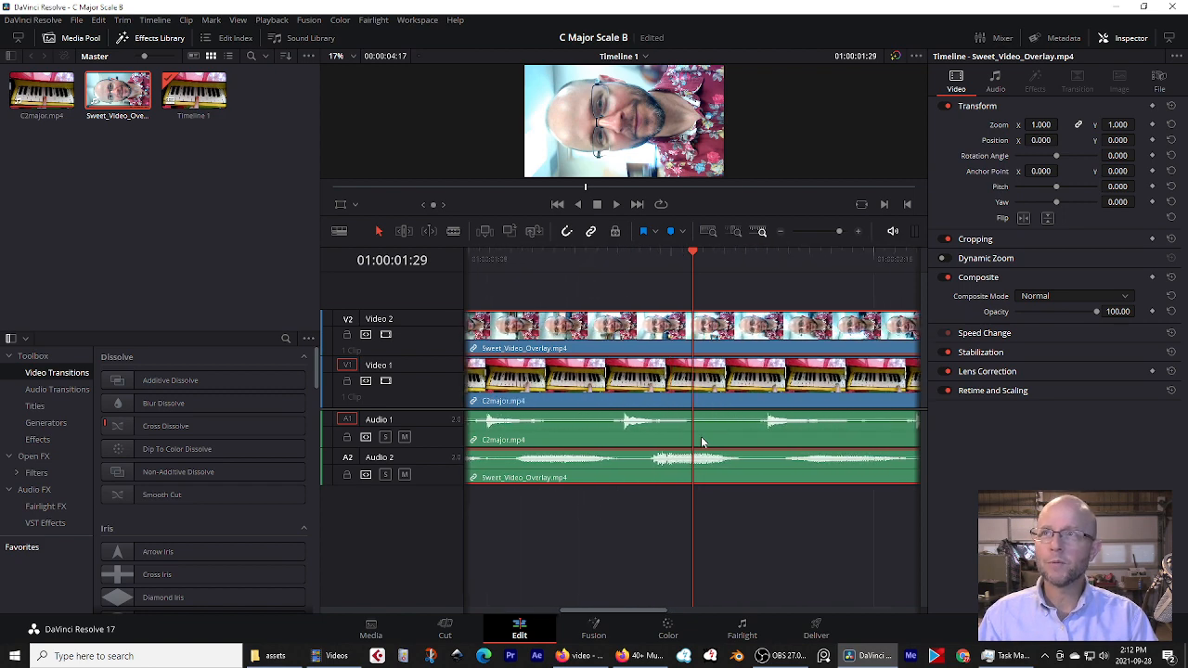
scroll(703, 443, "up", 4)
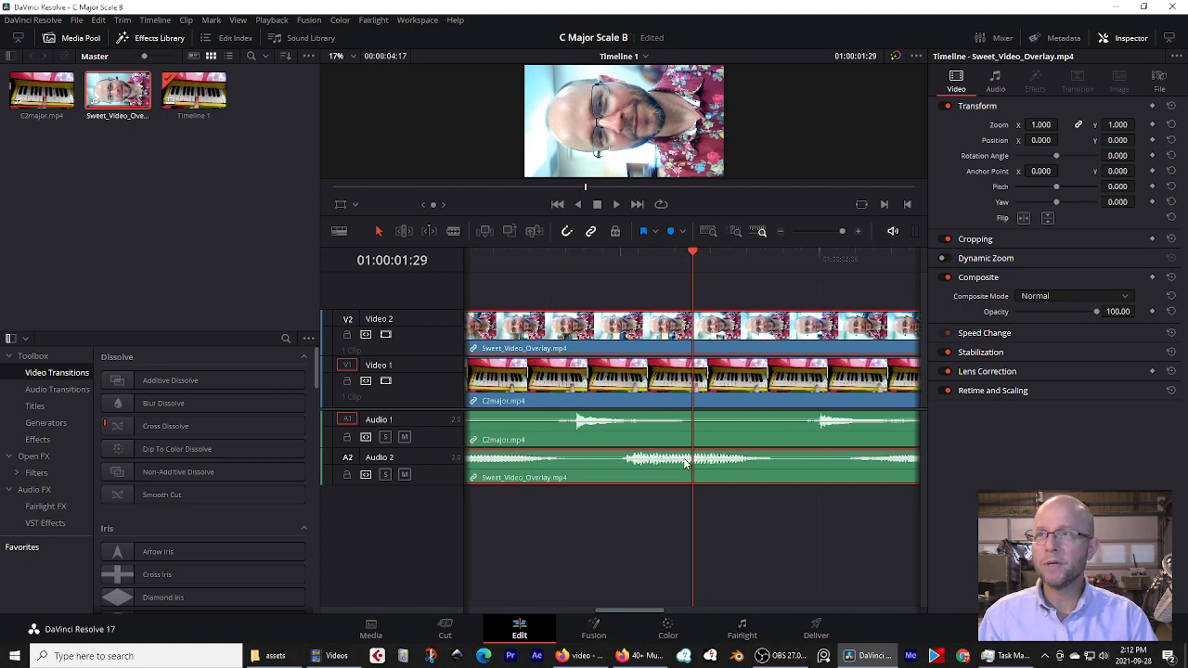
scroll(685, 462, "down", 4)
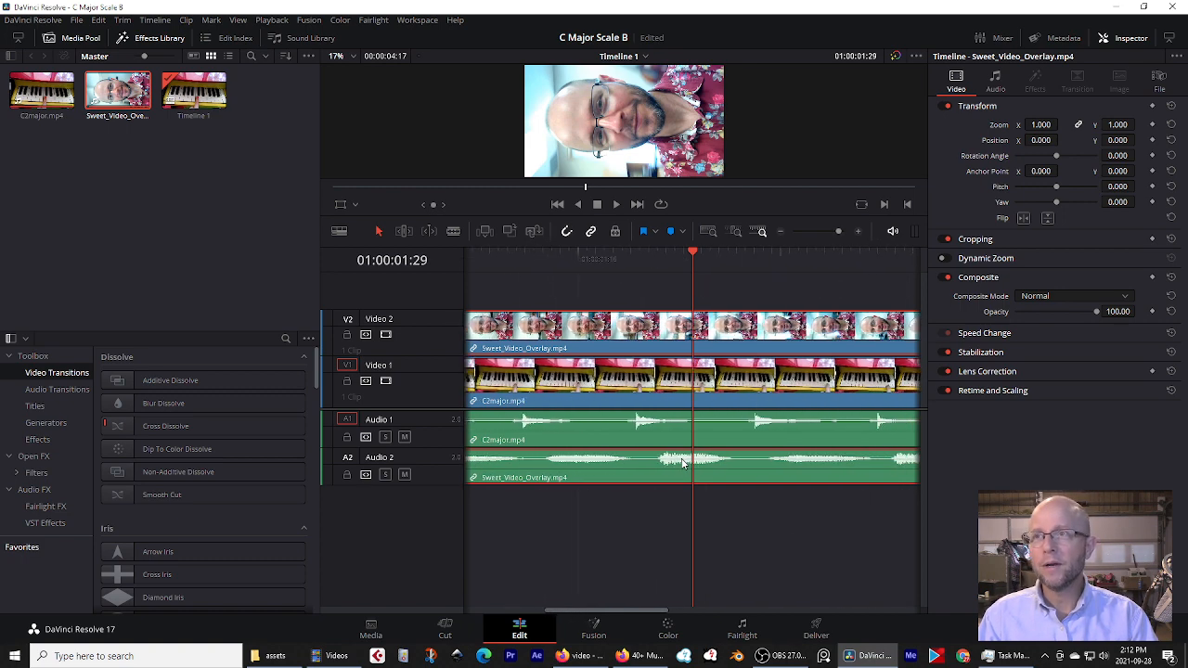
scroll(682, 462, "down", 1)
left_click_drag(677, 465, 660, 472)
left_click(652, 422)
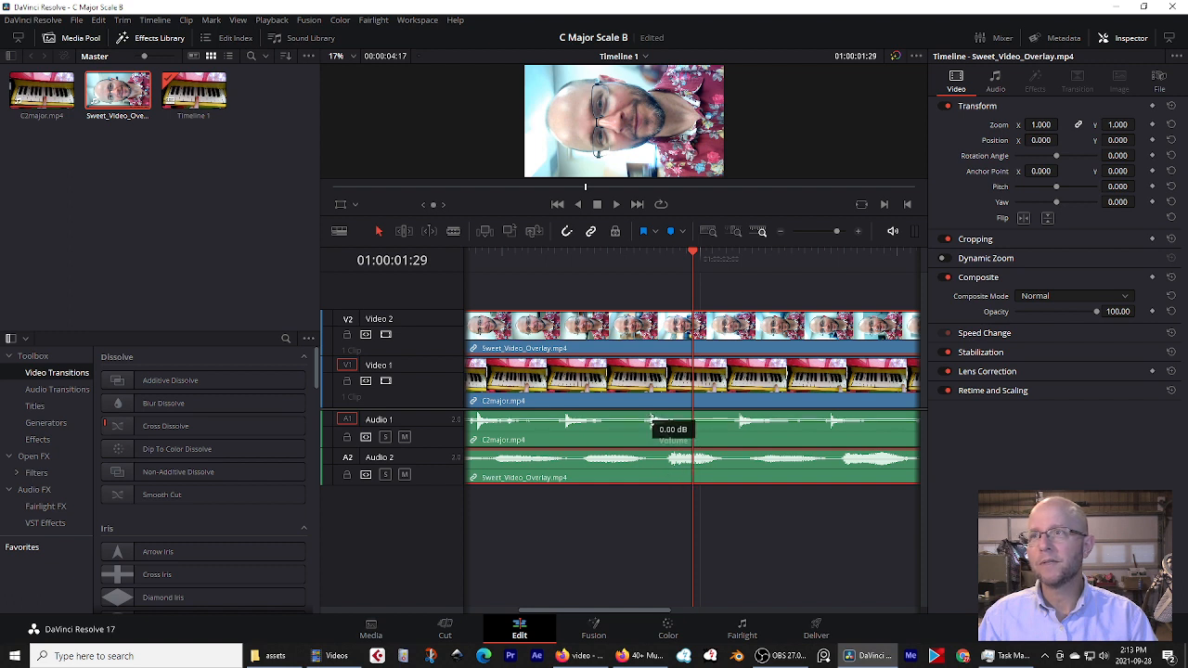
mouse_move(651, 422)
left_mouse_down()
mouse_move(663, 437)
mouse_move(673, 429)
left_mouse_up()
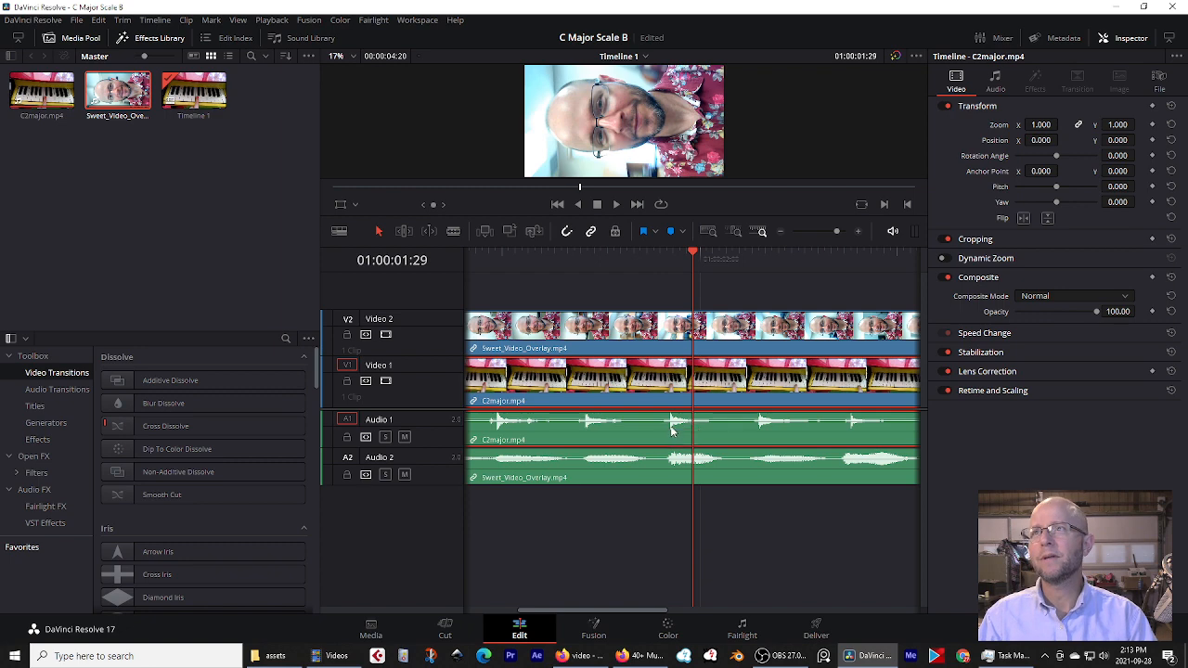
Compare the remaining waveform peaks of both audio tracks and play the timeline from 01:00:00:00 to check the sync.
scroll(710, 436, "right", 4)
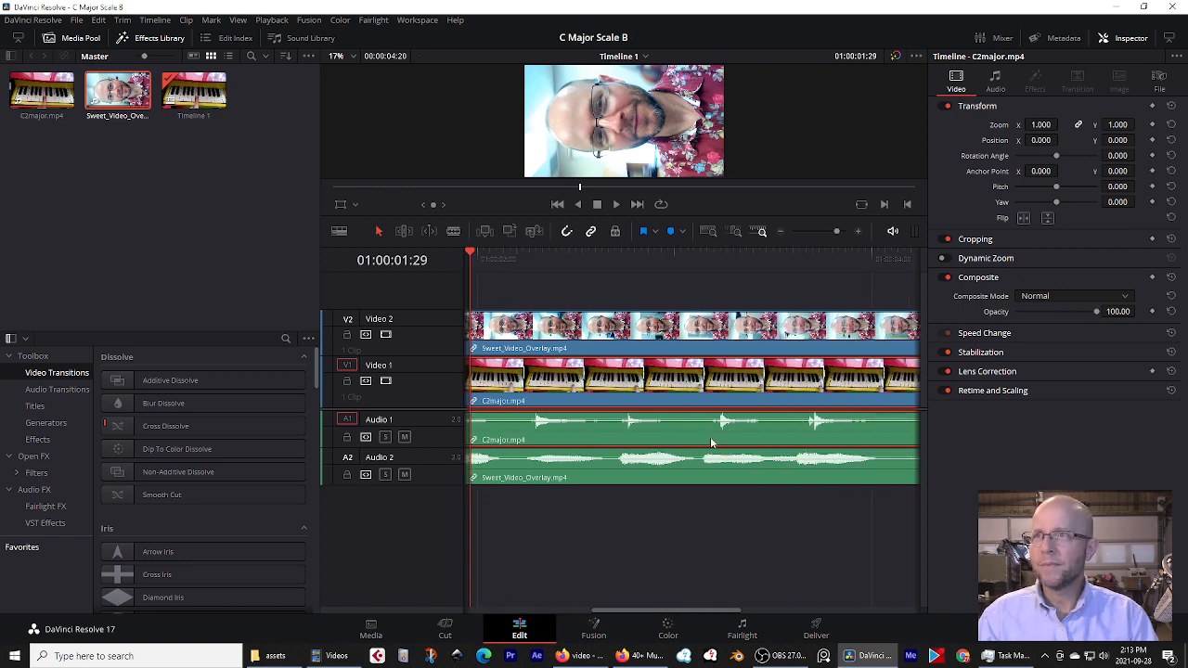
scroll(687, 440, "down", 4)
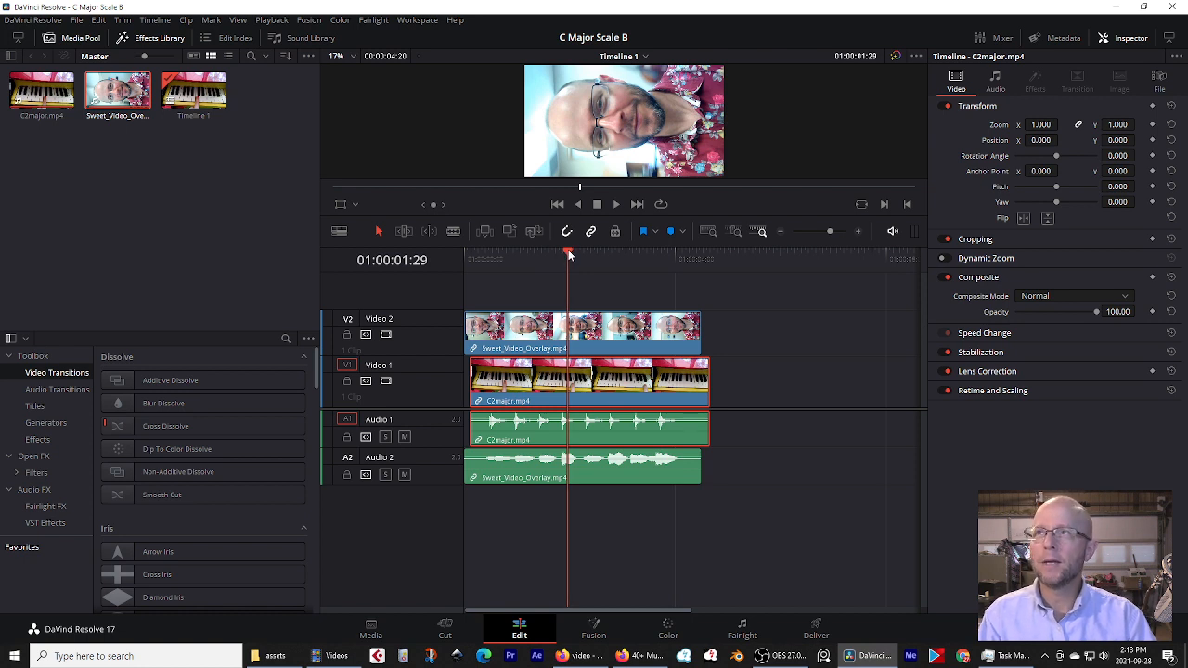
left_click_drag(568, 254, 464, 269)
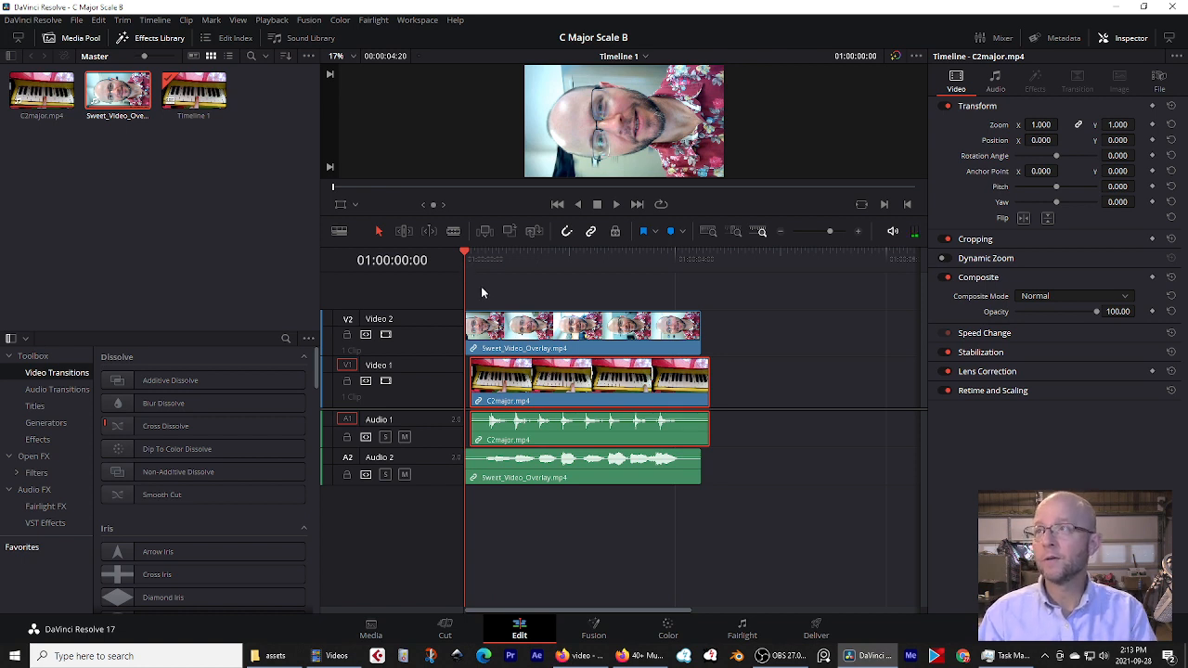
key("space")
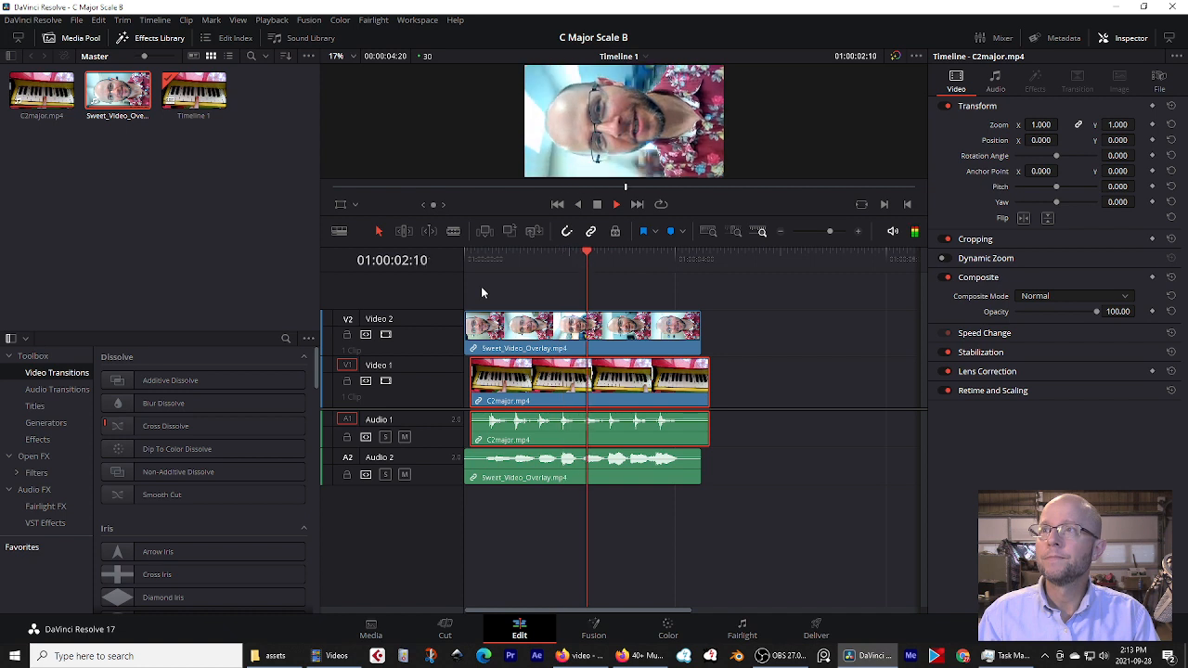
Scrub back through the timeline and replay it from 01:00:00:00 to recheck the sync, stopping at 01:00:02:04.
key("space")
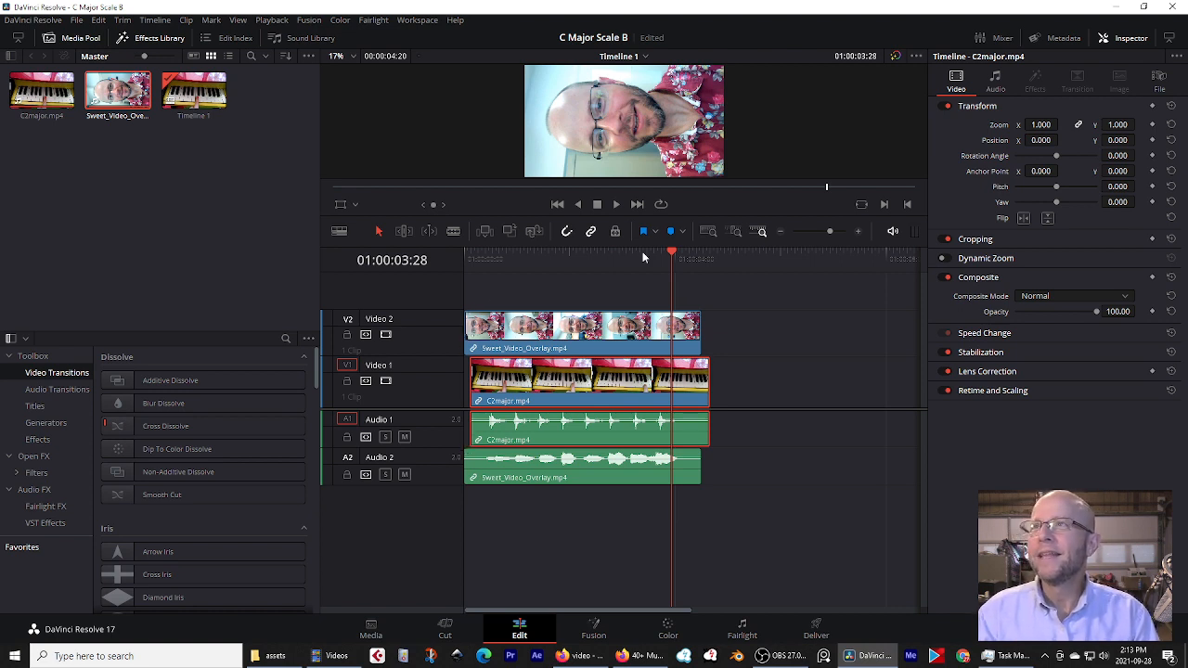
left_click_drag(672, 251, 536, 271)
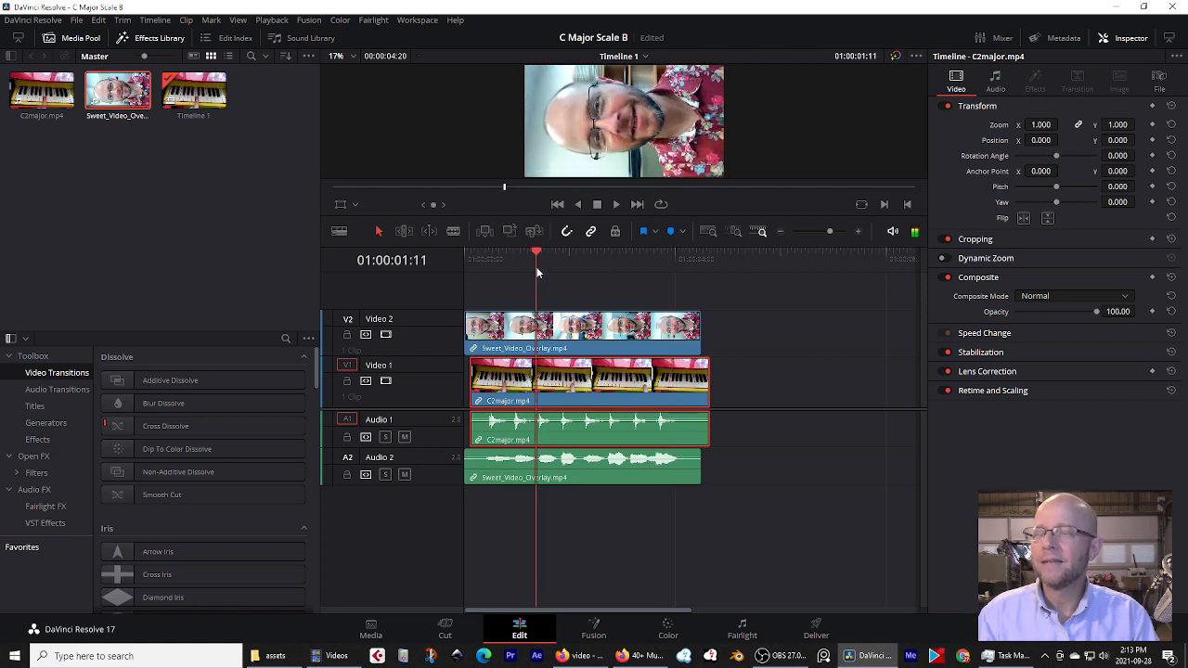
key("Home")
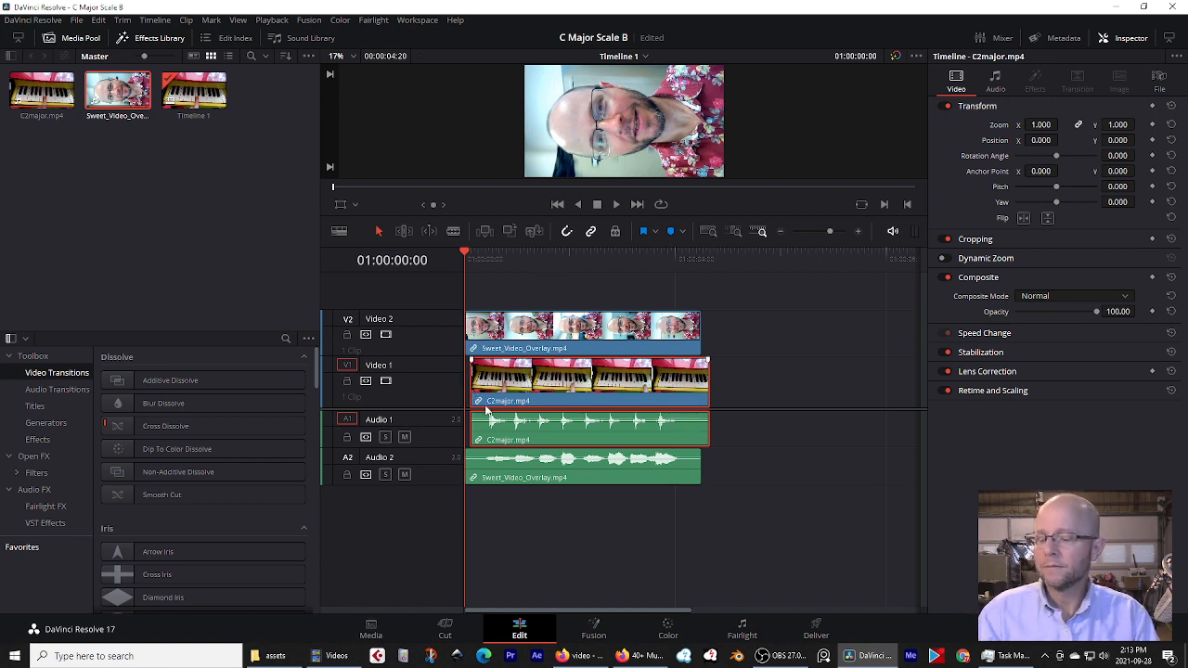
scroll(486, 411, "up", 5)
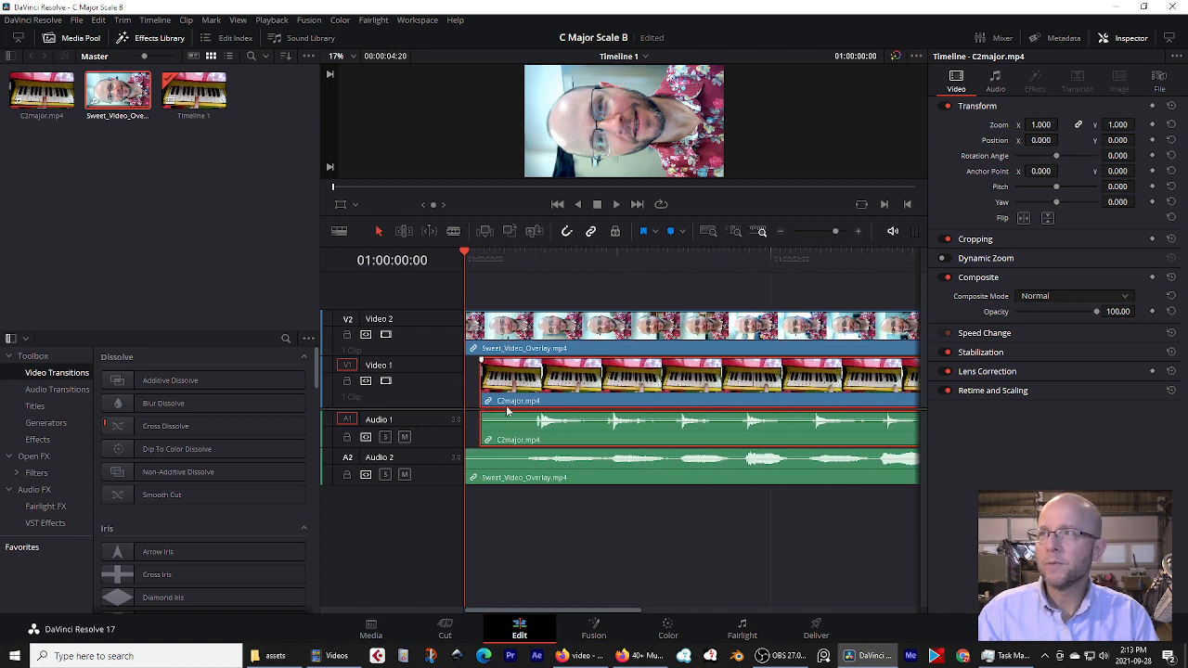
key("space")
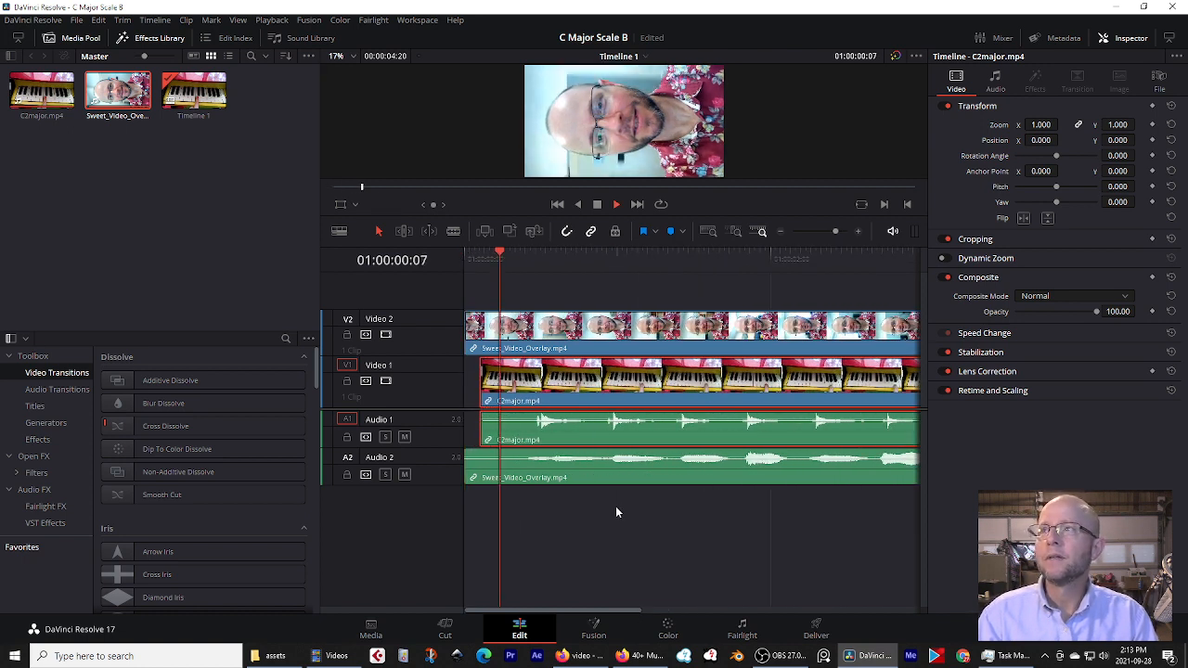
key("space")
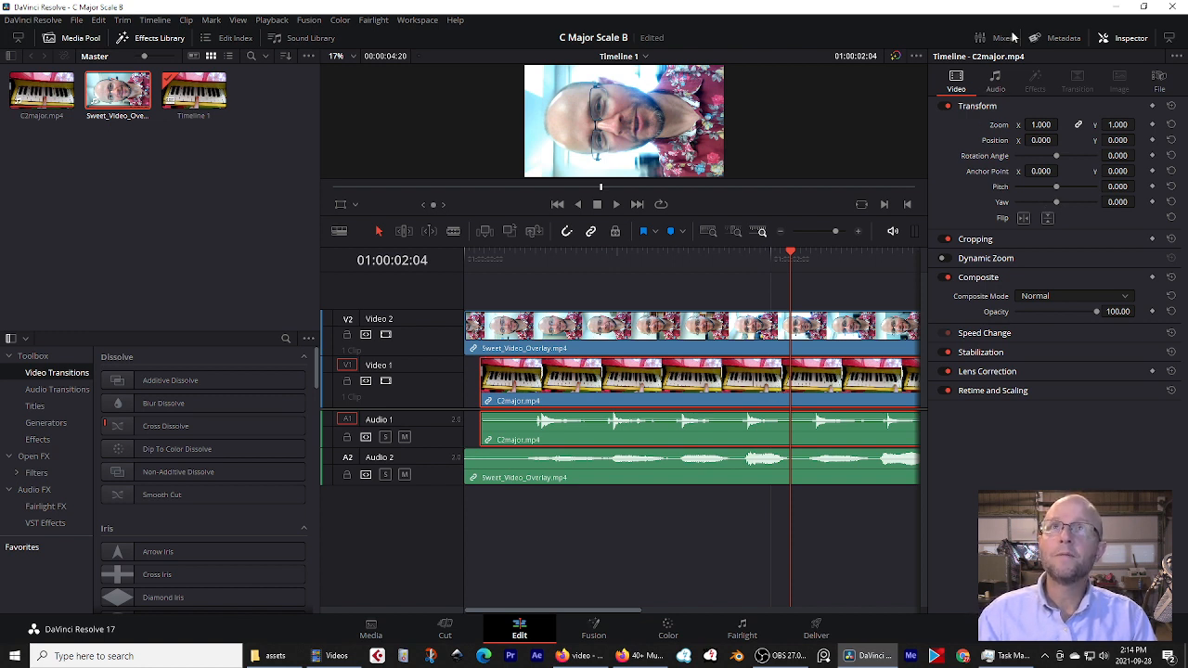
Hide the Inspector and show it again, leaving it open beside the viewer.
left_click(1125, 43)
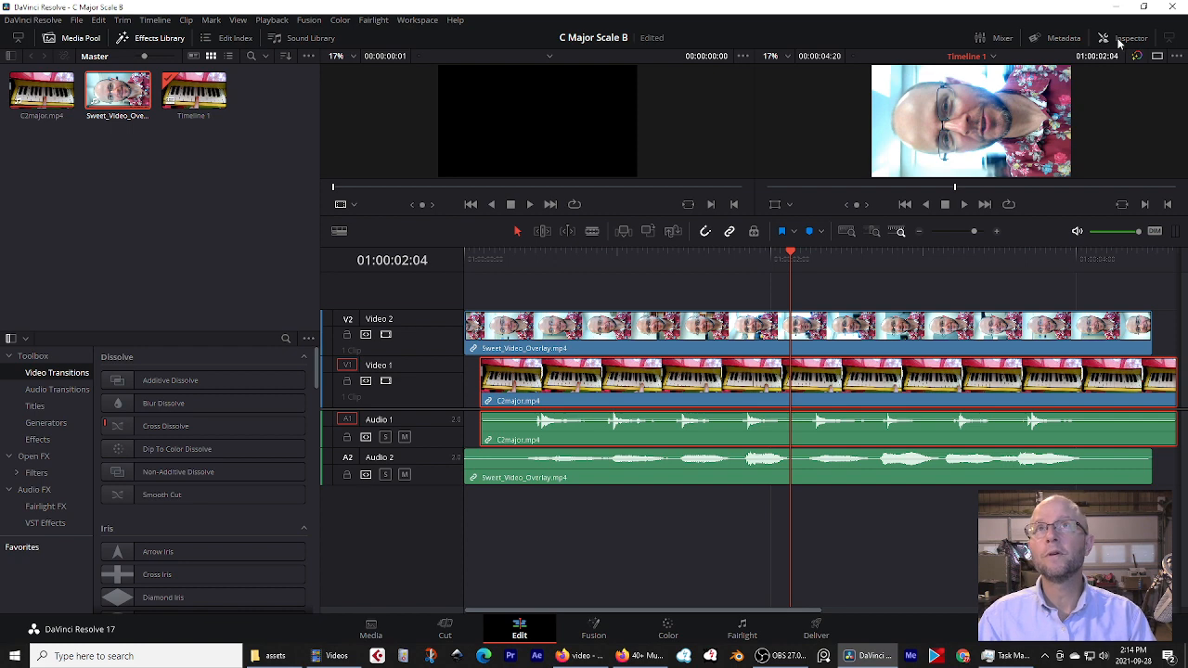
left_click(1120, 41)
left_click(1120, 41)
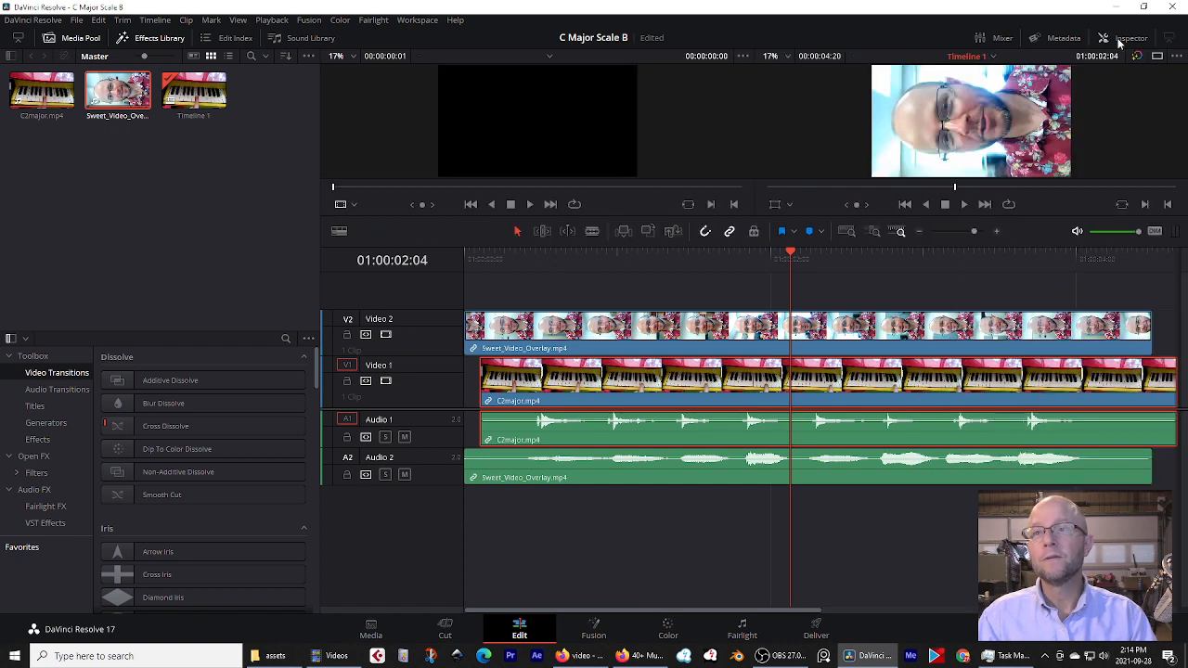
left_click(1119, 41)
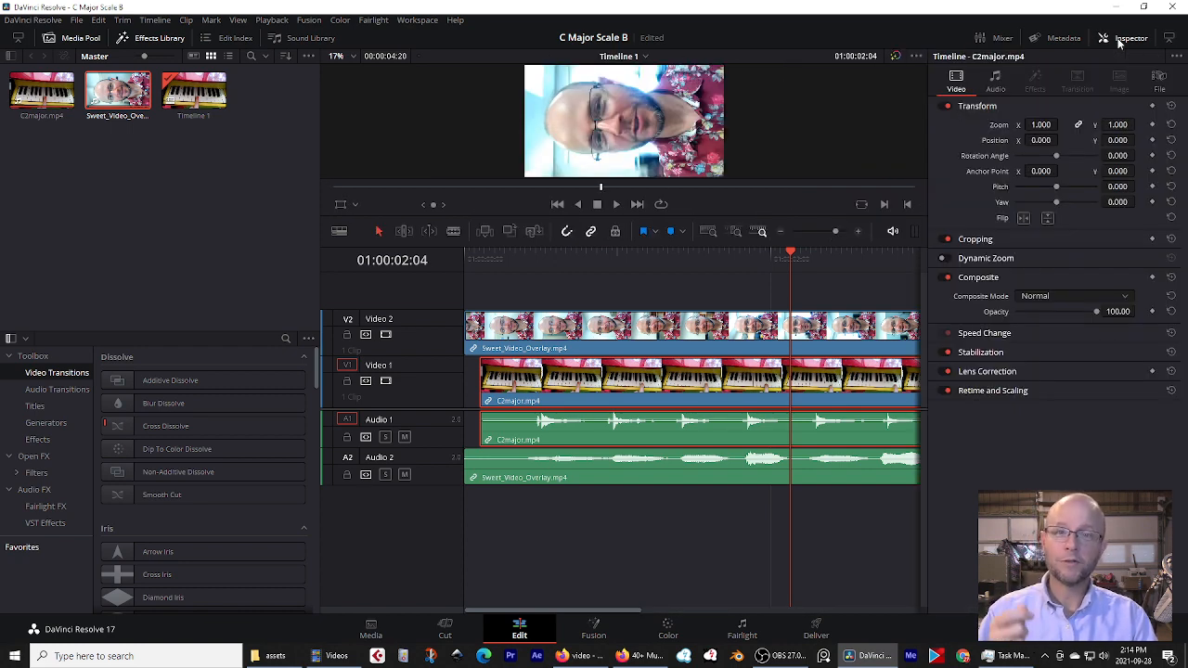
left_click(1120, 42)
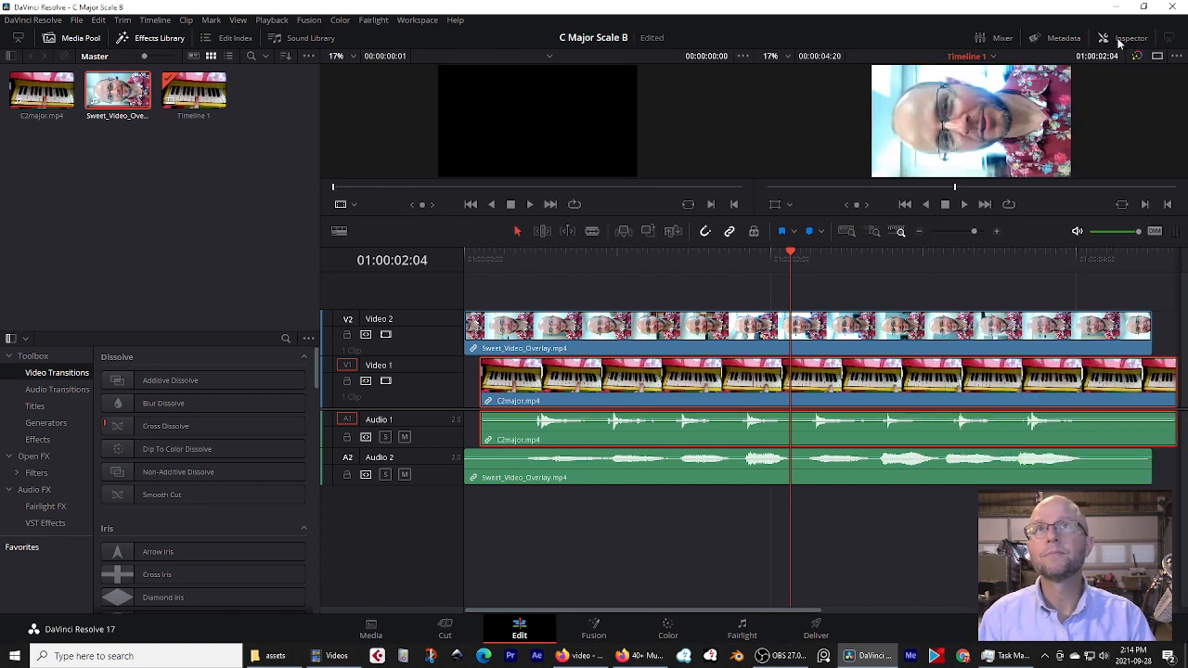
left_click(1120, 42)
left_click(1118, 43)
left_click(1118, 42)
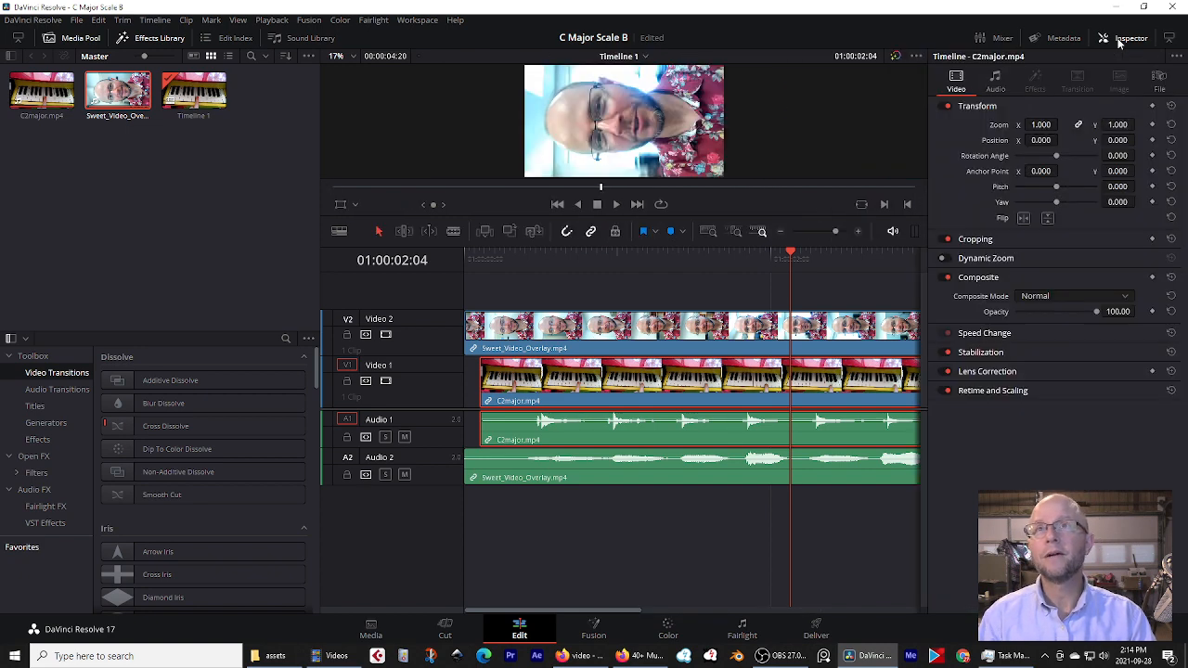
Try enlarging the C2major.mp4 clip to a zoom of 1.920 and reset its zoom to the default.
left_click(840, 350)
left_click(839, 396)
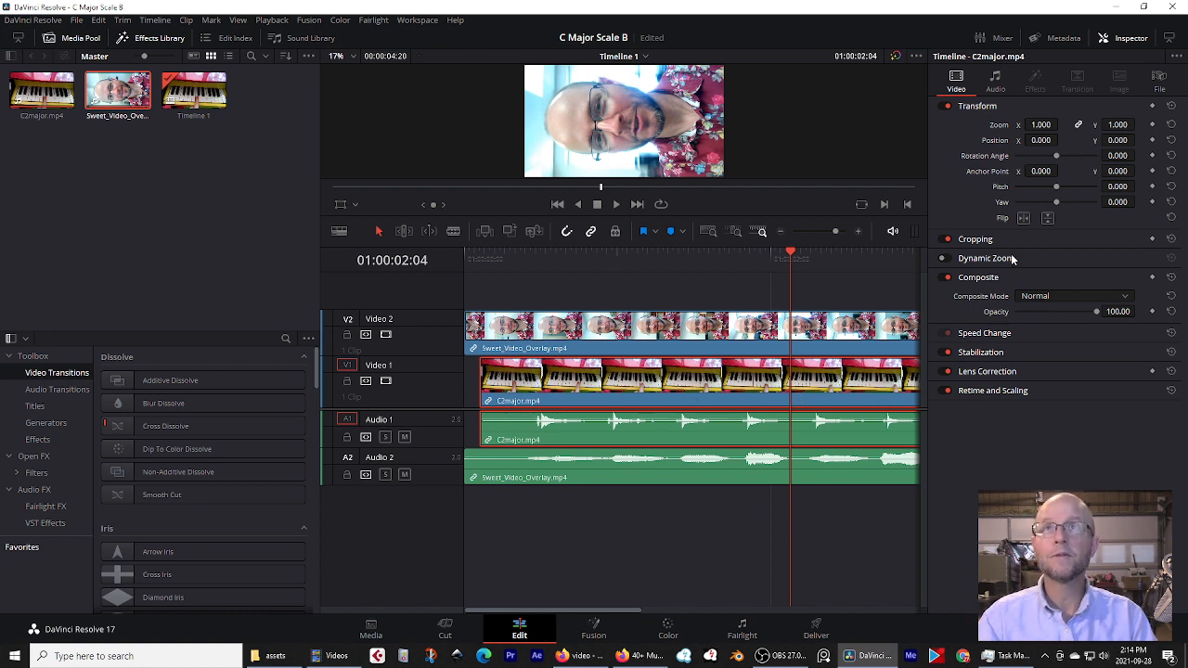
mouse_move(1042, 124)
left_mouse_down()
mouse_move(1136, 124)
mouse_move(1010, 125)
mouse_move(1033, 125)
left_mouse_up()
left_click(1042, 125)
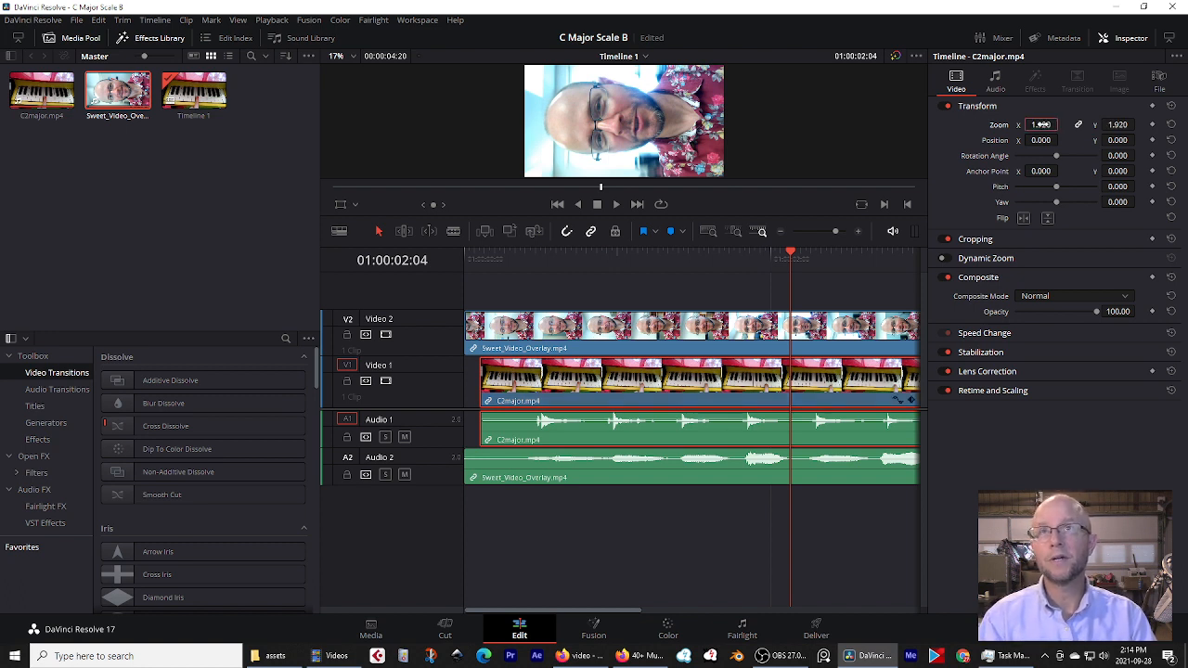
left_click(1042, 124)
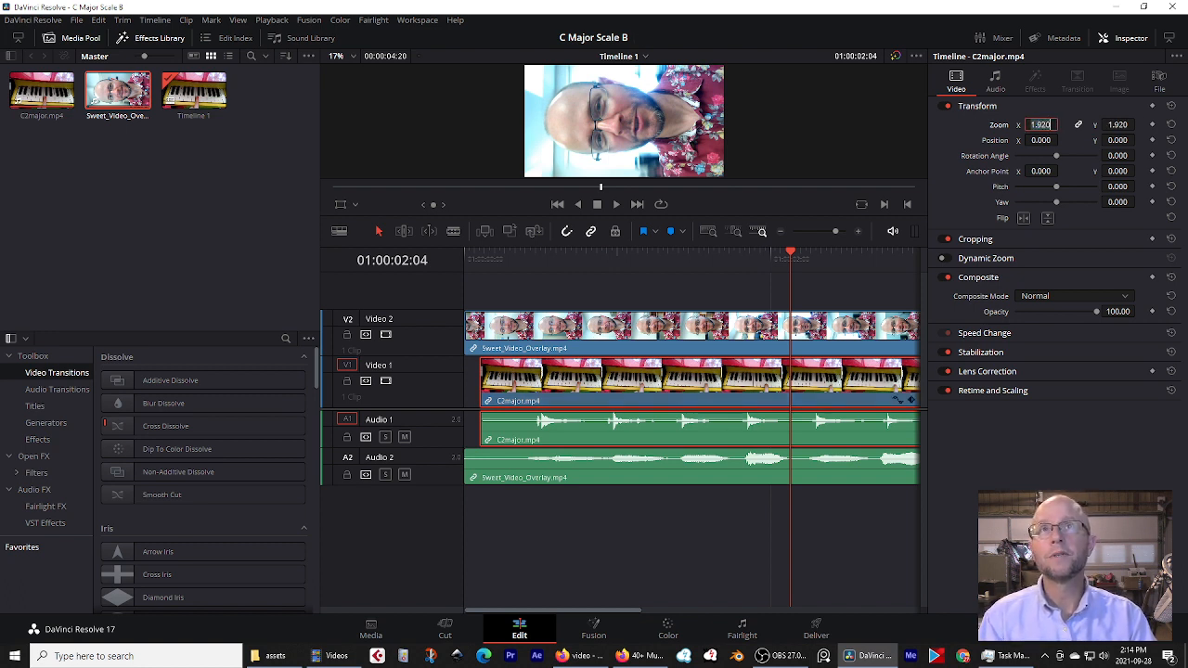
left_click(1171, 125)
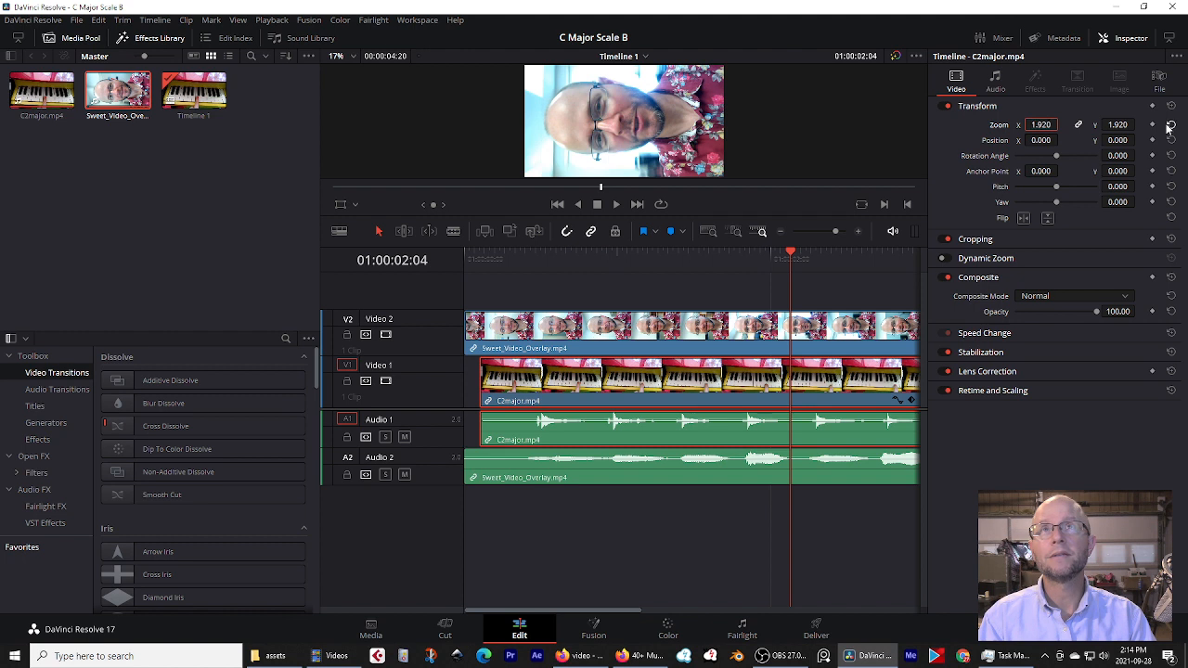
Select the Sweet_Video_Overlay.mp4 clip on Video 2 and set its rotation angle to -90 so the picture stands upright.
left_click(839, 334)
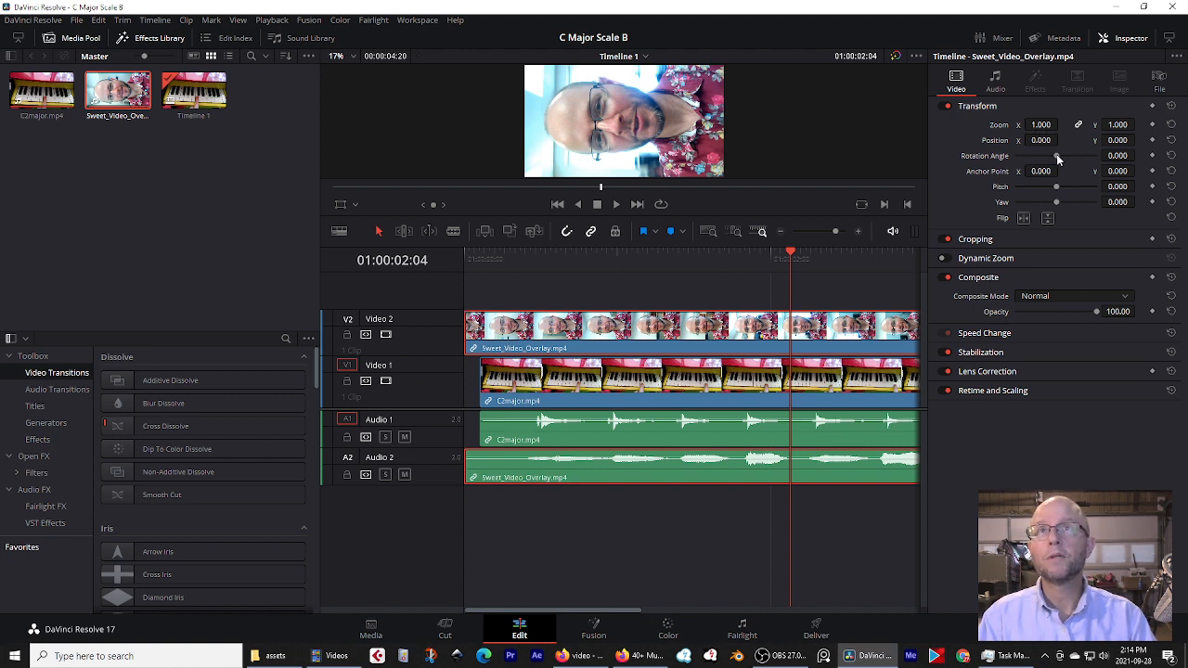
left_click_drag(1056, 154, 975, 162)
left_click_drag(1089, 151, 1047, 172)
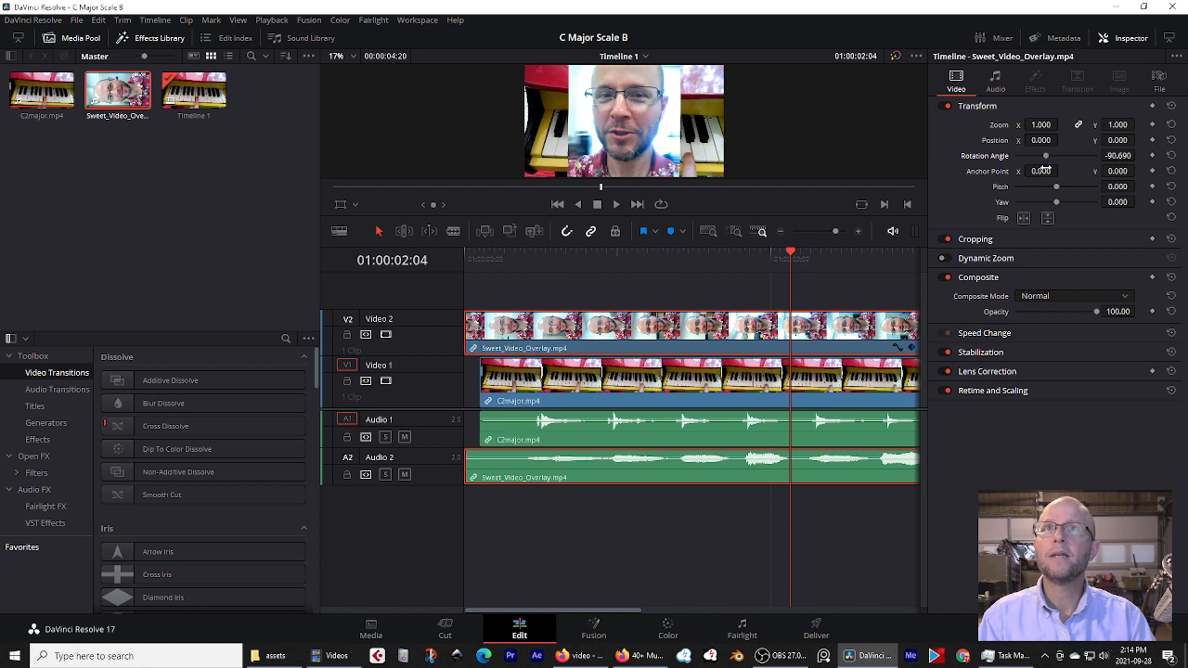
left_click(1119, 156)
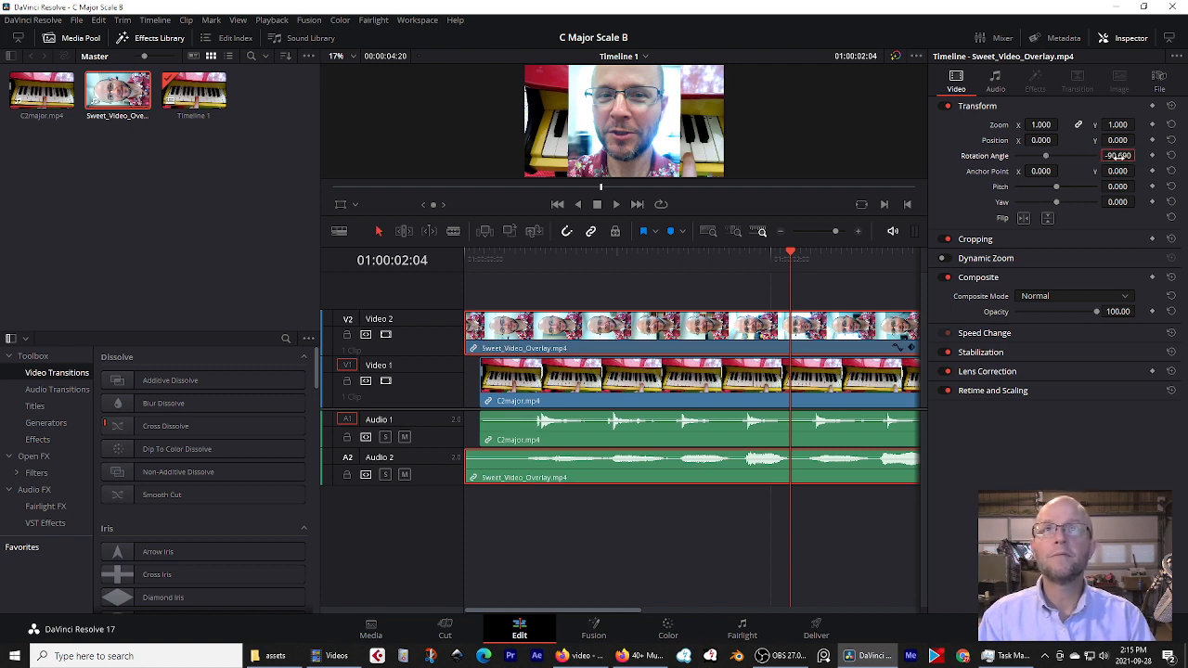
double_click(1119, 156)
type("-90")
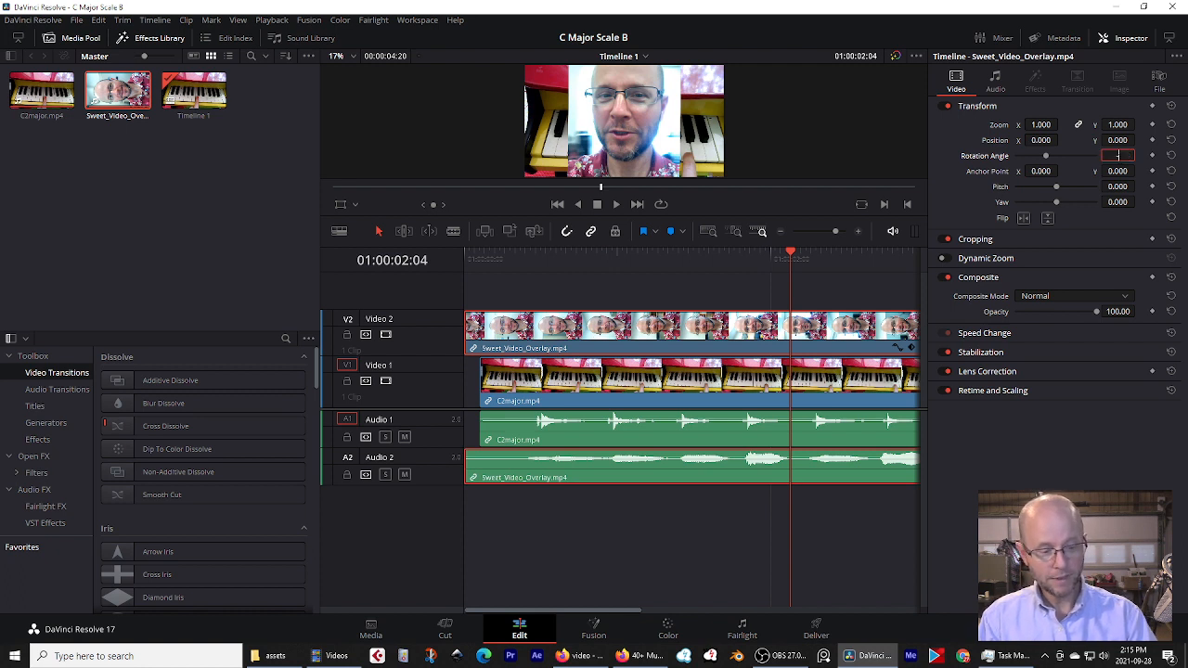
key("Return")
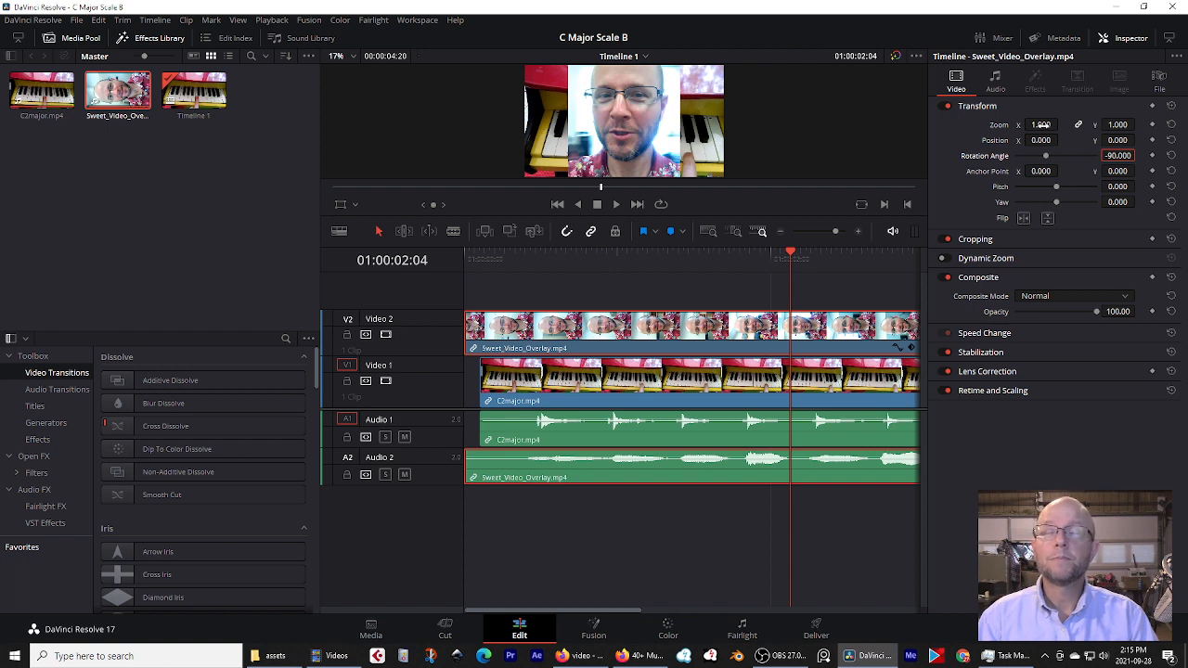
Scale the overlay clip down to a linked X and Y zoom of 0.550.
left_click_drag(1043, 124, 1041, 124)
left_click(1041, 124)
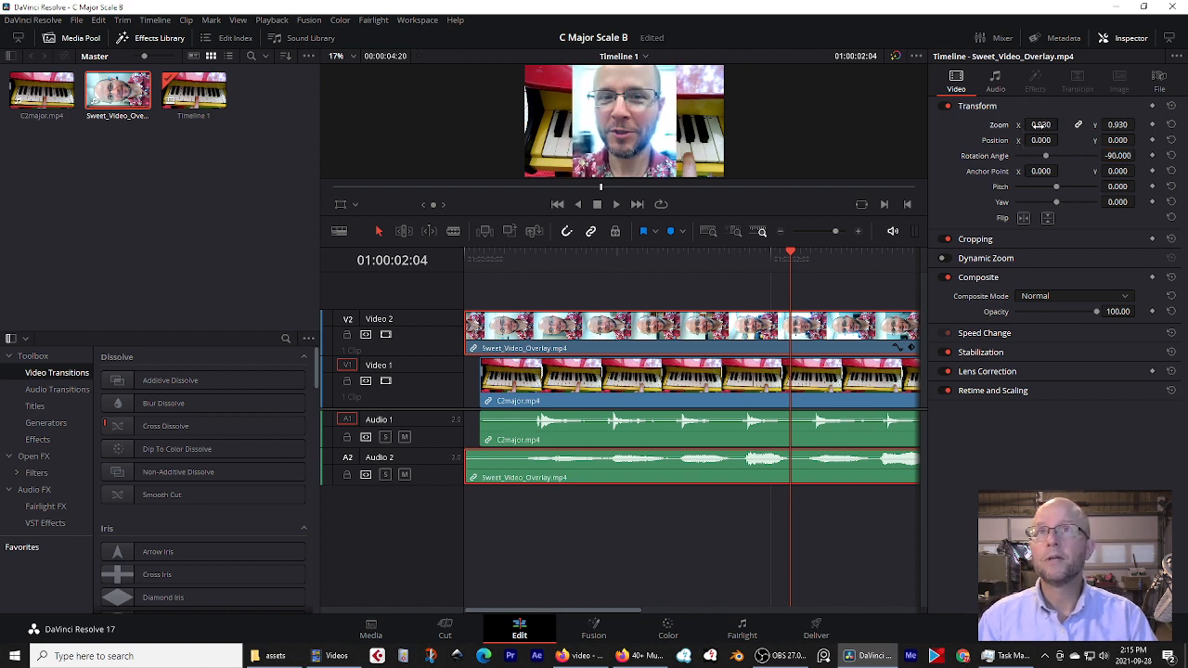
type(".54")
key("Return")
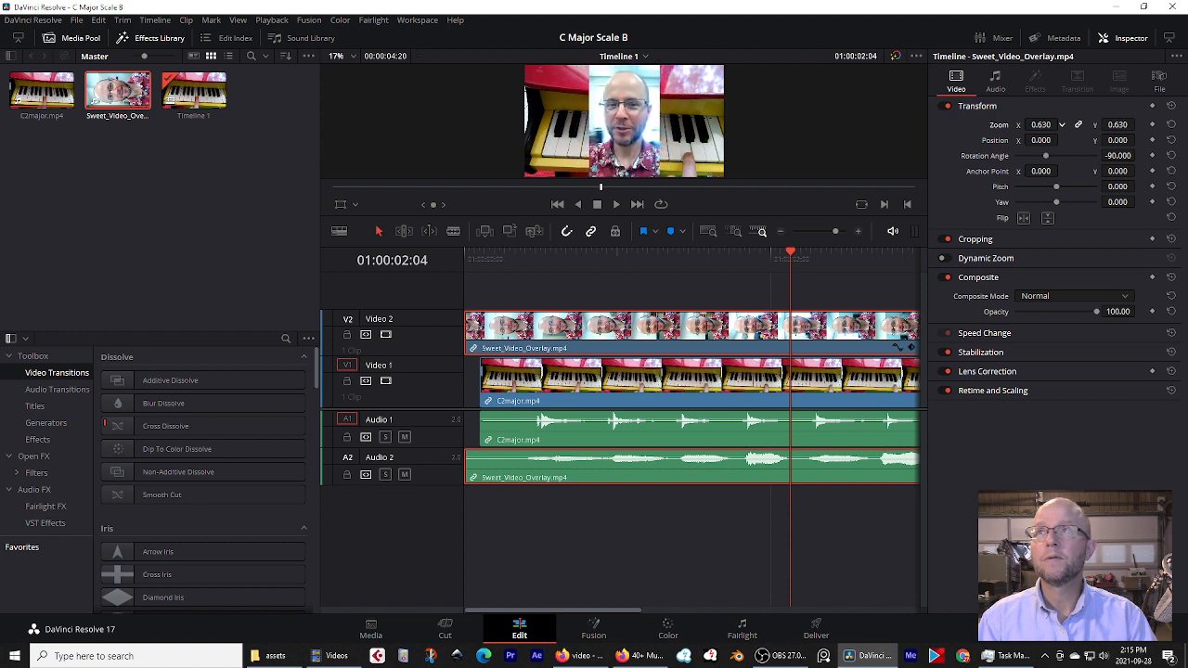
left_click_drag(1041, 124, 1040, 124)
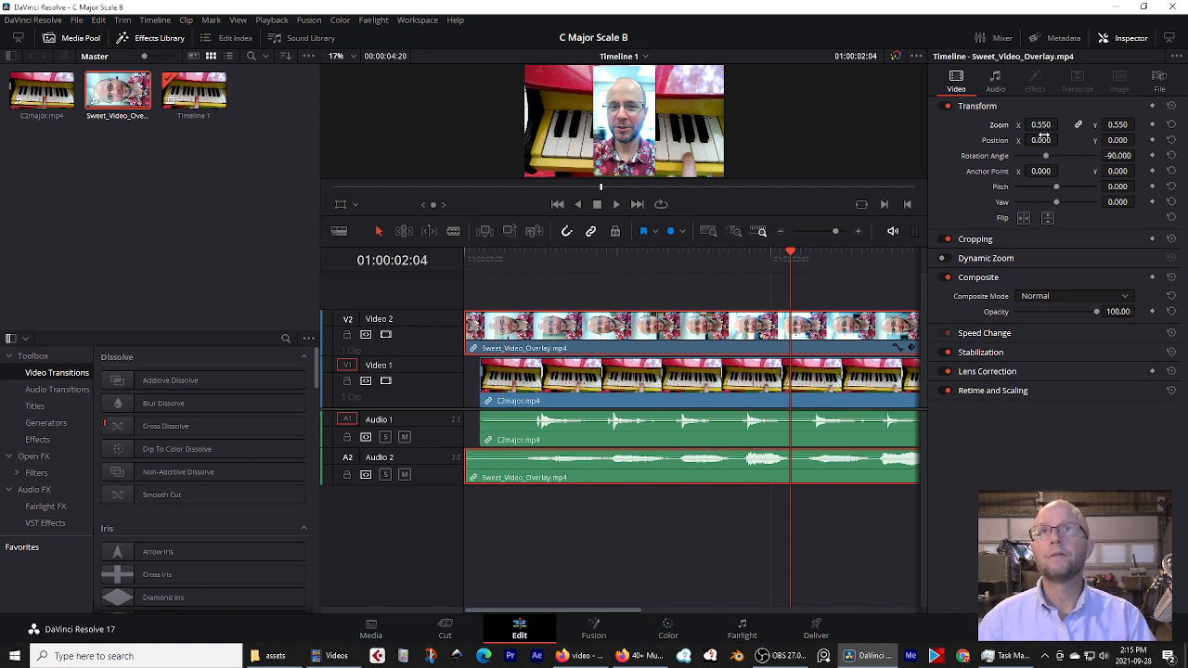
Move the overlay picture over the left side of the frame with position X -547 and Y 0.
mouse_move(1041, 140)
left_mouse_down()
mouse_move(1073, 140)
mouse_move(1028, 140)
left_mouse_up()
left_click_drag(1116, 140, 1132, 140)
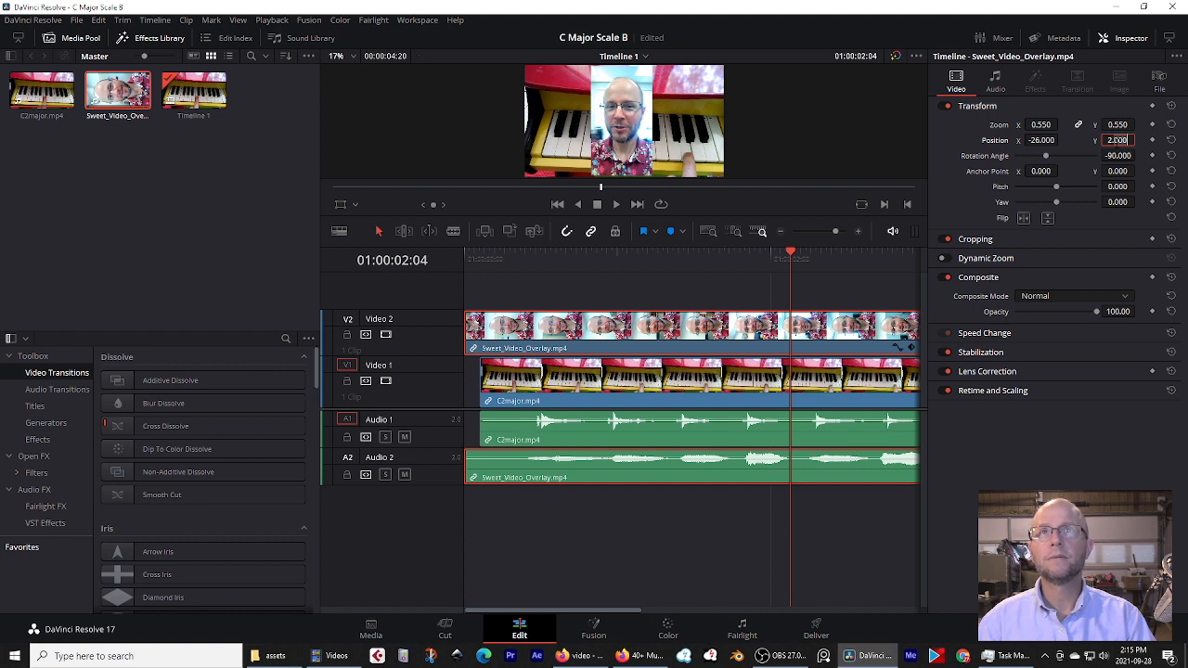
double_click(1117, 141)
key("BackSpace")
type("0")
key("Return")
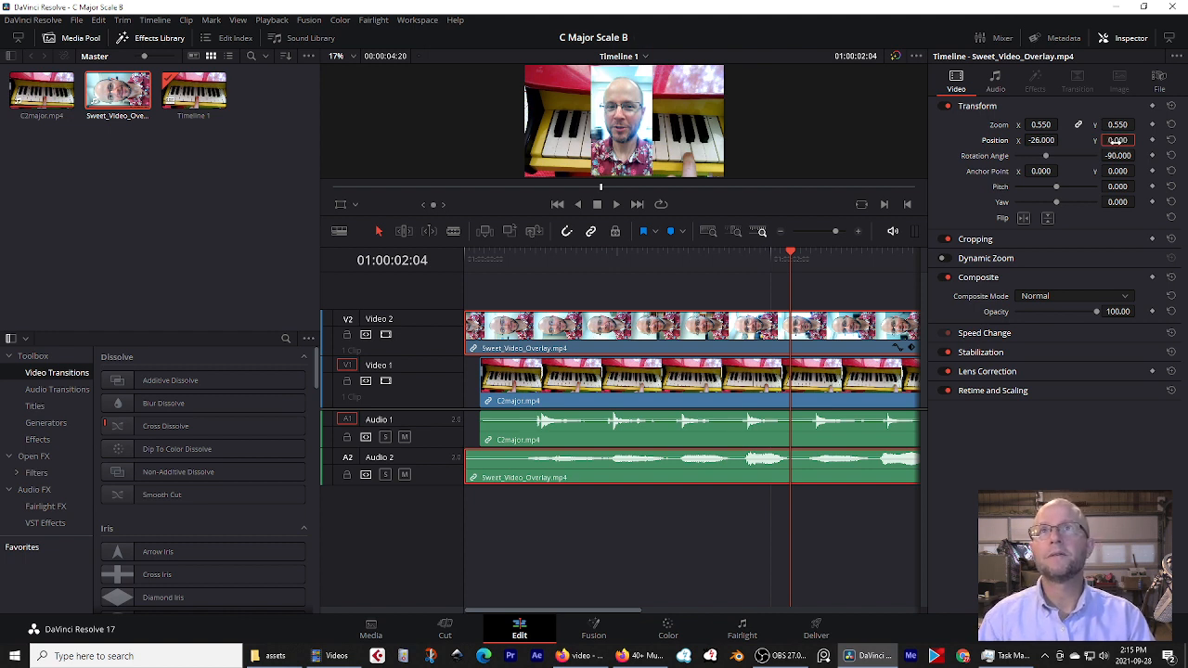
left_click_drag(1041, 141, 1013, 140)
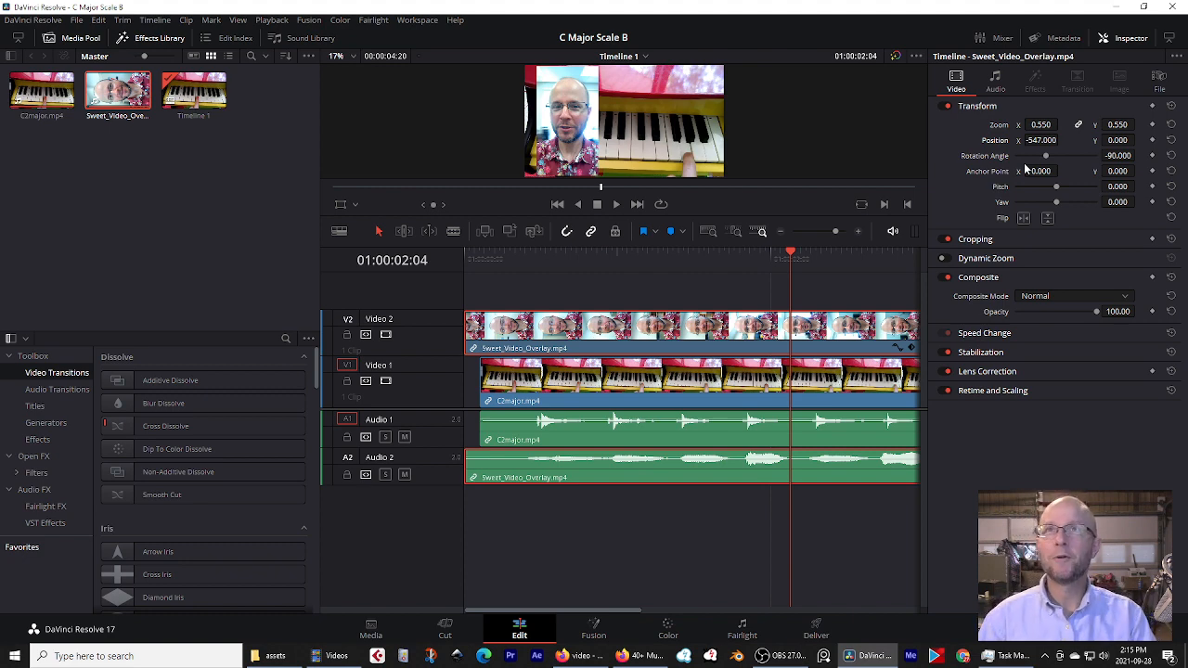
Switch the overlay clip's Transform settings off and on to compare the picture with and without them, leaving them enabled.
left_click(947, 107)
left_click(948, 107)
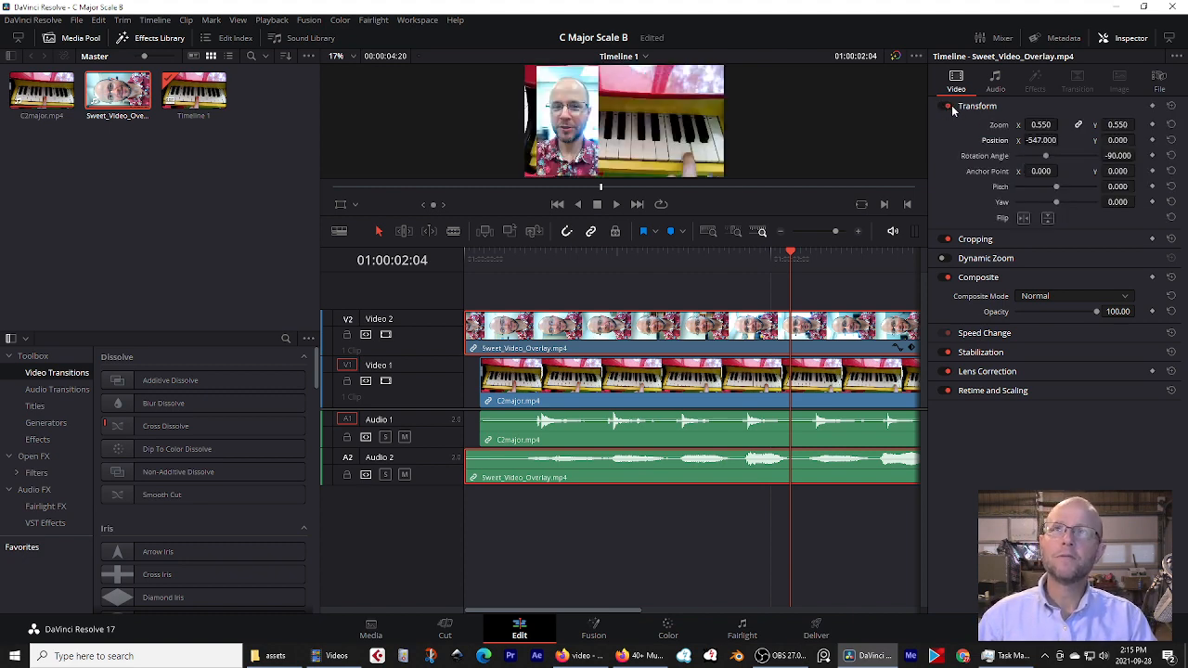
left_click(947, 108)
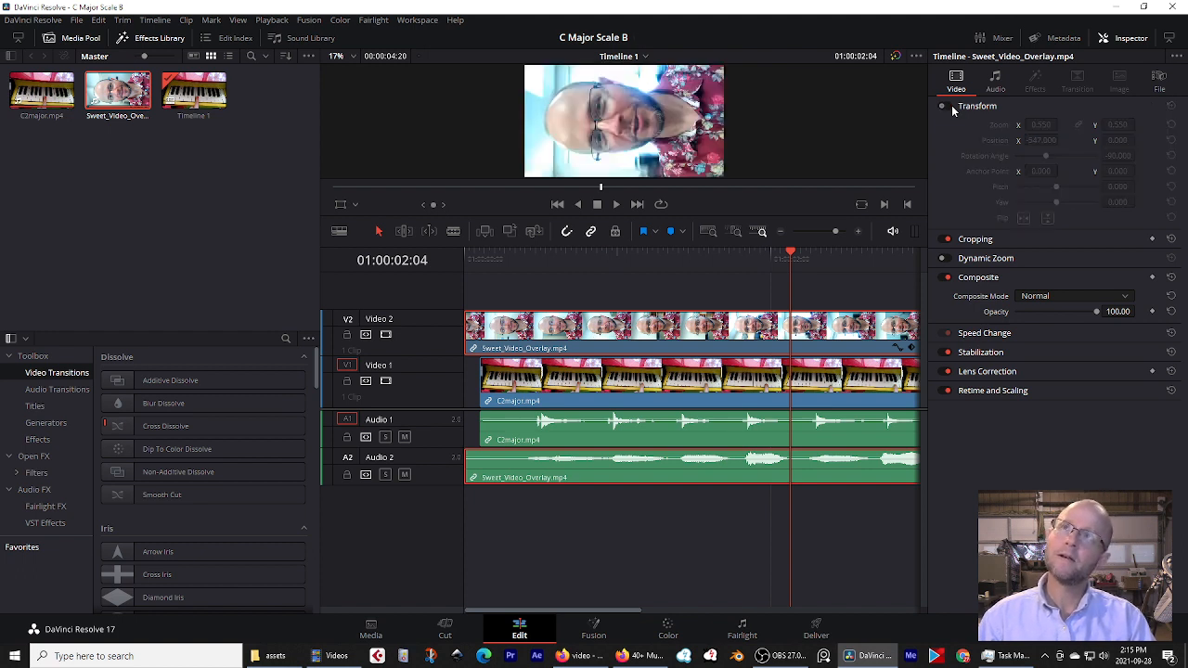
left_click(947, 108)
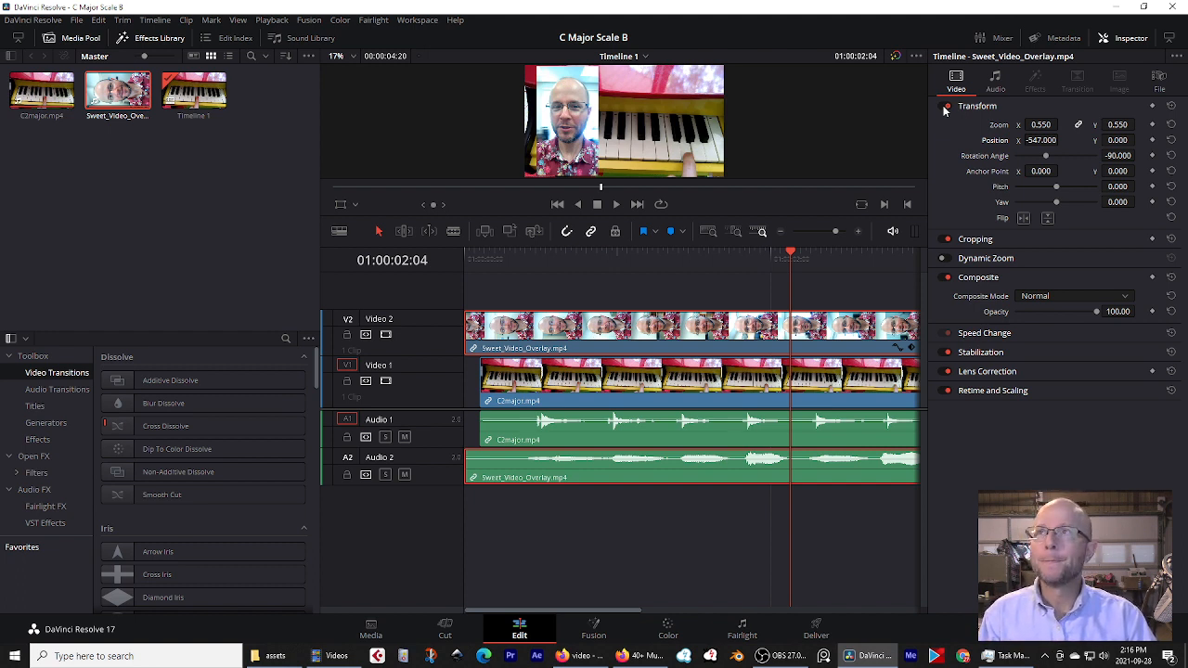
left_click(946, 108)
left_click(946, 108)
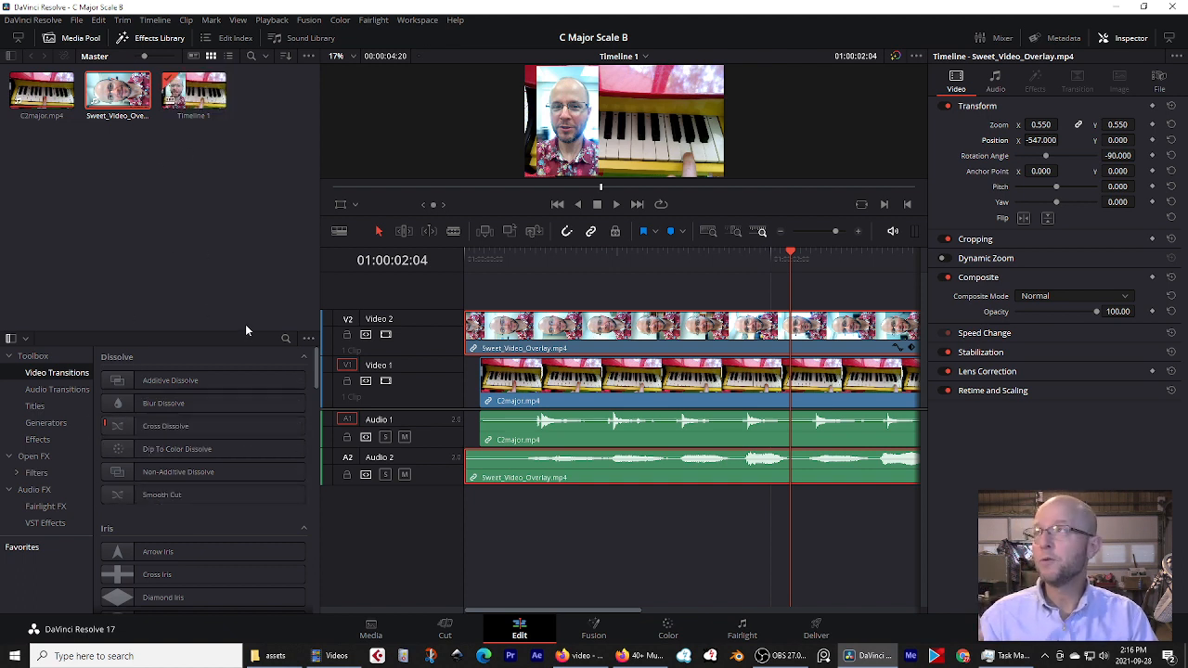
Toggle the Effects Library and Media Pool on and off, leaving both hidden to widen the viewer and timeline.
left_click(167, 39)
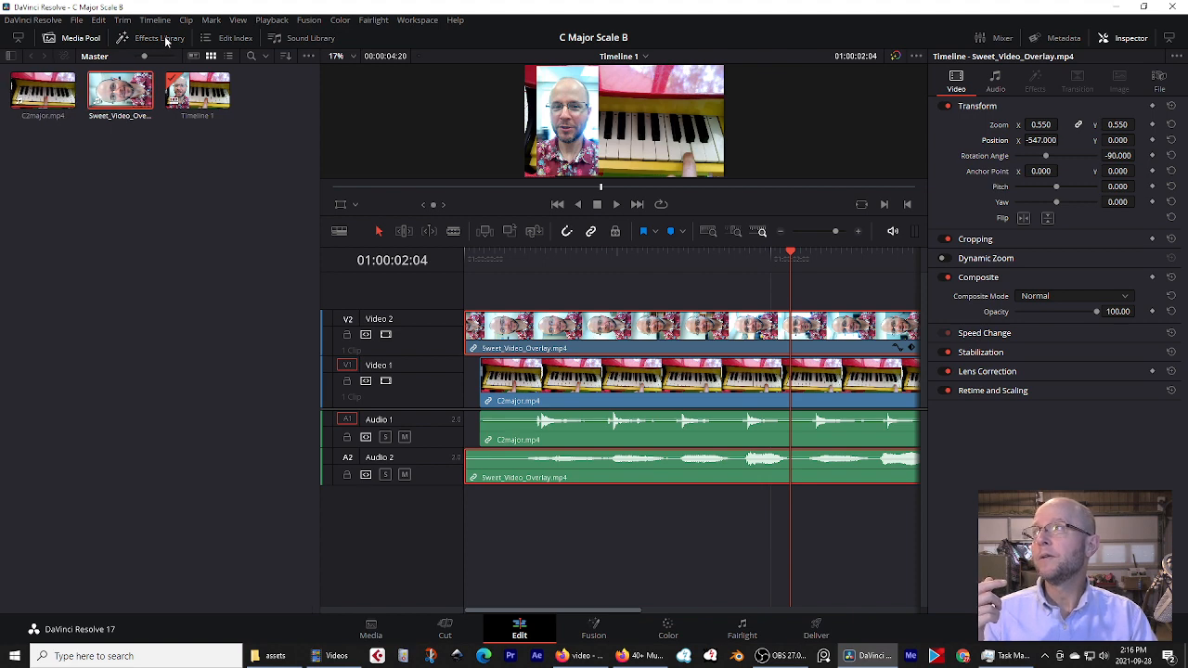
left_click(166, 39)
left_click(72, 39)
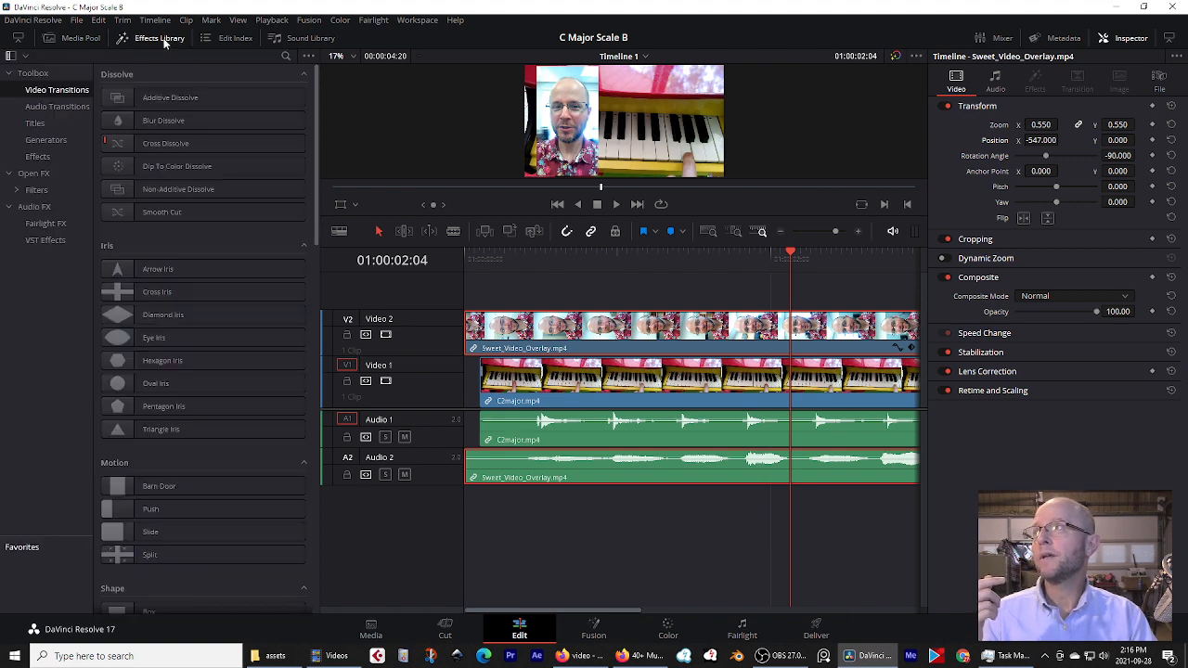
left_click(130, 39)
left_click(83, 42)
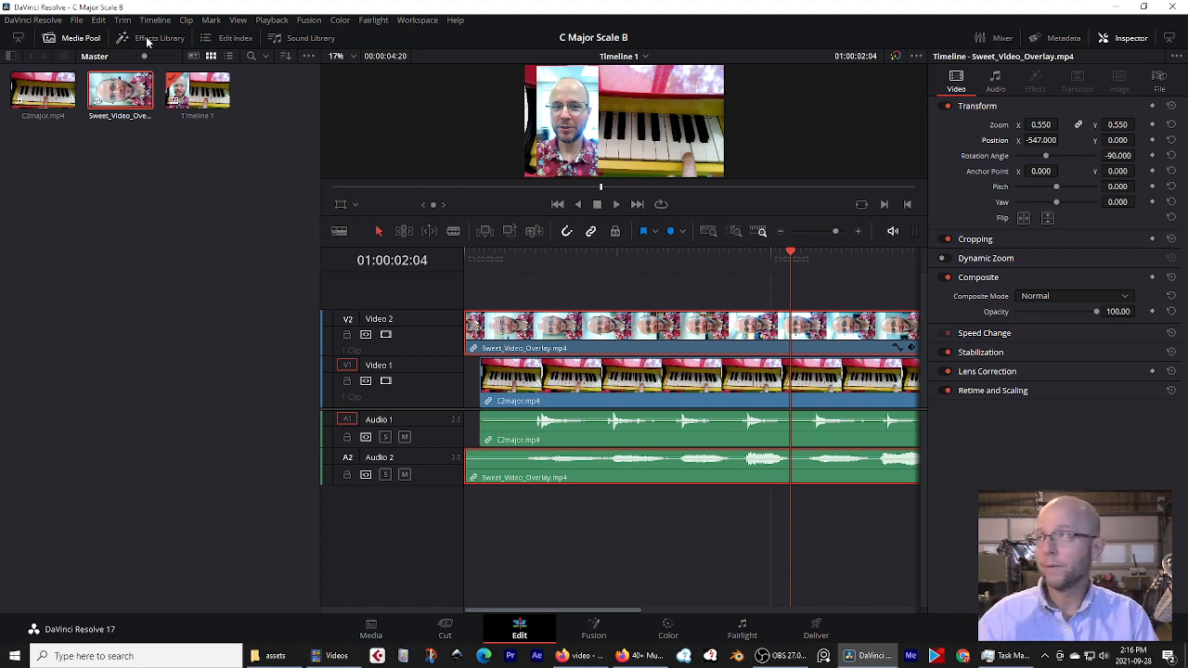
left_click(85, 38)
left_click(156, 38)
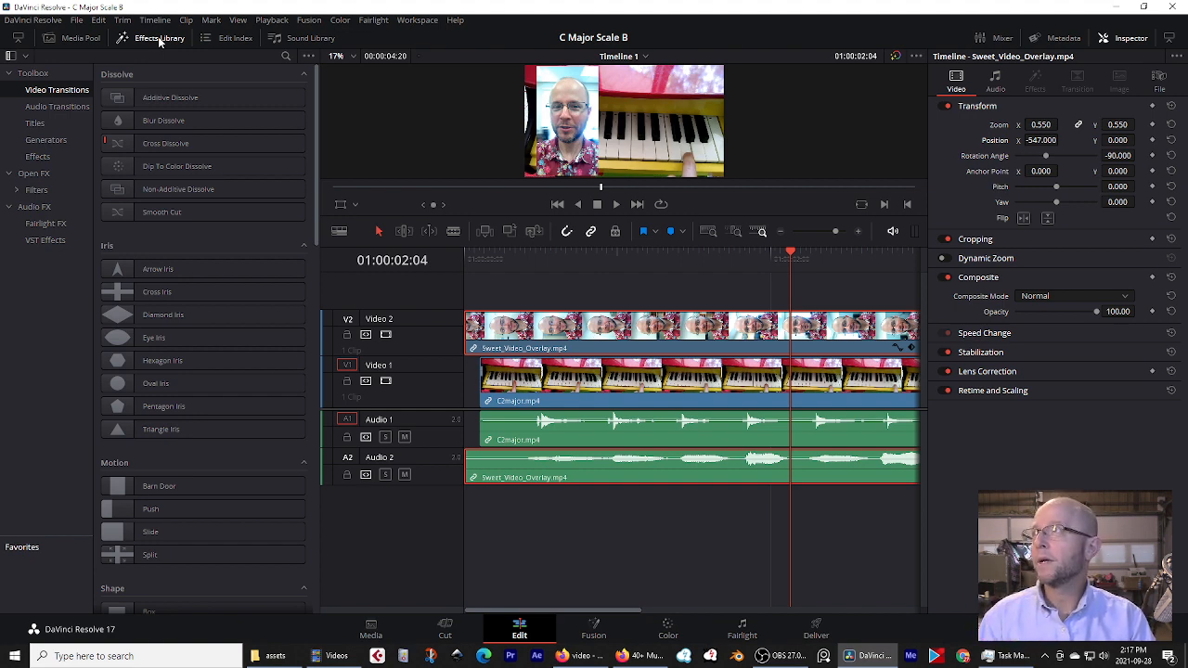
left_click(157, 37)
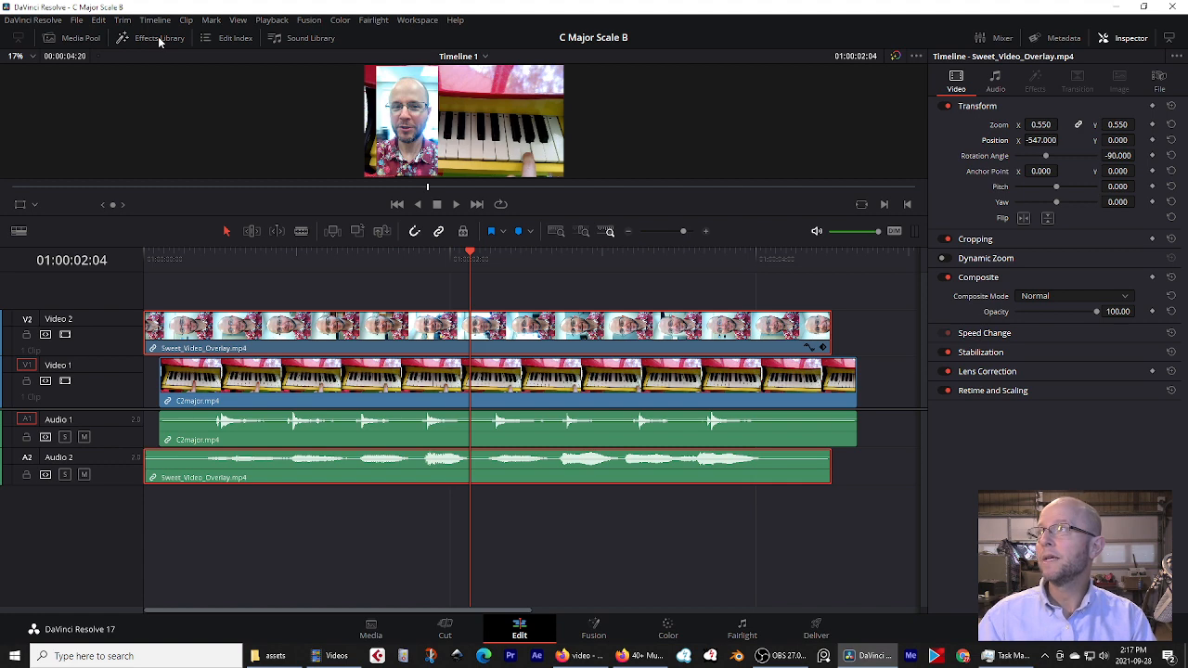
Show the Effects Library and Media Pool once more and hide both again.
left_click(159, 38)
left_click(83, 38)
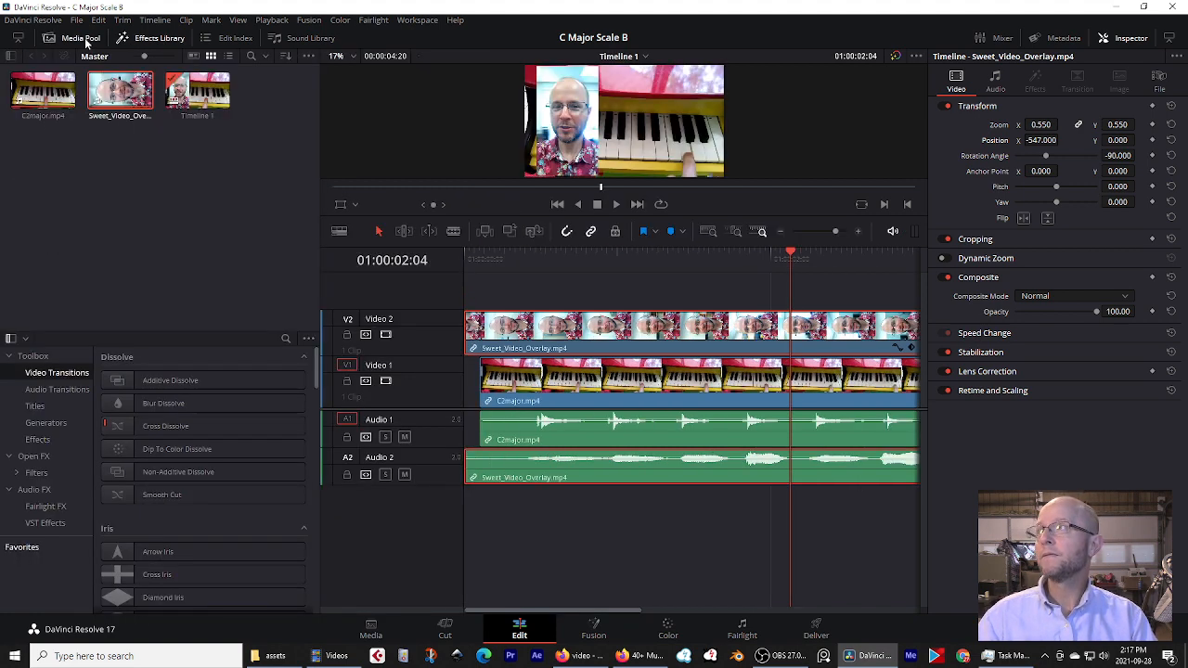
left_click(83, 39)
left_click(139, 40)
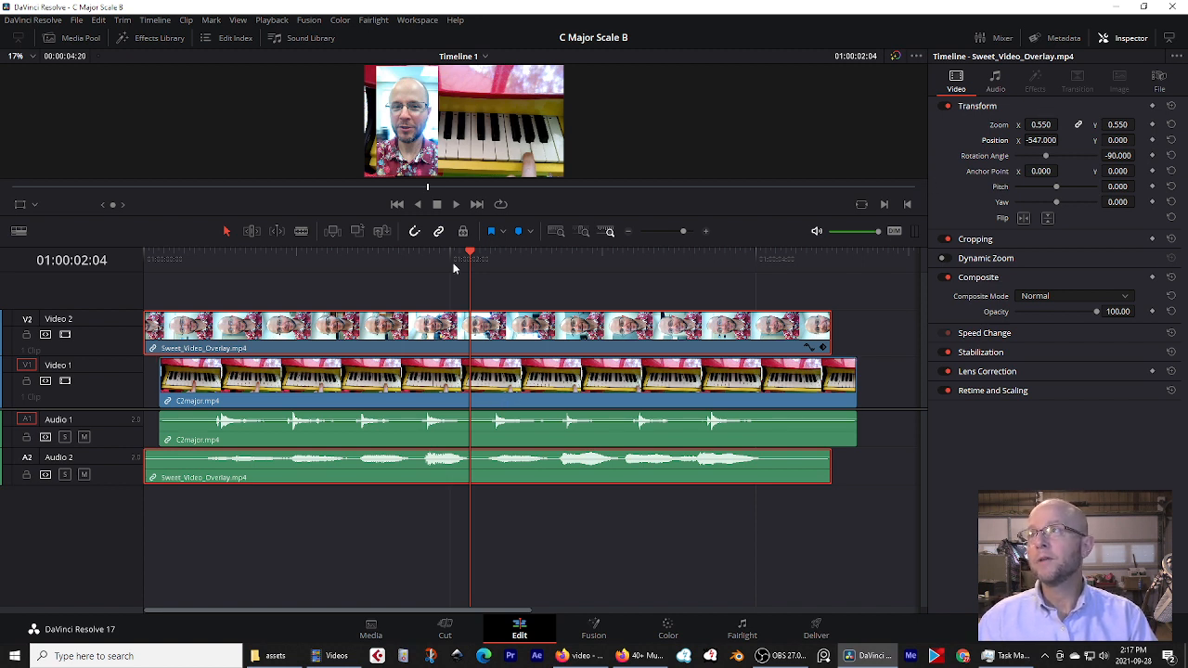
Hide the Inspector and resize the area above the timeline for a moderately larger preview with all audio tracks in view.
left_click(450, 185)
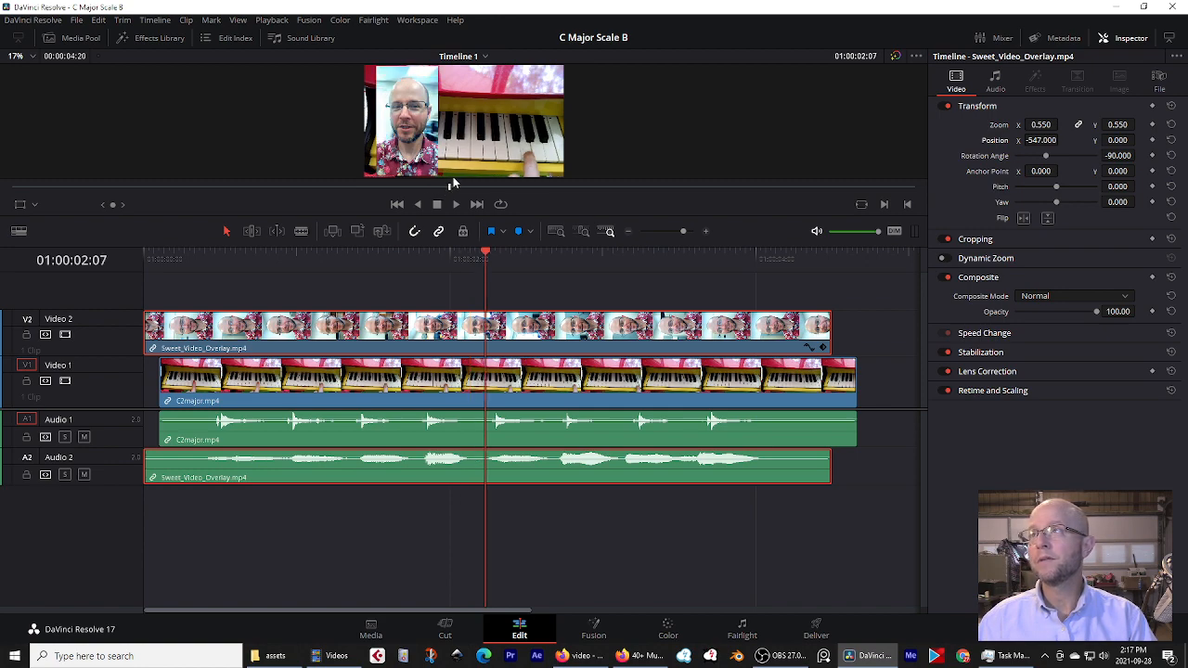
left_click_drag(454, 215, 456, 399)
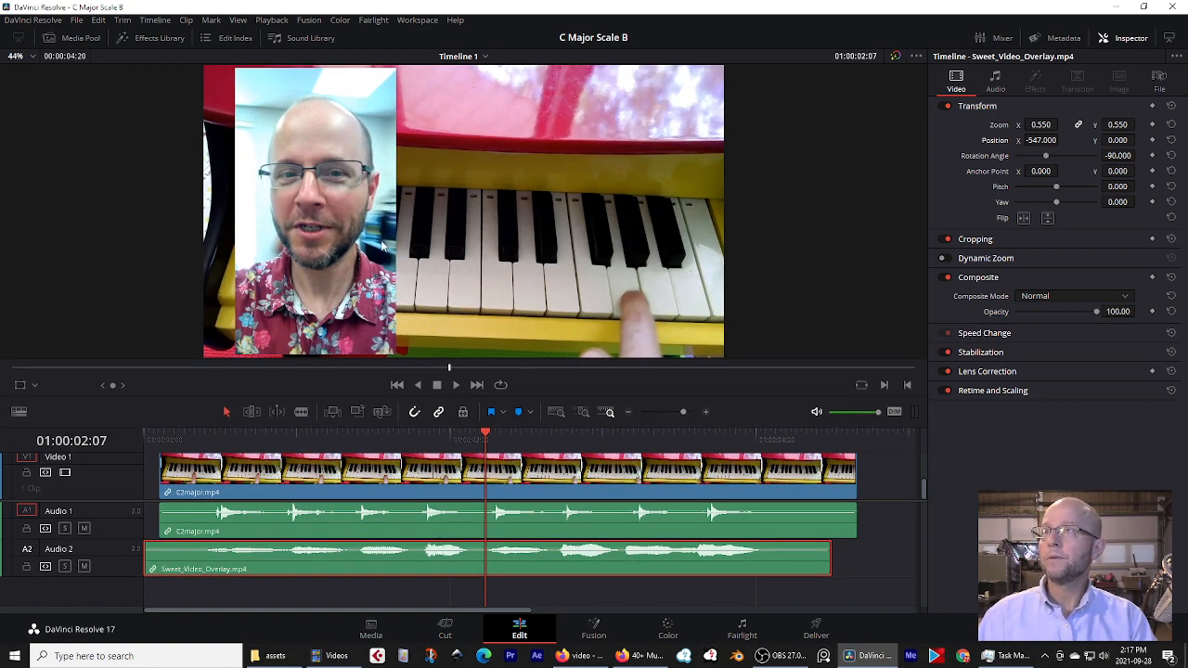
left_click(1123, 42)
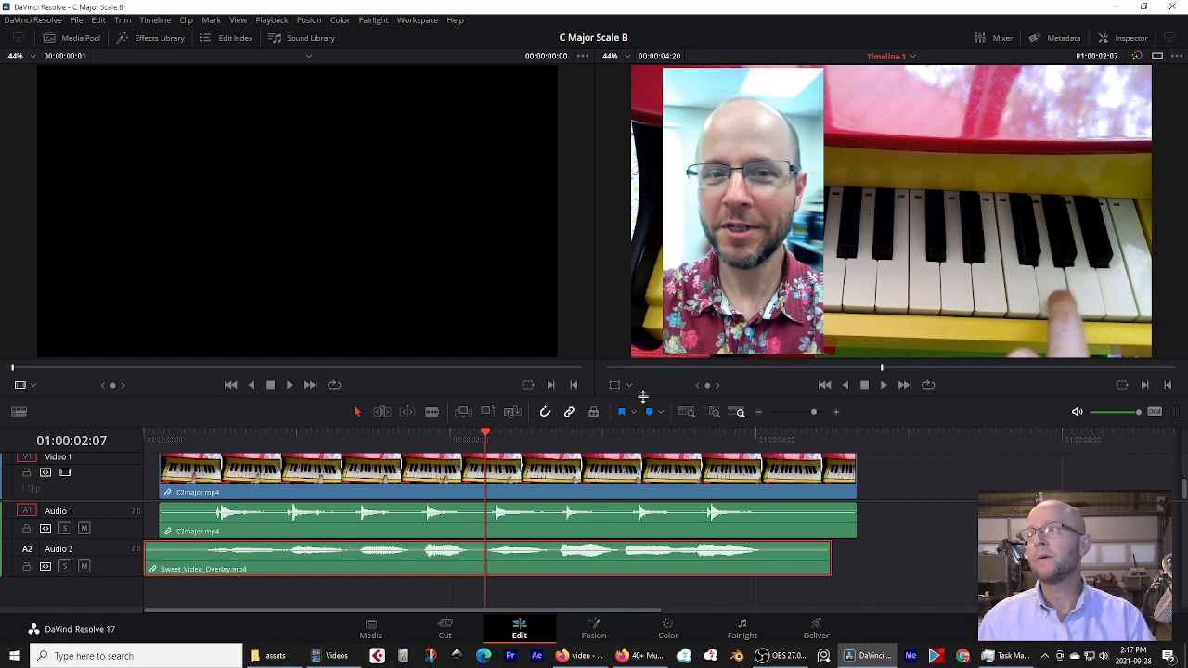
left_click_drag(642, 397, 643, 290)
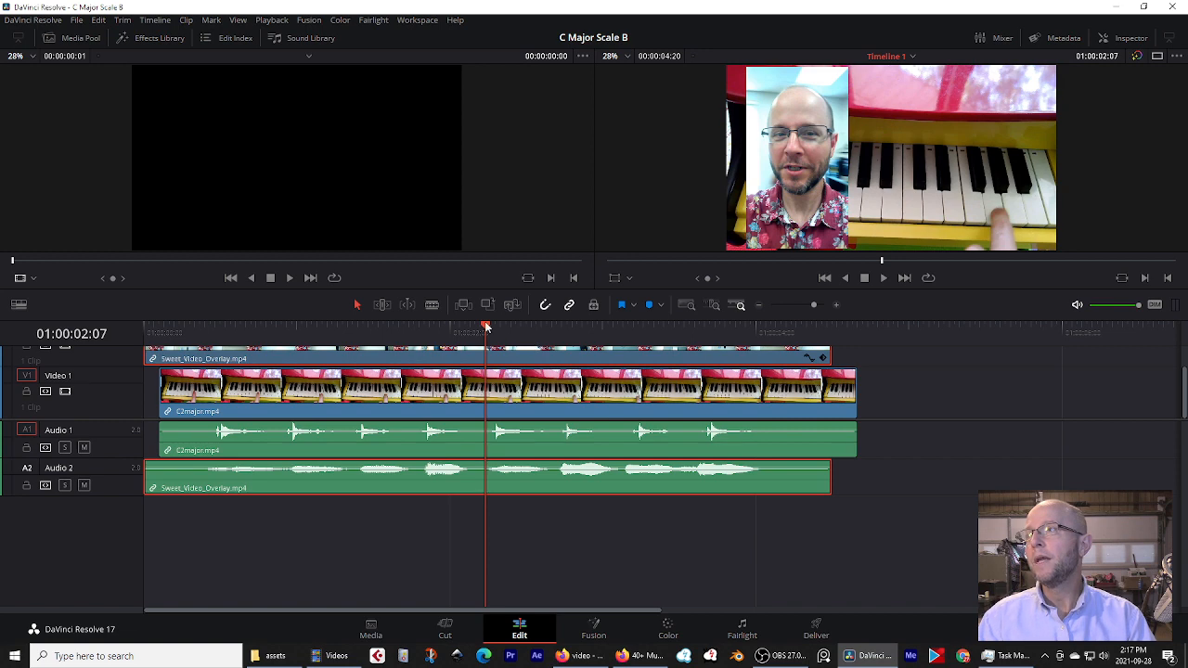
Play the opening of the timeline from its start to find where the first note begins.
left_click_drag(485, 326, 163, 358)
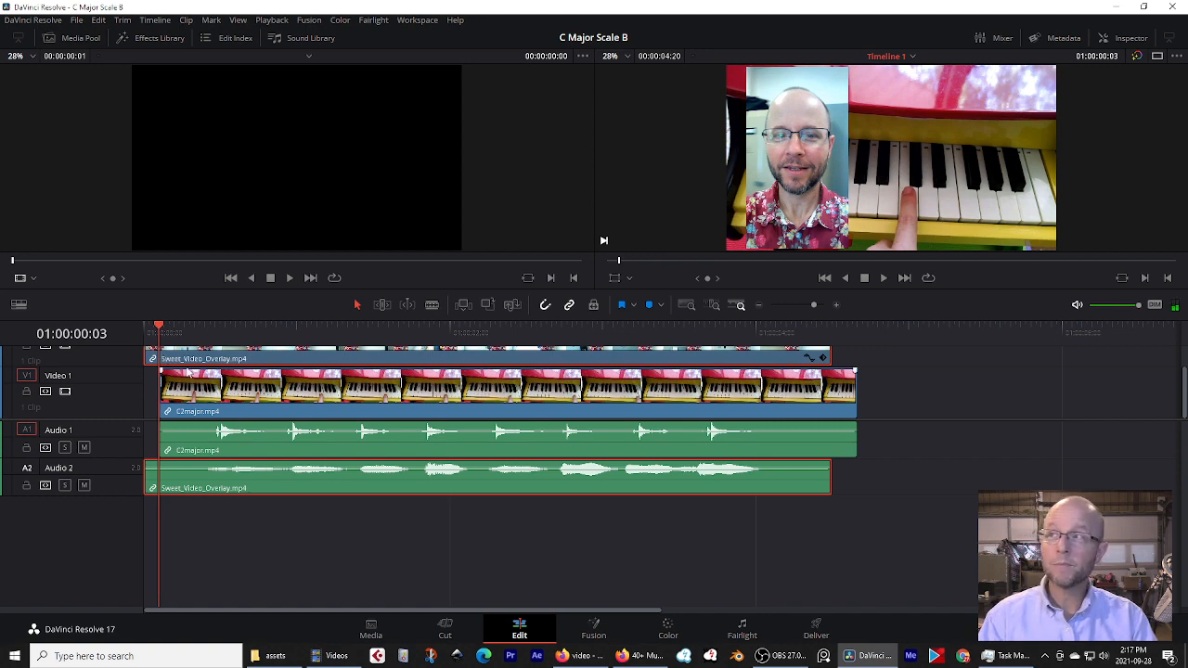
key("space")
key("space")
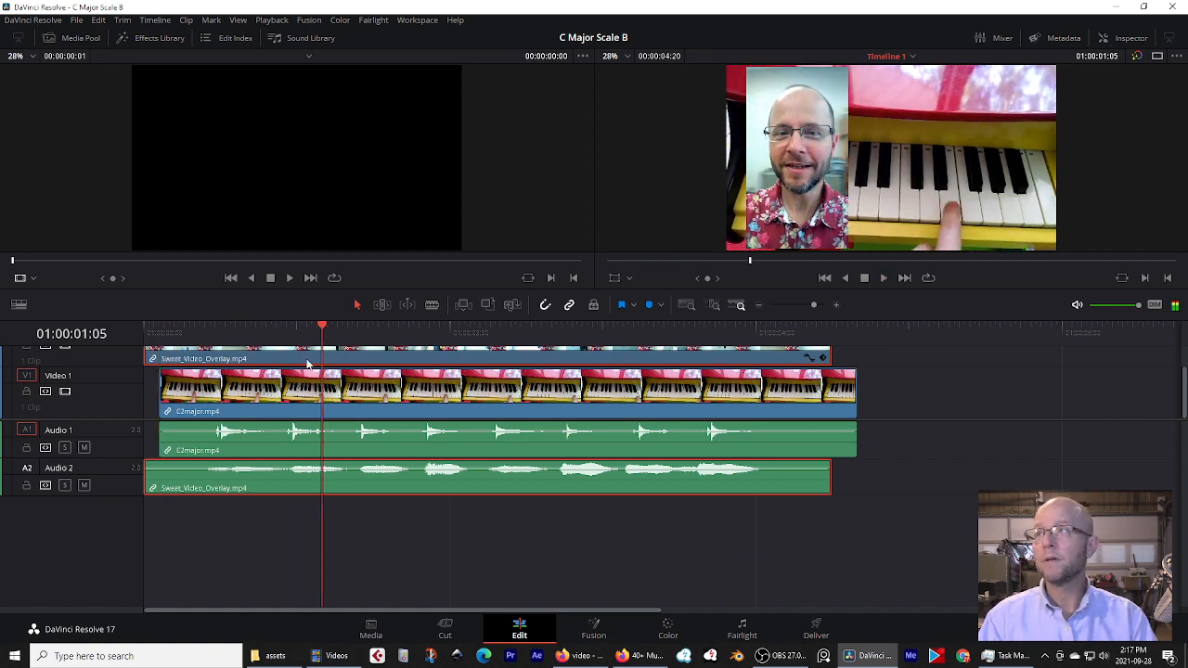
left_click_drag(323, 326, 146, 343)
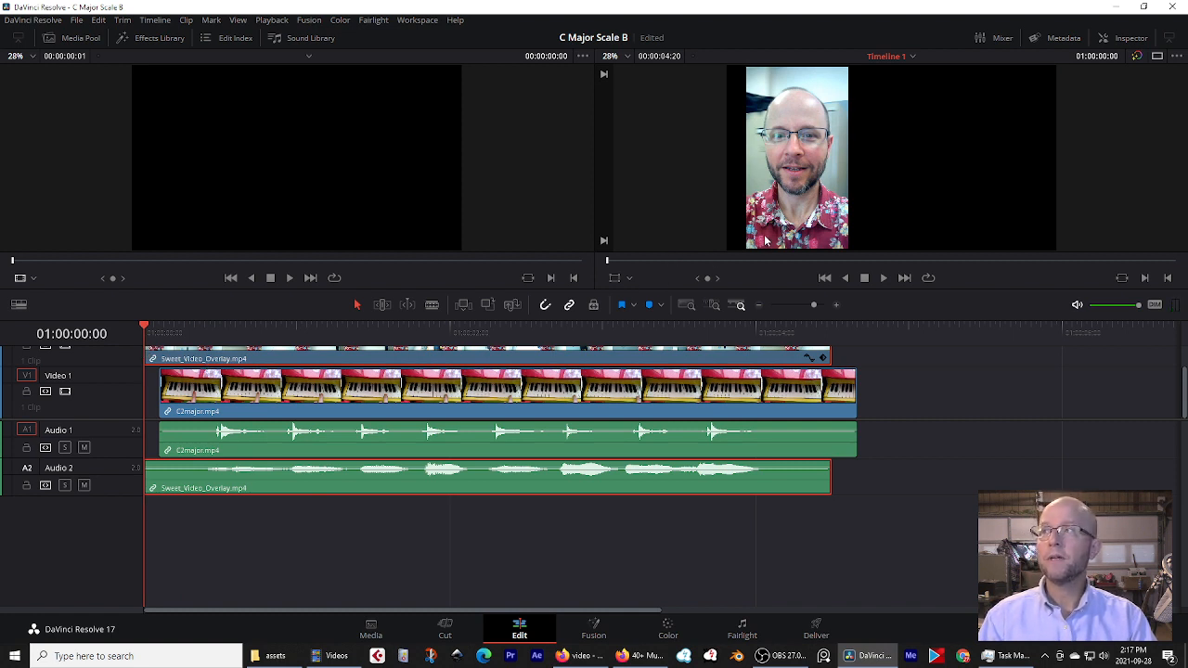
key("space")
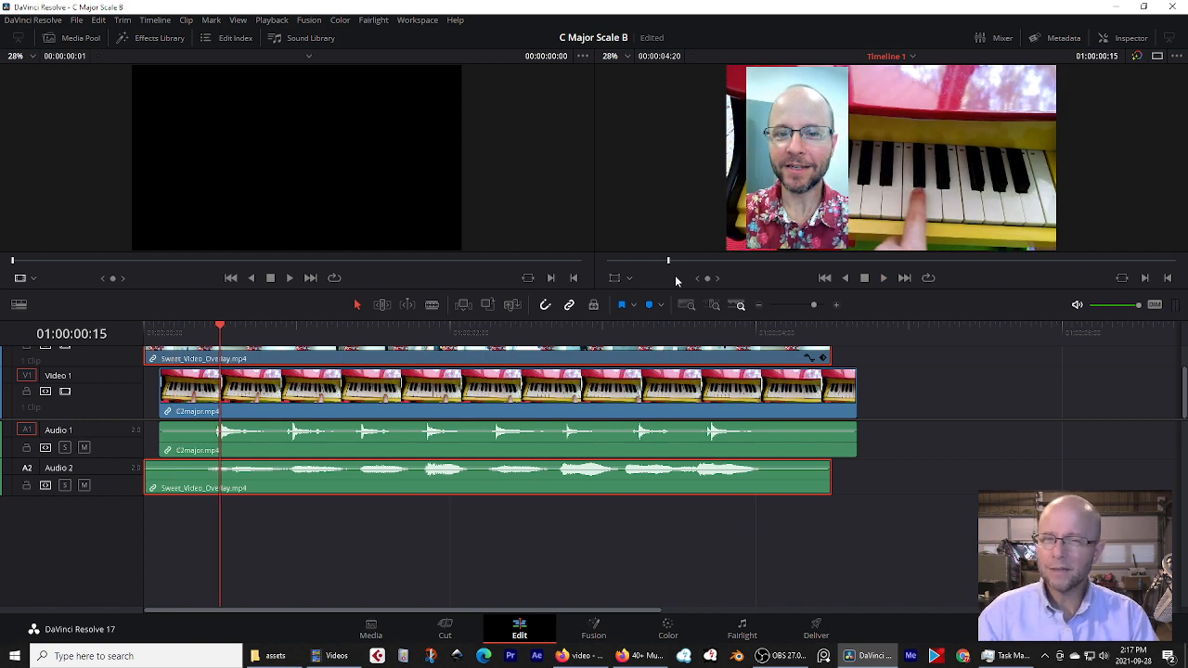
Split both the overlay clip and the piano clip at 01:00:00:10 with the Blade tool, just before the first note.
left_click_drag(222, 327, 196, 339)
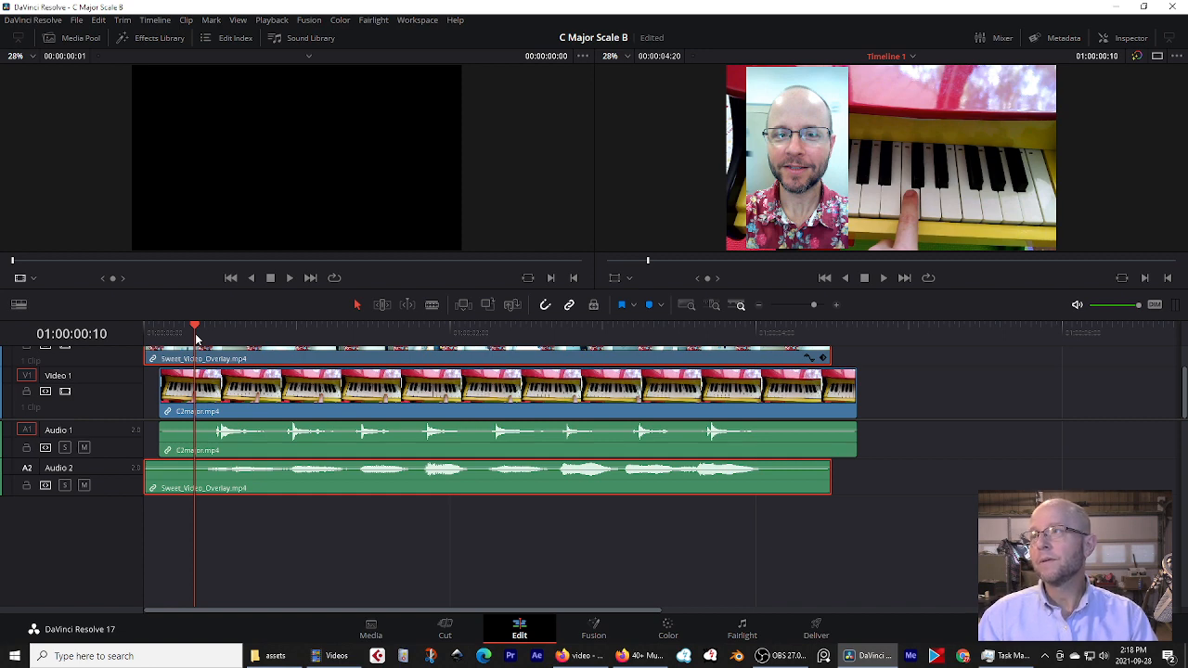
left_click(432, 305)
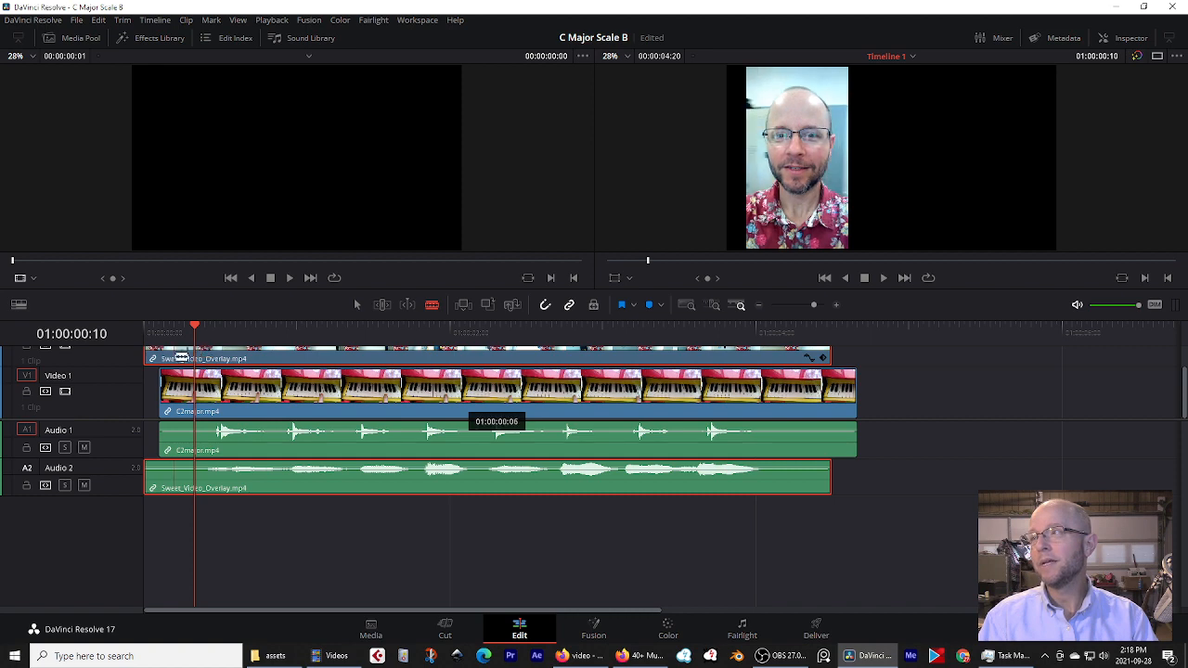
left_click(200, 358)
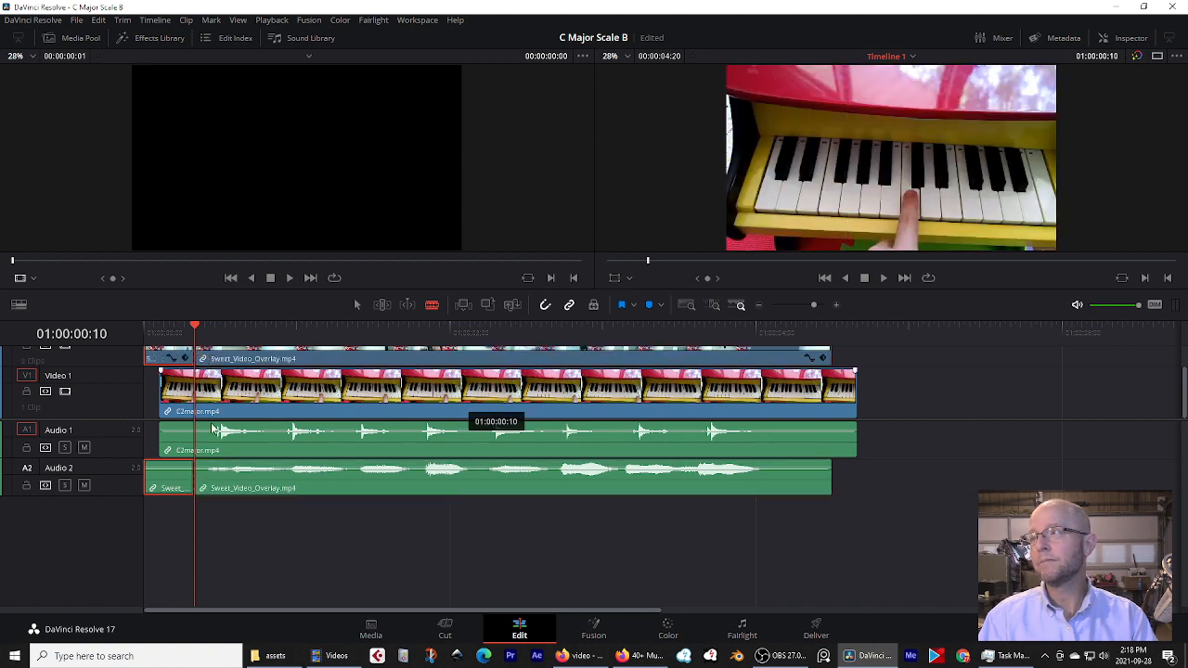
left_click(200, 392)
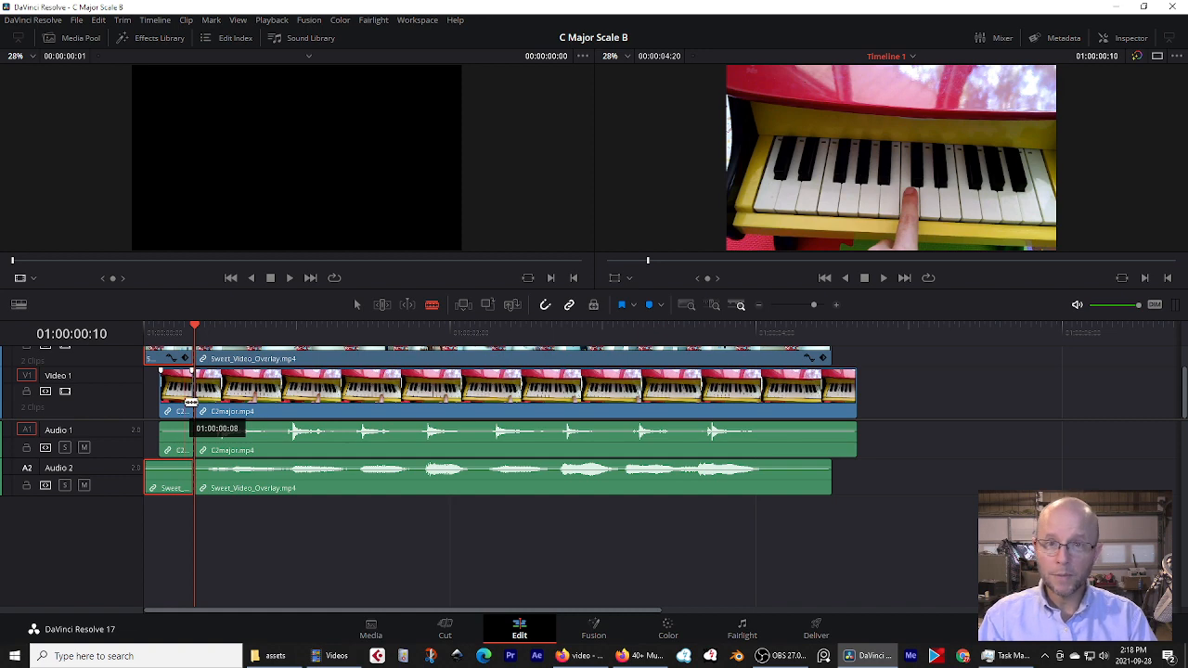
Play the timeline from the start and step back frame by frame through the opening cuts.
key("Home")
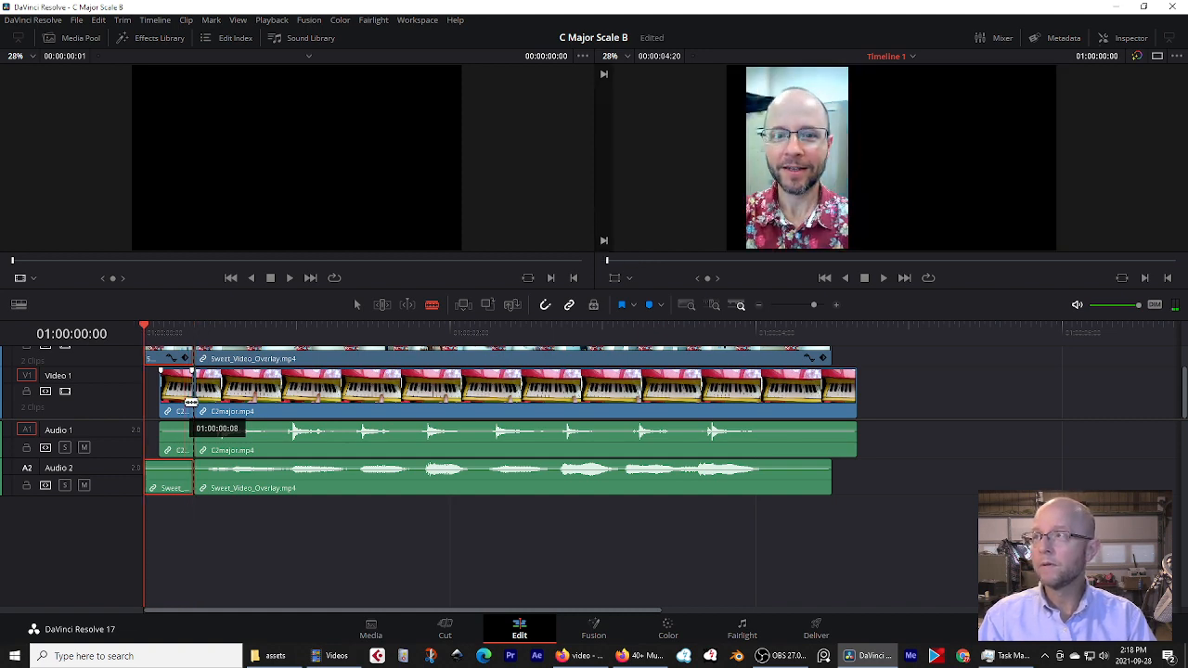
key("space")
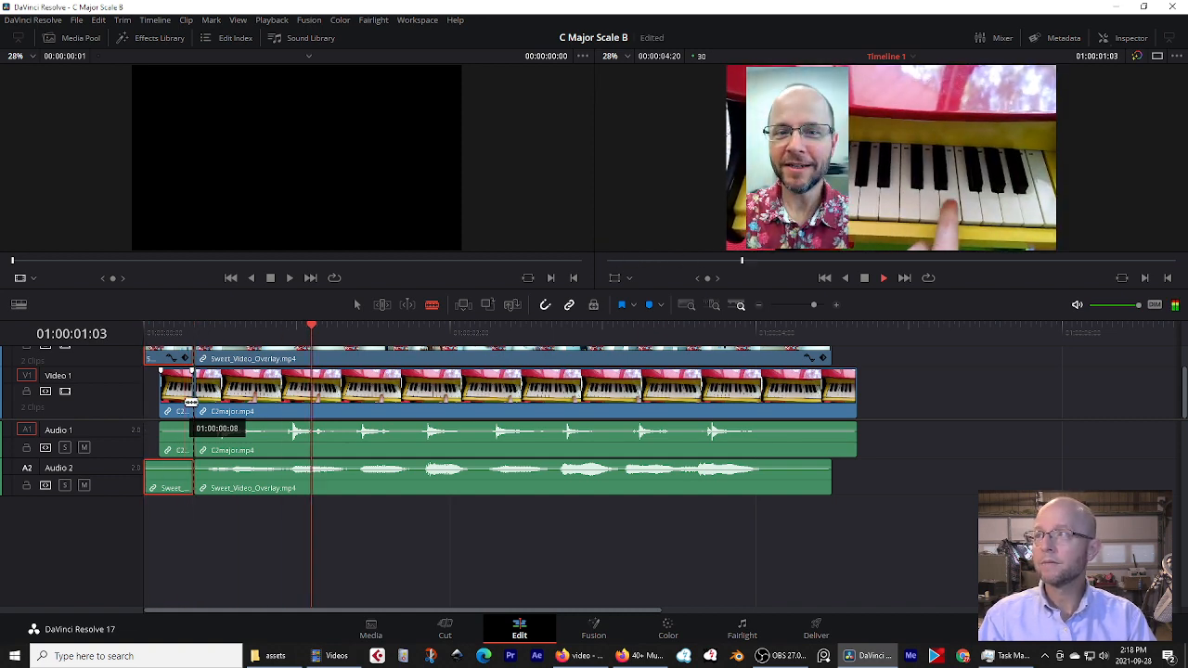
key("Left")
key("Left")
key("Left")
key("Left")
key("Left")
key("Left")
key("Left")
key("Left")
key("Left")
key("Left")
key("Left")
key("Left")
key("Left")
key("Left")
key("Left")
key("Left")
key("Left")
key("Left")
key("Left")
key("Left")
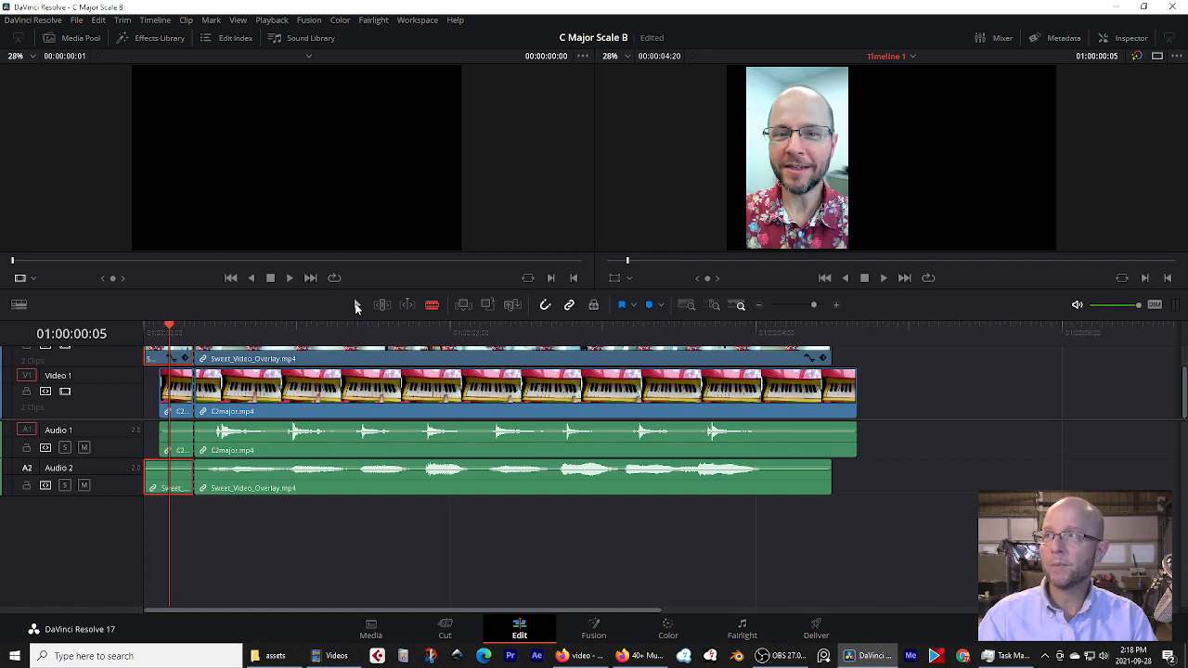
Ripple-delete the short opening segments of both clips on all tracks and play the timeline through to its end.
left_click(357, 306)
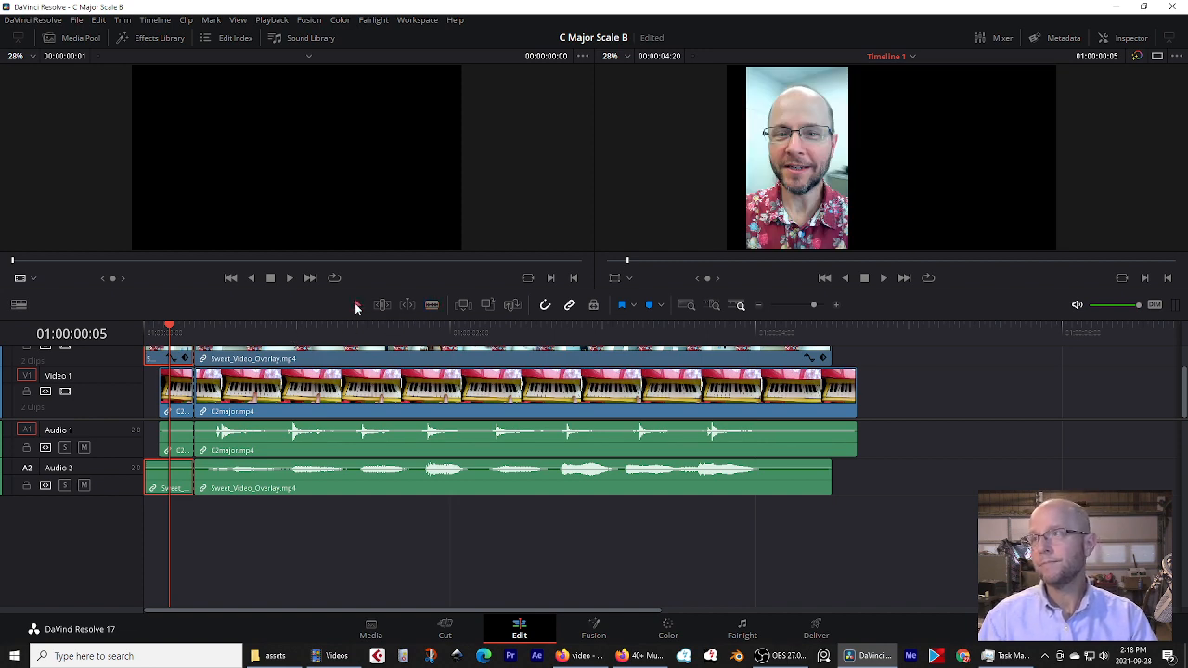
left_click_drag(184, 513, 167, 352)
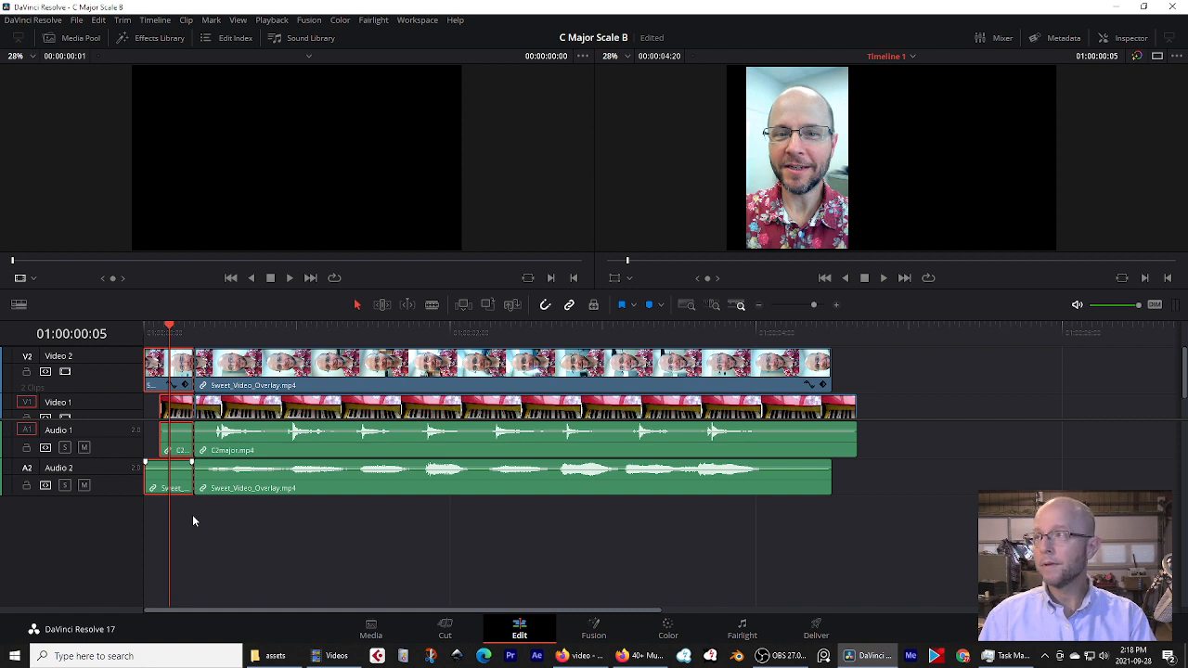
key("Delete")
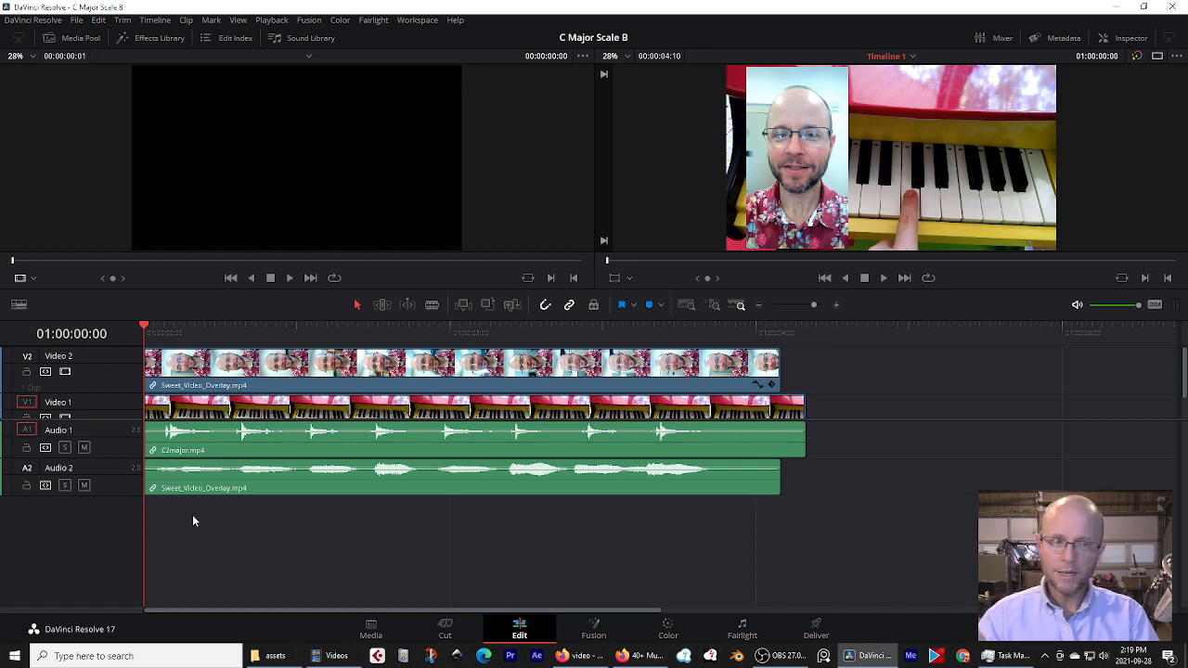
key("space")
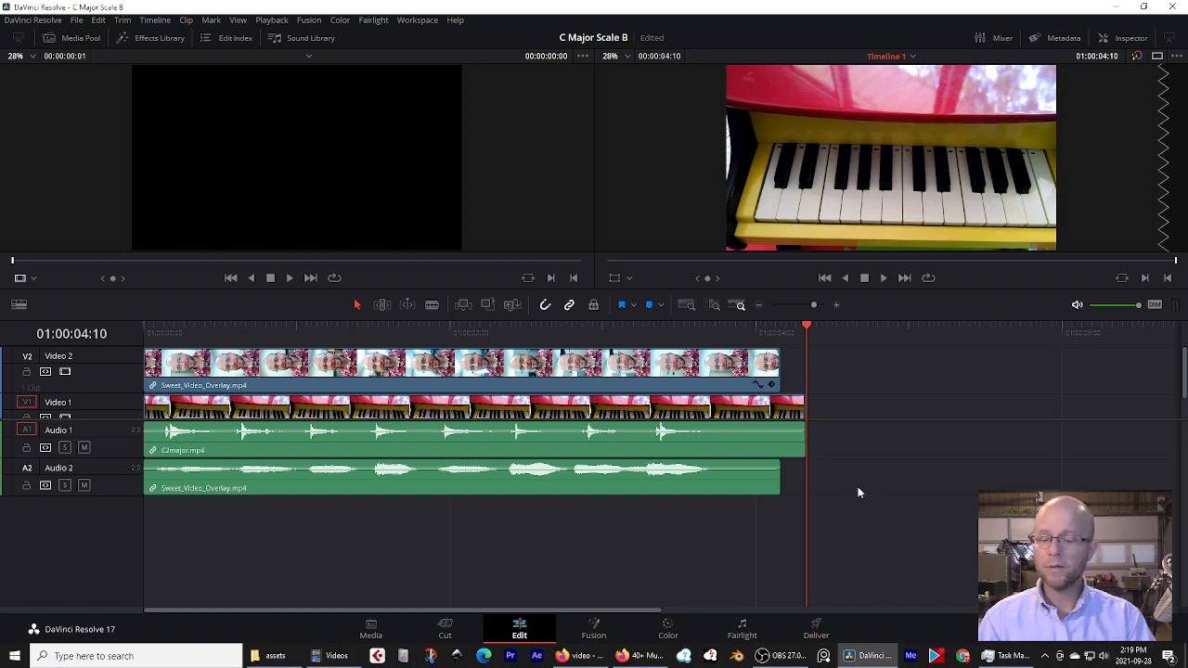
Try splitting the piano clip near its end, both with and without its linked video, undoing each cut.
key("b")
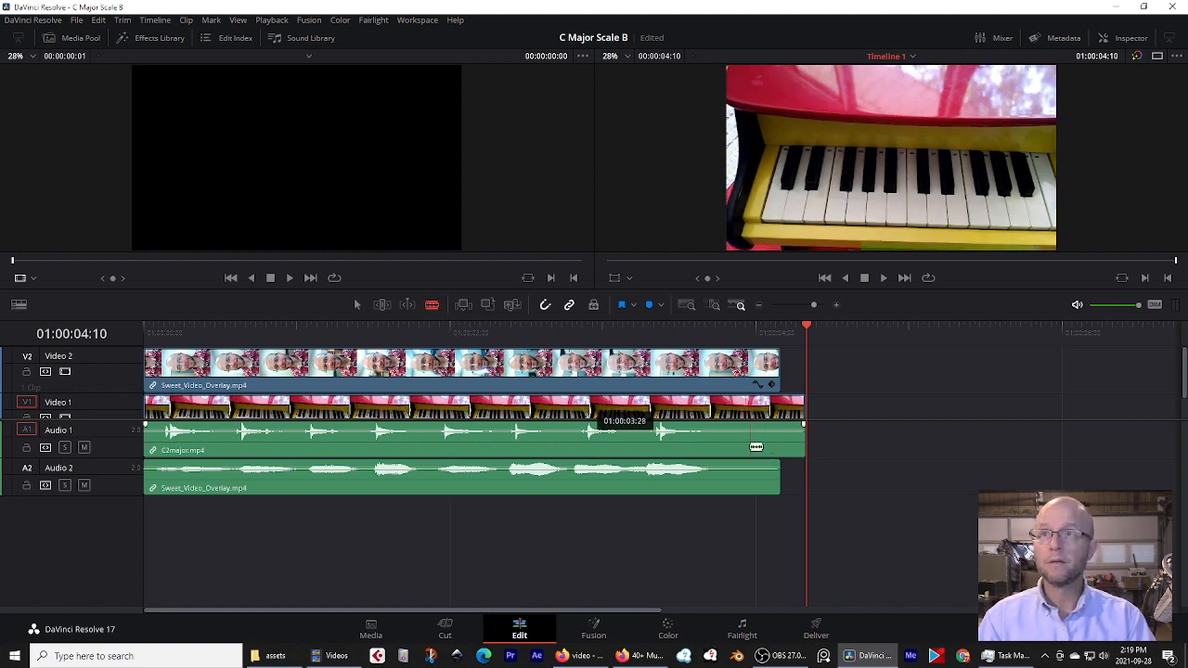
left_click(749, 446)
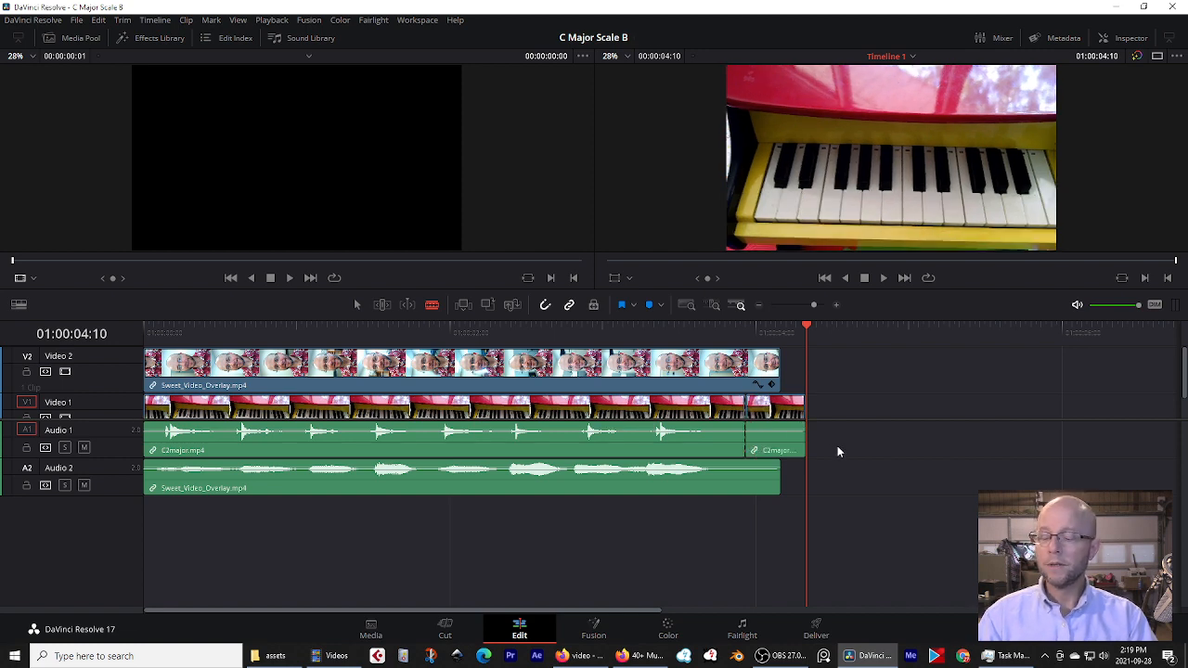
key("ctrl+z")
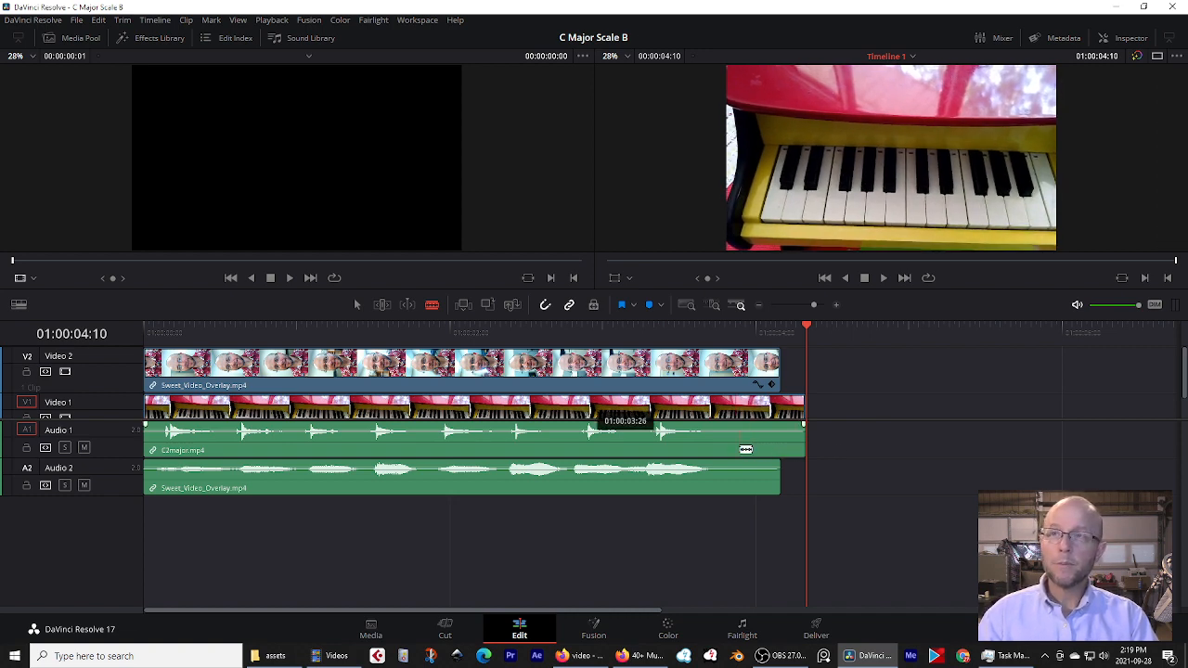
left_click(745, 449)
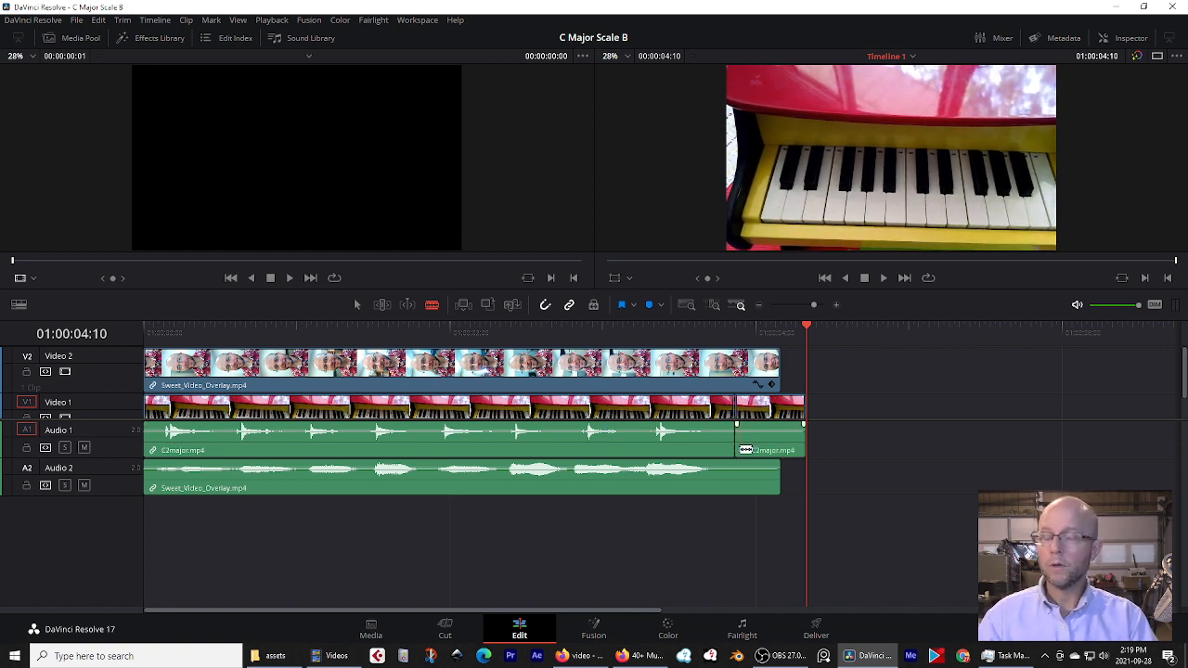
key("ctrl+z")
left_click(744, 449, "alt")
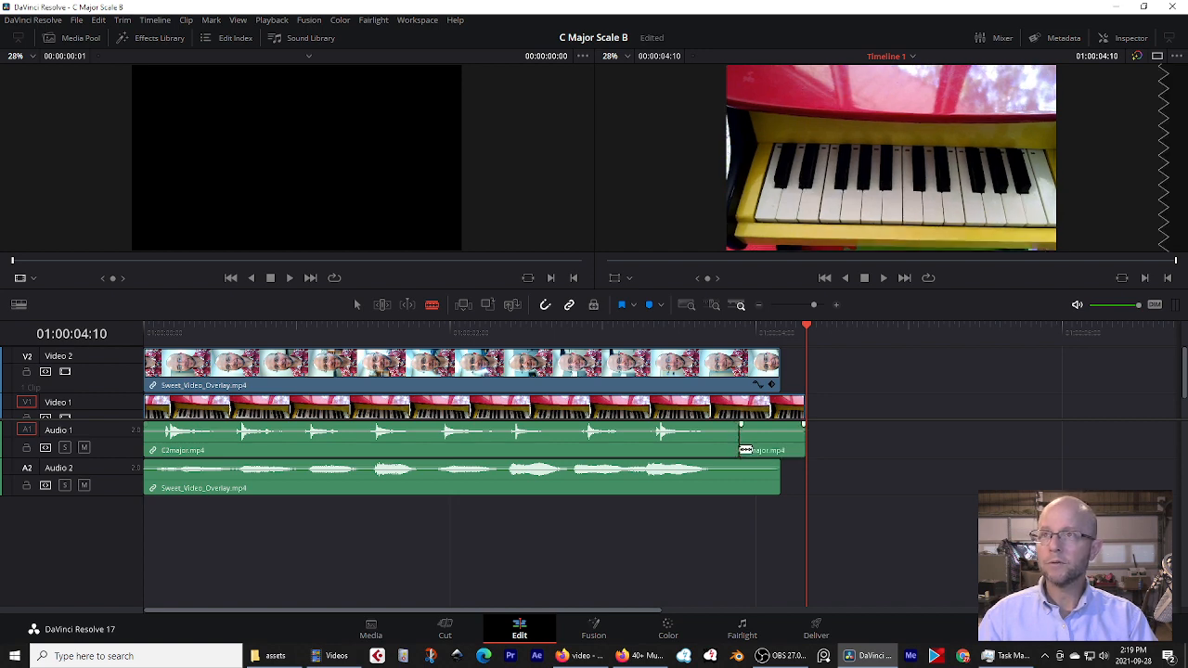
key("ctrl+z")
left_click(745, 449)
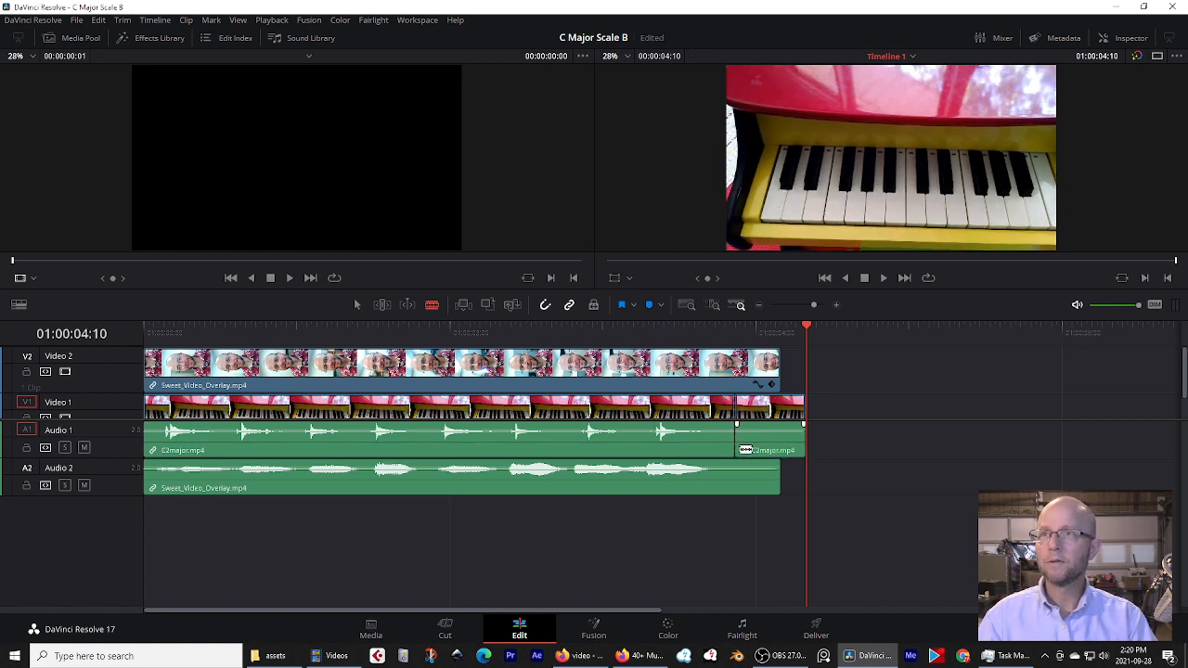
key("ctrl+z")
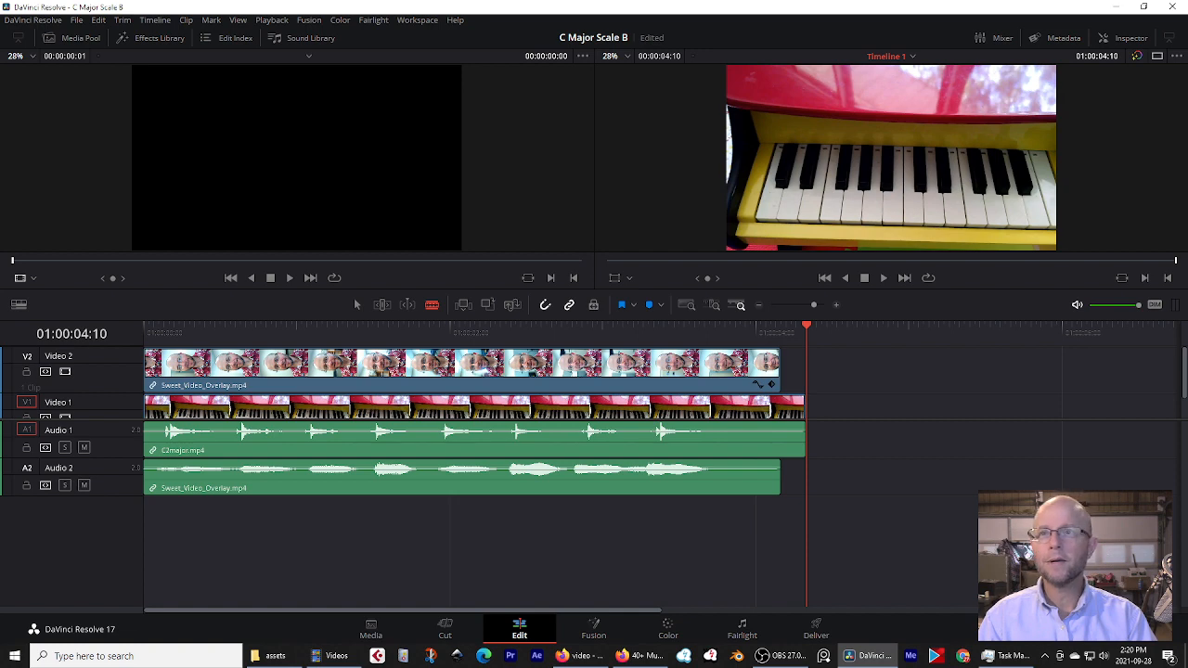
Save the project and split both the overlay clip and the piano clip at 01:00:03:25, after the last note.
key("ctrl+s")
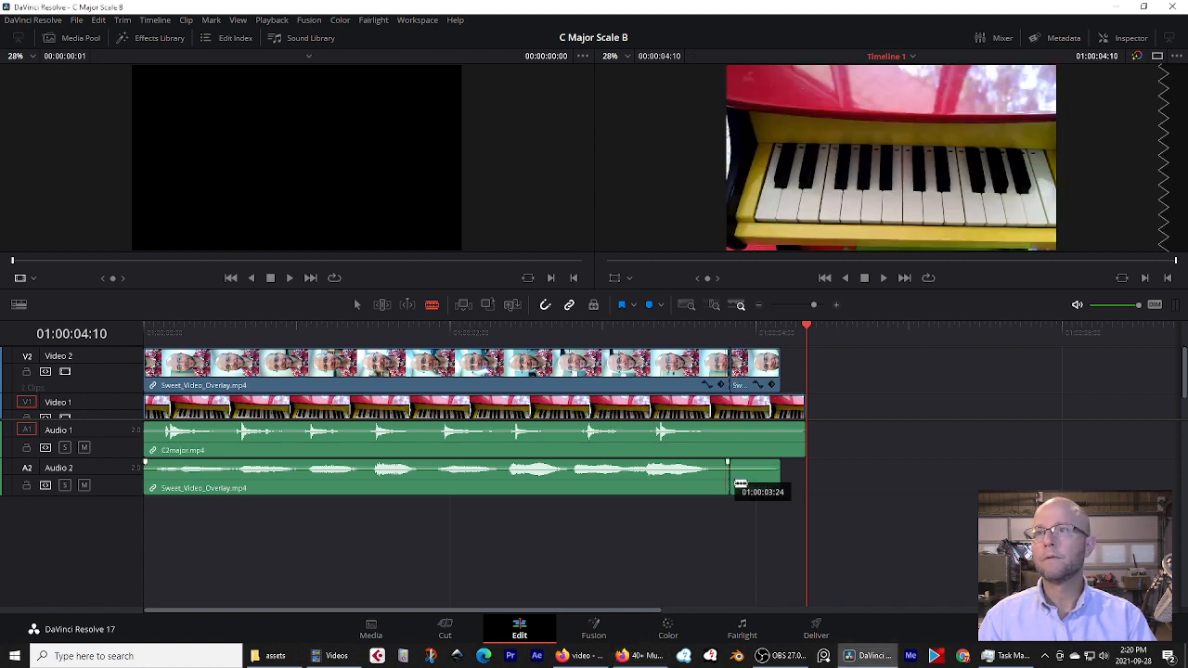
left_click(730, 478)
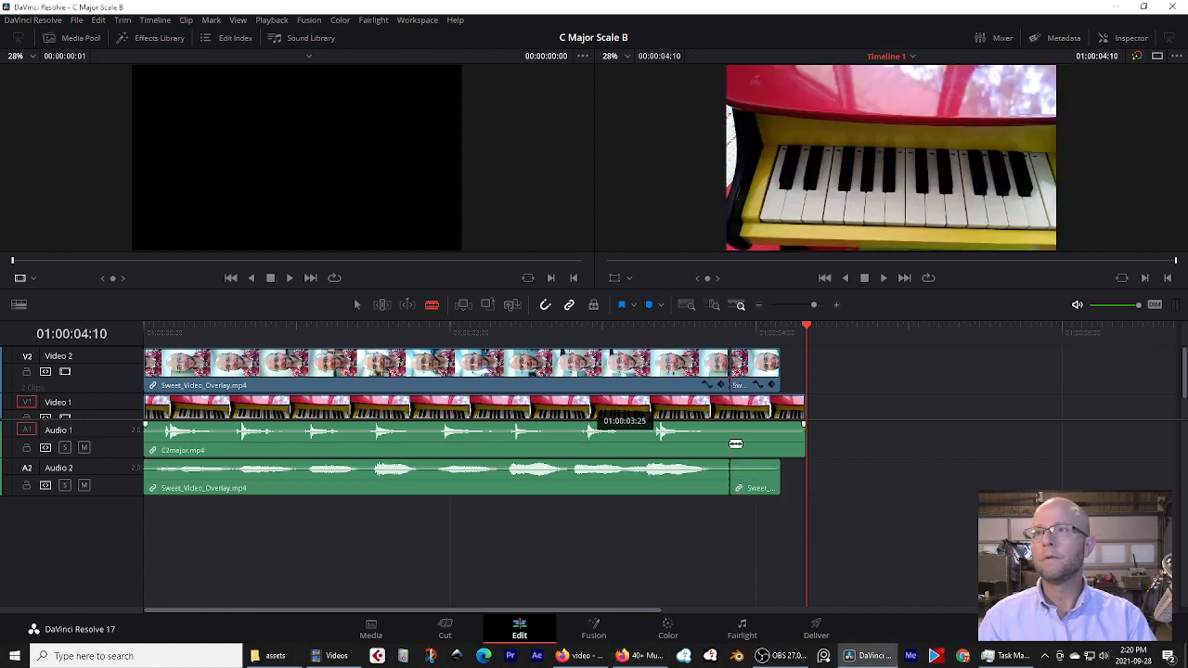
left_click(731, 441)
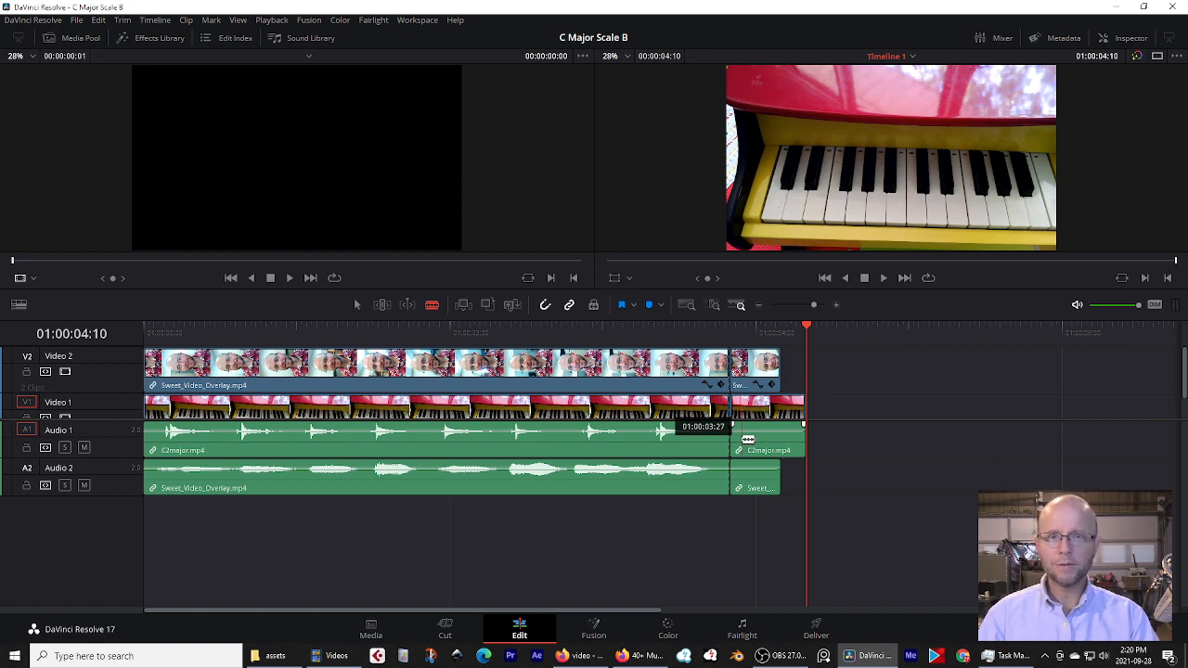
mouse_move(748, 439)
left_mouse_down()
mouse_move(769, 450)
mouse_move(692, 448)
mouse_move(736, 443)
left_mouse_up()
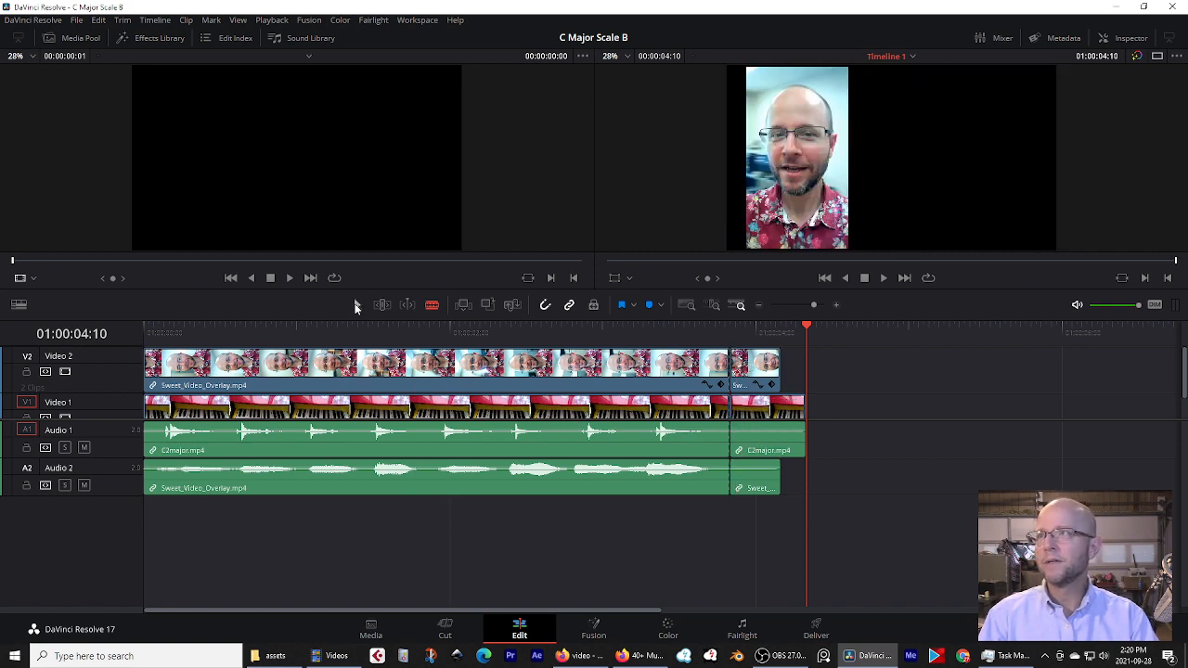
Delete the leftover end segments of both clips on all tracks so video and audio end together.
left_click(355, 306)
left_click_drag(785, 514, 751, 372)
key("Delete")
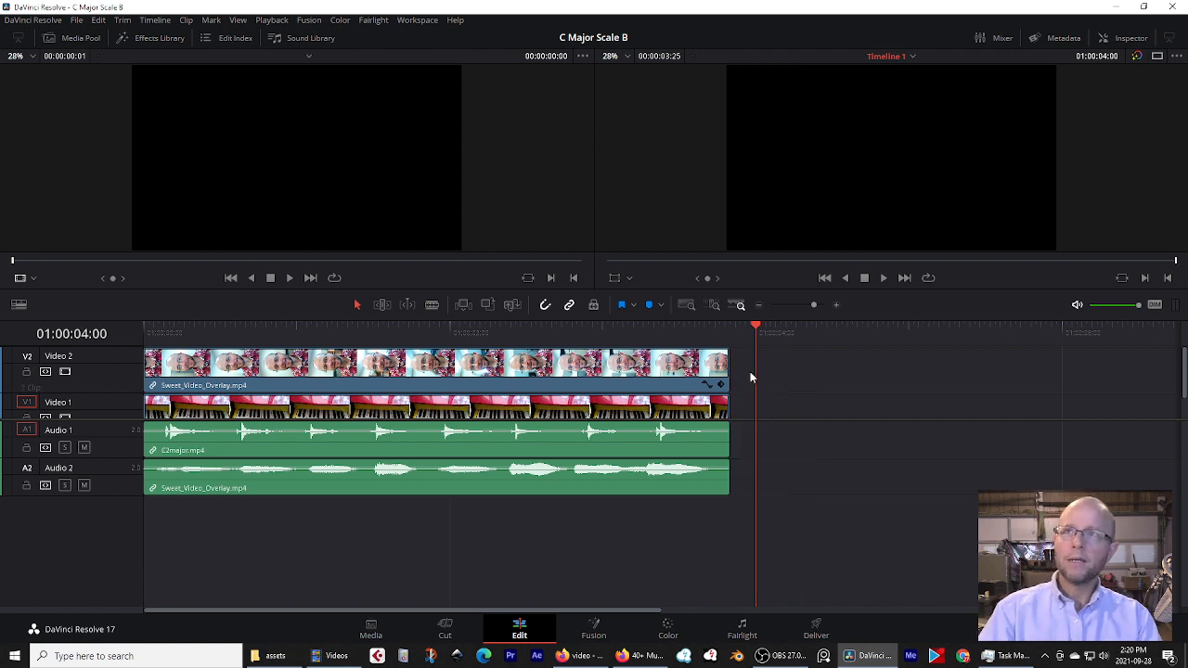
Check the new end point of the timeline and play the trimmed edit from the start.
key("Up")
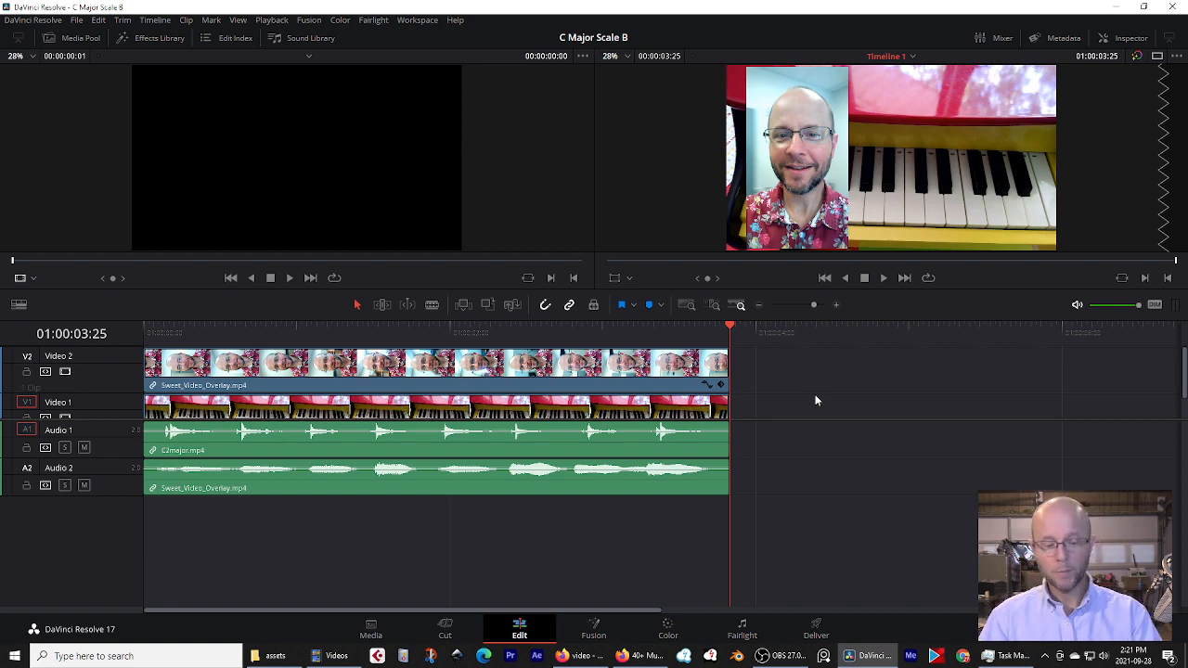
key("Home")
key("space")
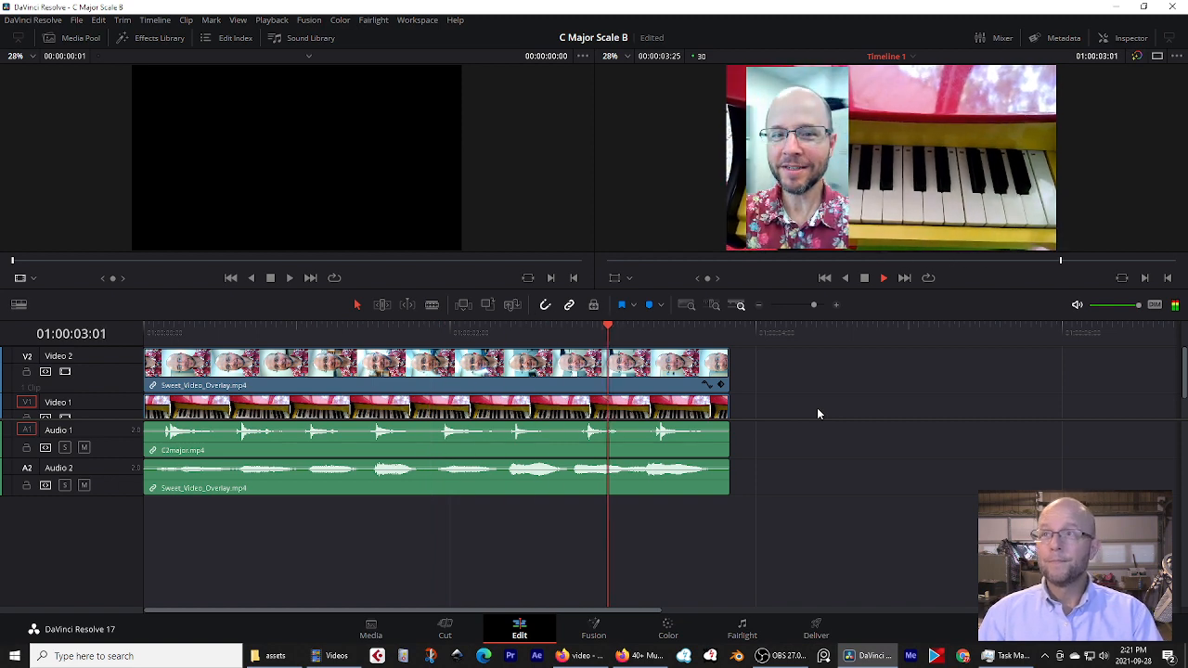
Stop the playback, switch to Trim Edit mode, and replay the edit from near its start through to the end.
key("space")
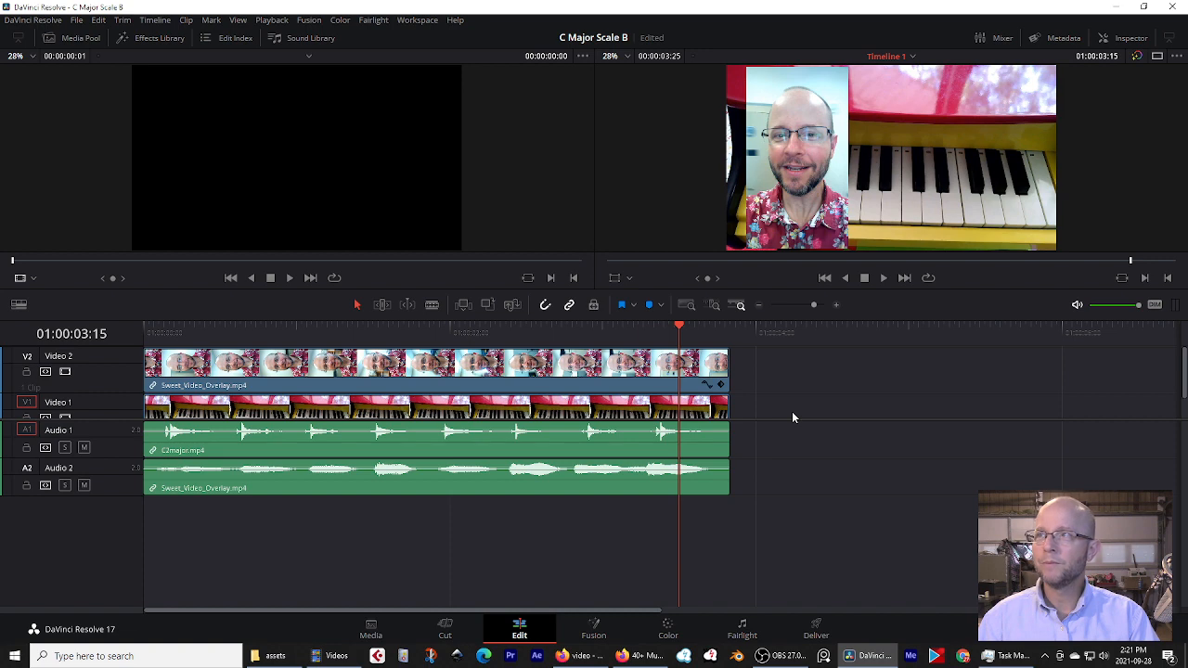
left_click(383, 307)
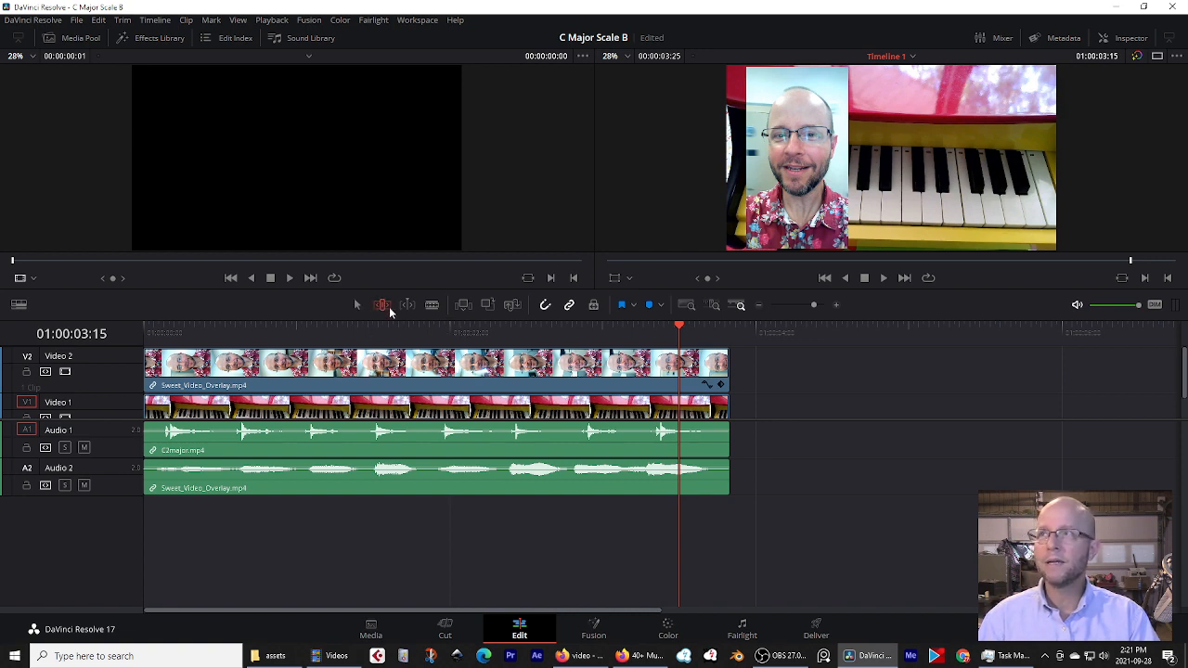
left_click(235, 333)
key("space")
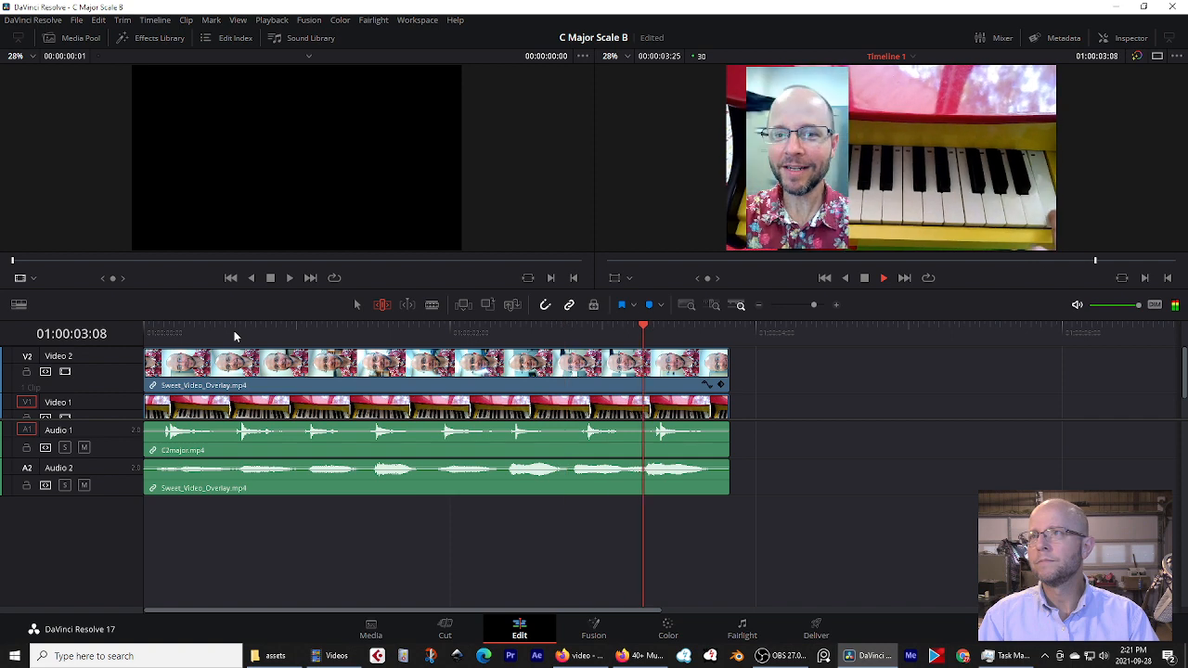
left_click(179, 333)
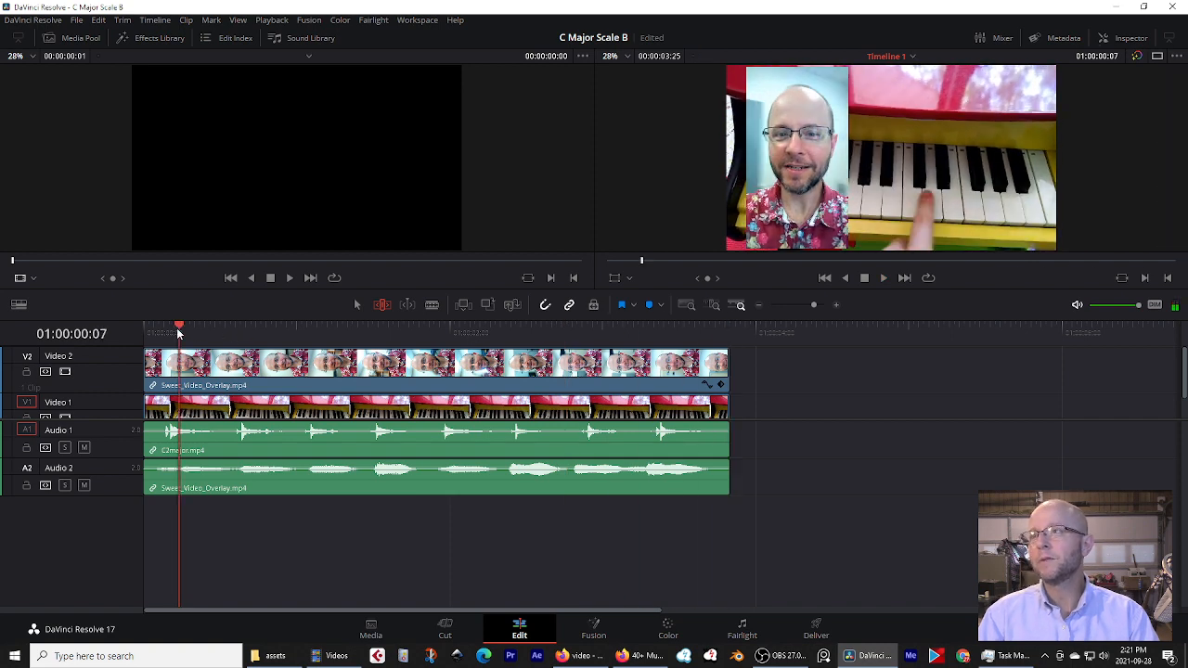
key("space")
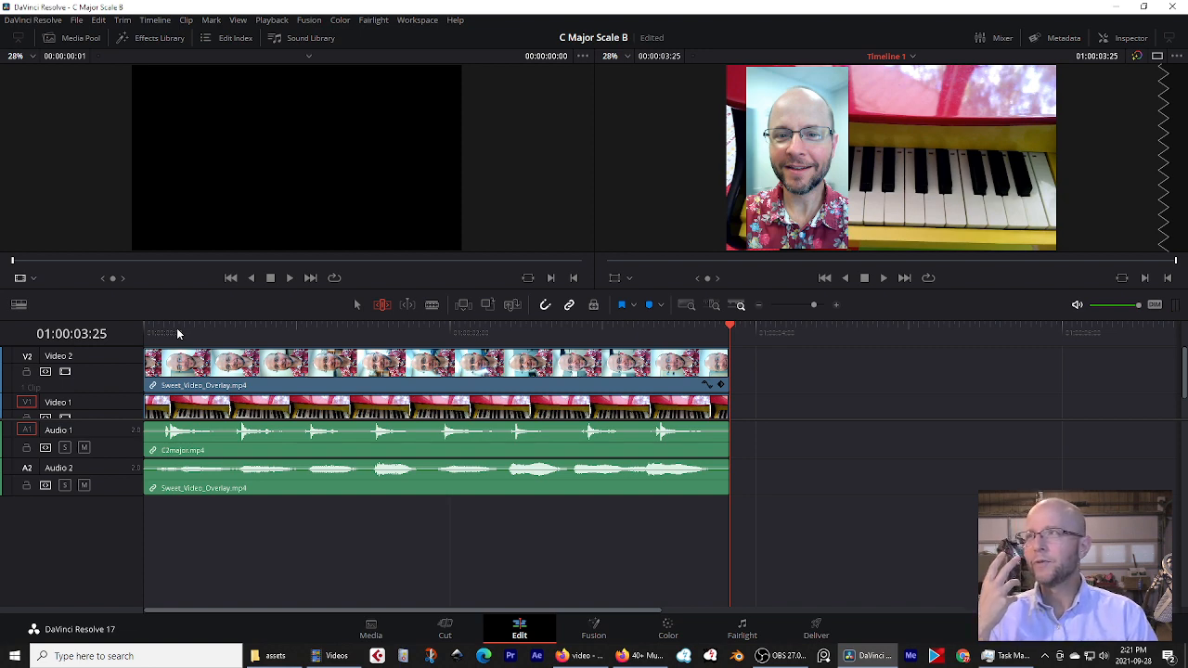
Turn on Dynamic Trim mode and try playing the edit from 01:00:00:22 and from the start.
left_click(407, 305)
left_click(259, 341)
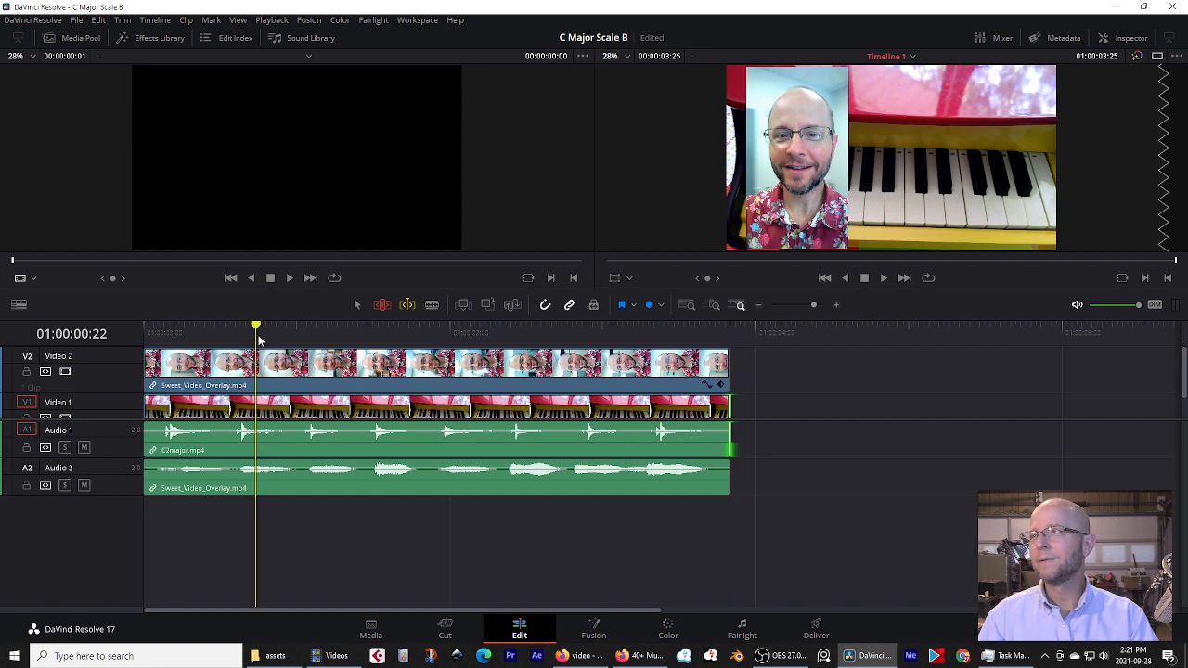
key("space")
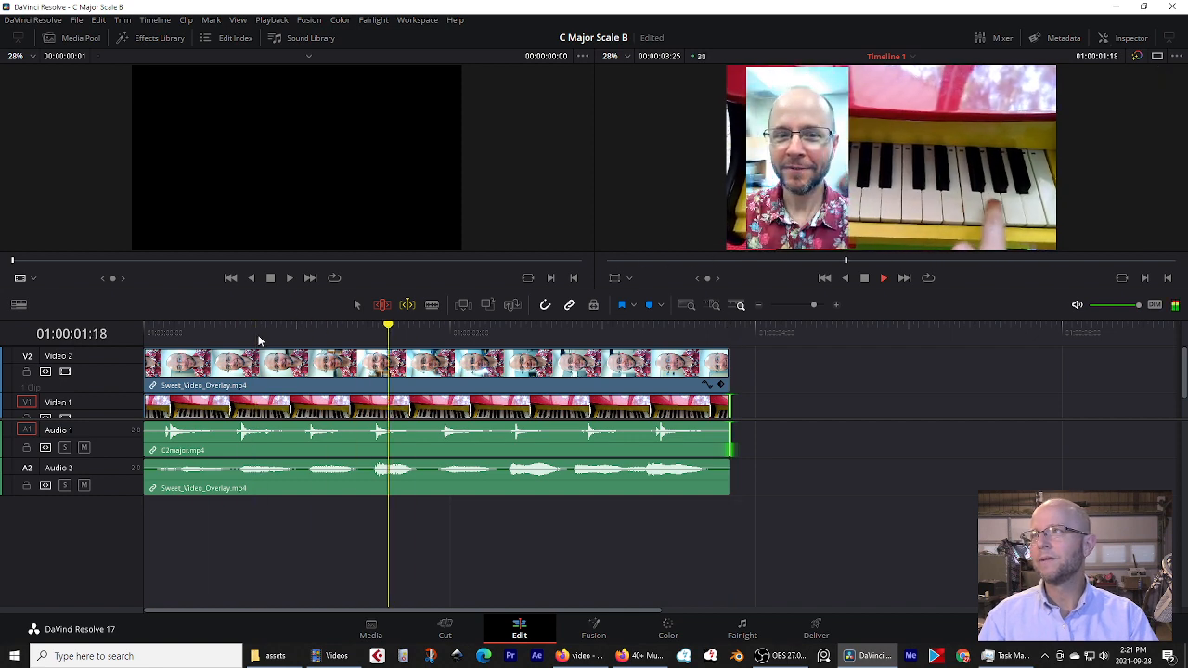
left_click(260, 340)
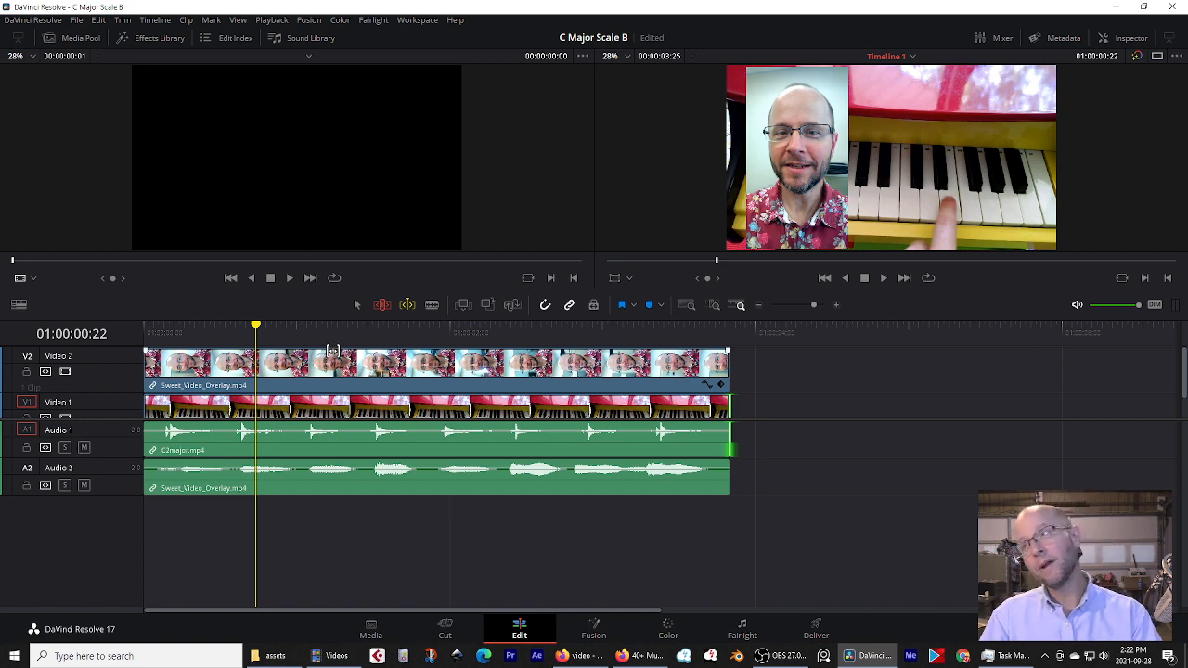
key("Home")
key("space")
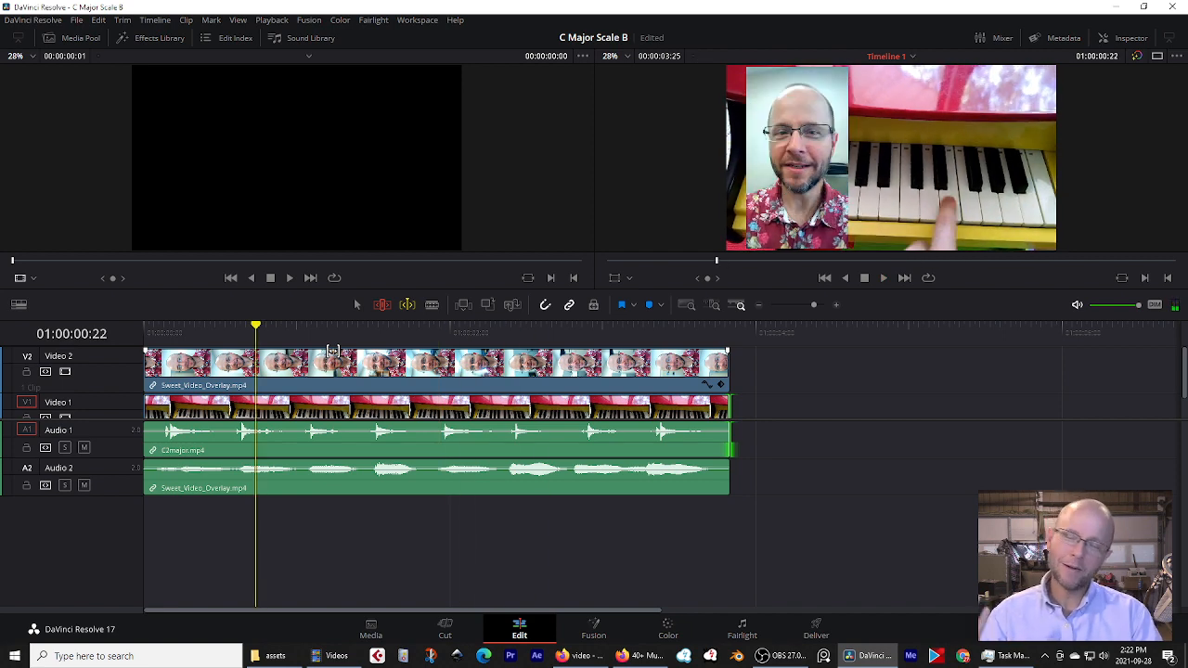
Leave Dynamic Trim mode, try shortening the overlay clip's end in Selection mode, and extend it back to the piano clip's end.
left_click(407, 306)
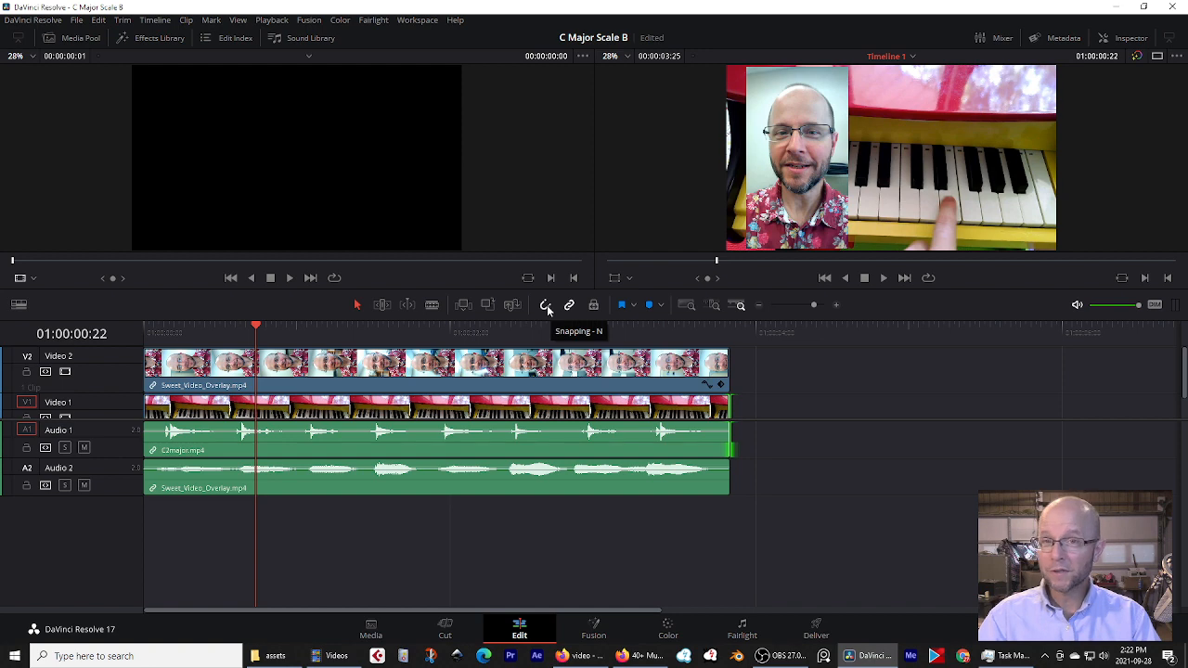
left_click(730, 374)
left_click_drag(730, 374, 611, 375)
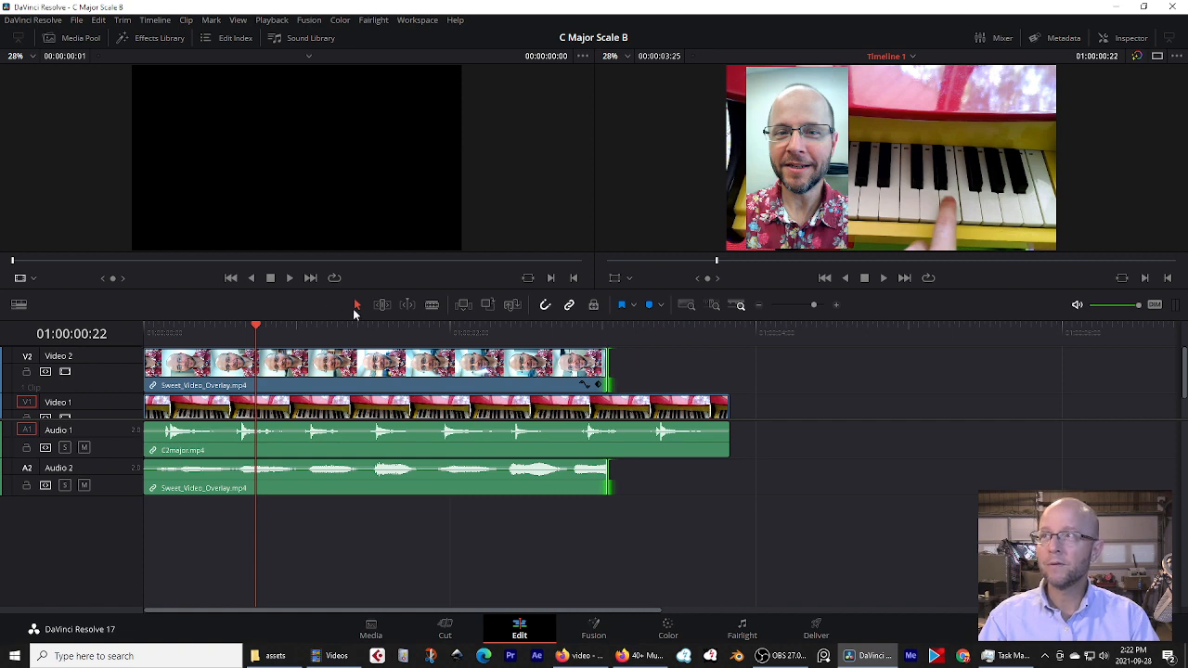
left_click_drag(609, 382, 729, 382)
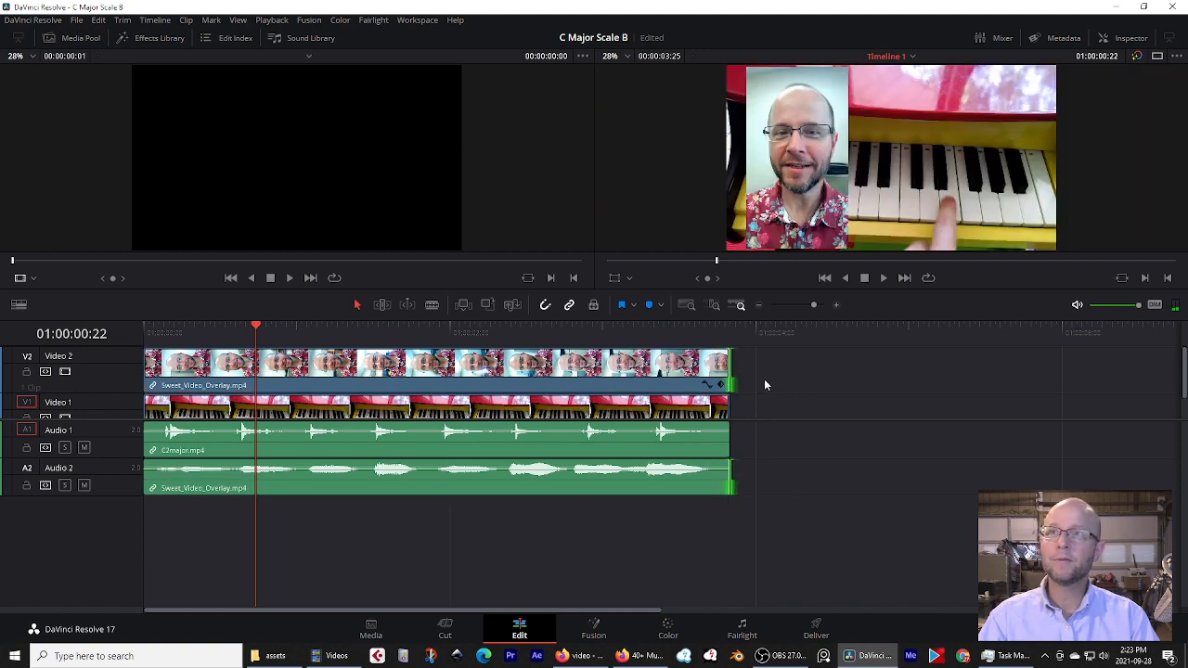
Try trimming the overlay clip's end and start in Trim Edit mode, undo the trim, and return to Selection mode.
left_click(382, 305)
mouse_move(729, 382)
left_mouse_down()
mouse_move(647, 383)
mouse_move(729, 382)
left_mouse_up()
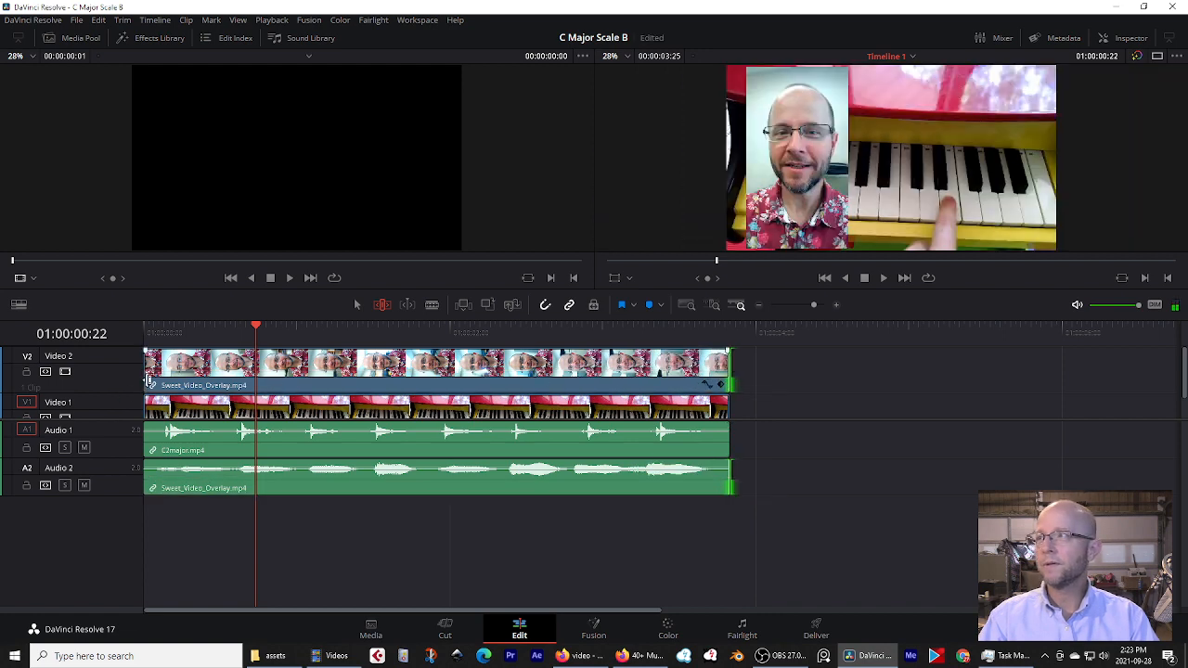
mouse_move(147, 378)
left_mouse_down()
mouse_move(290, 380)
mouse_move(136, 394)
left_mouse_up()
key("ctrl+z")
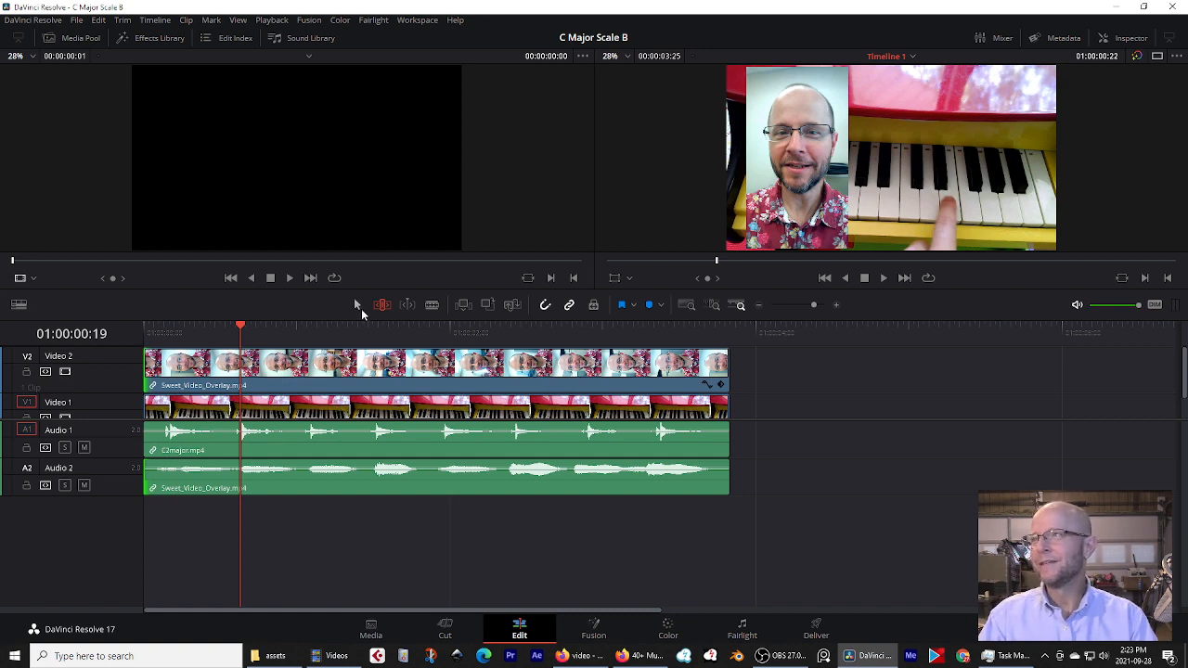
left_click(358, 305)
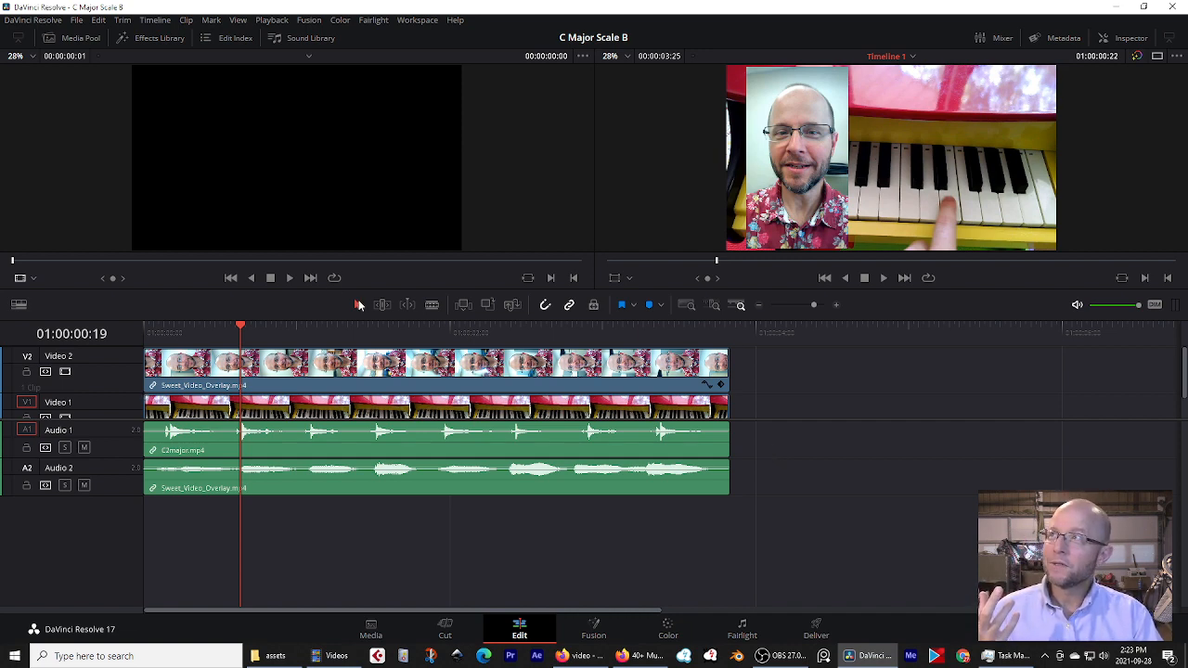
left_click(76, 20)
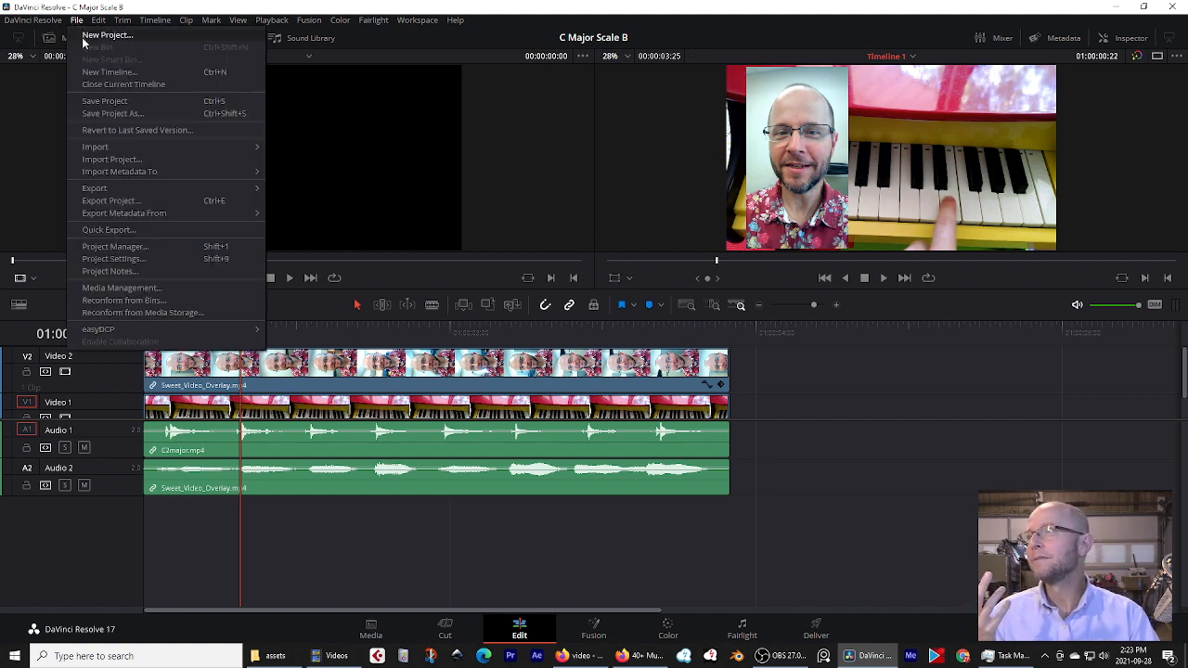
mouse_move(130, 189)
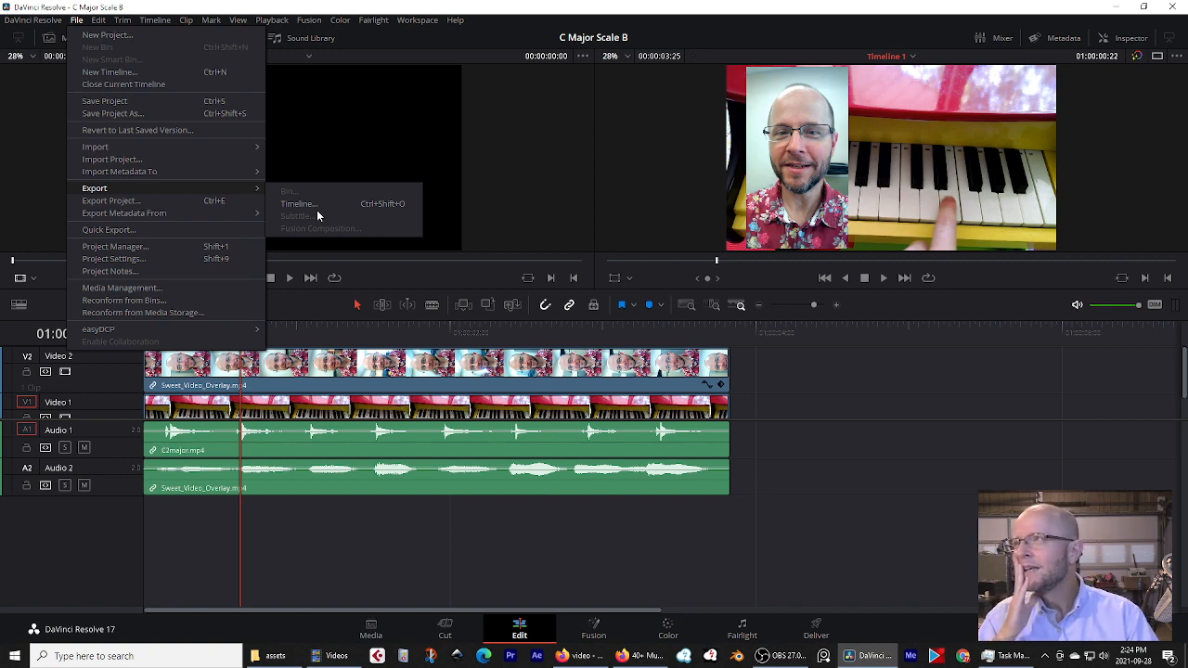
left_click(358, 557)
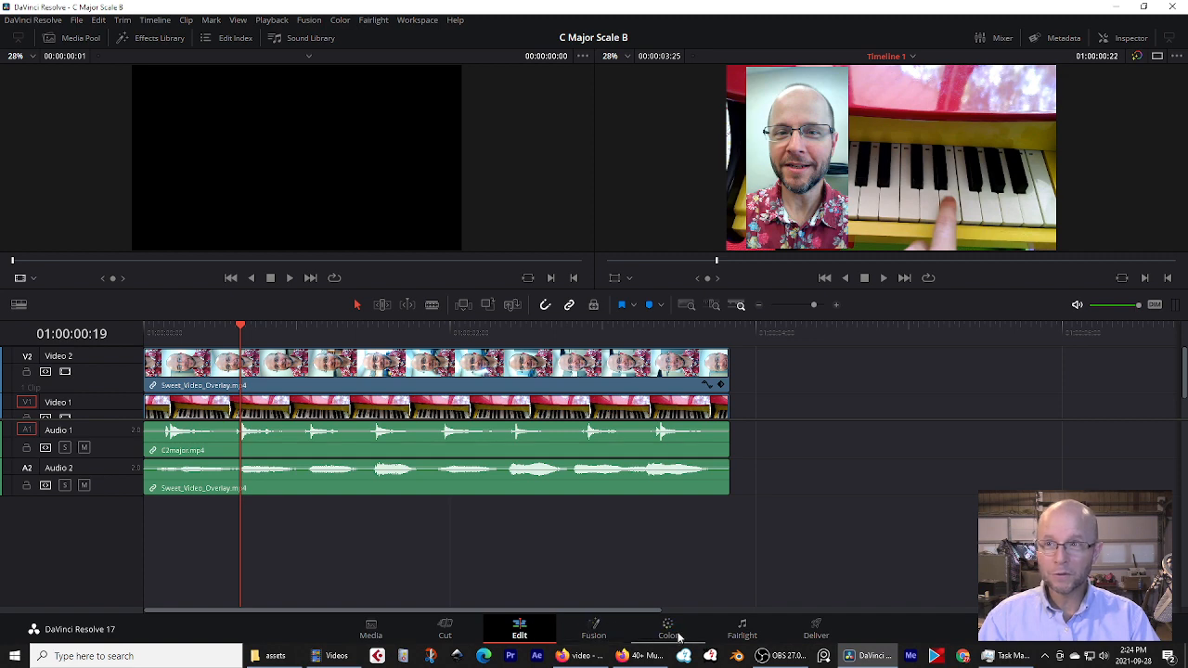
Open the Deliver page, toggle the clip thumbnails off and on, and check the tape output option.
left_click(819, 631)
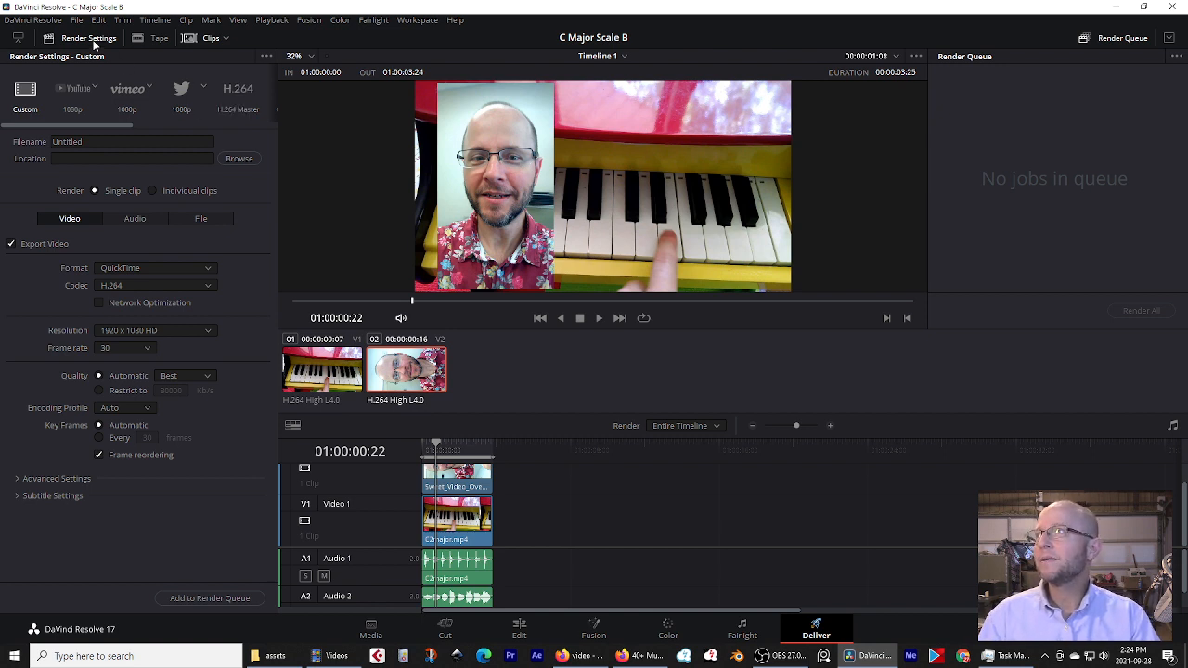
left_click(212, 39)
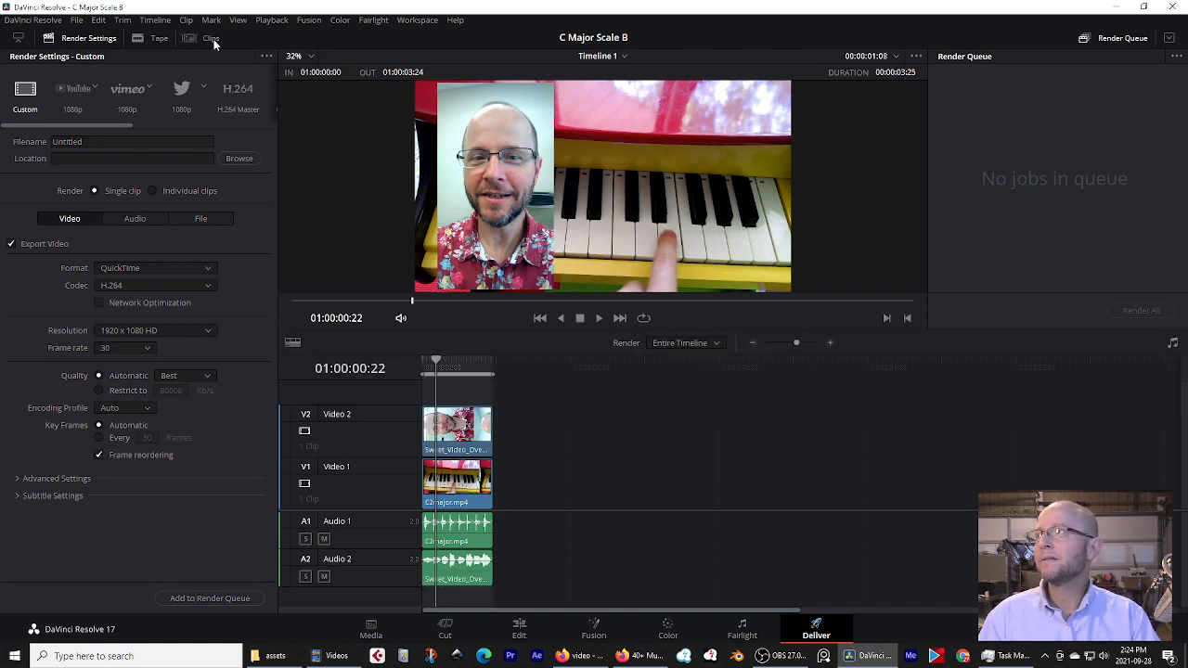
left_click(212, 39)
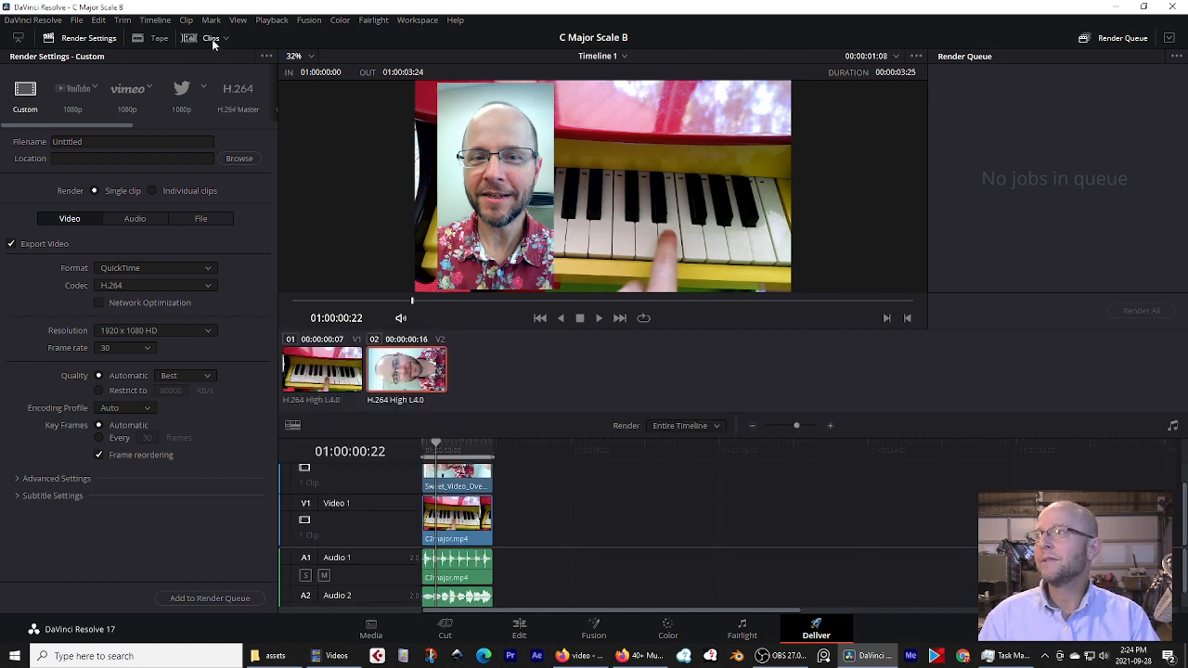
left_click(161, 41)
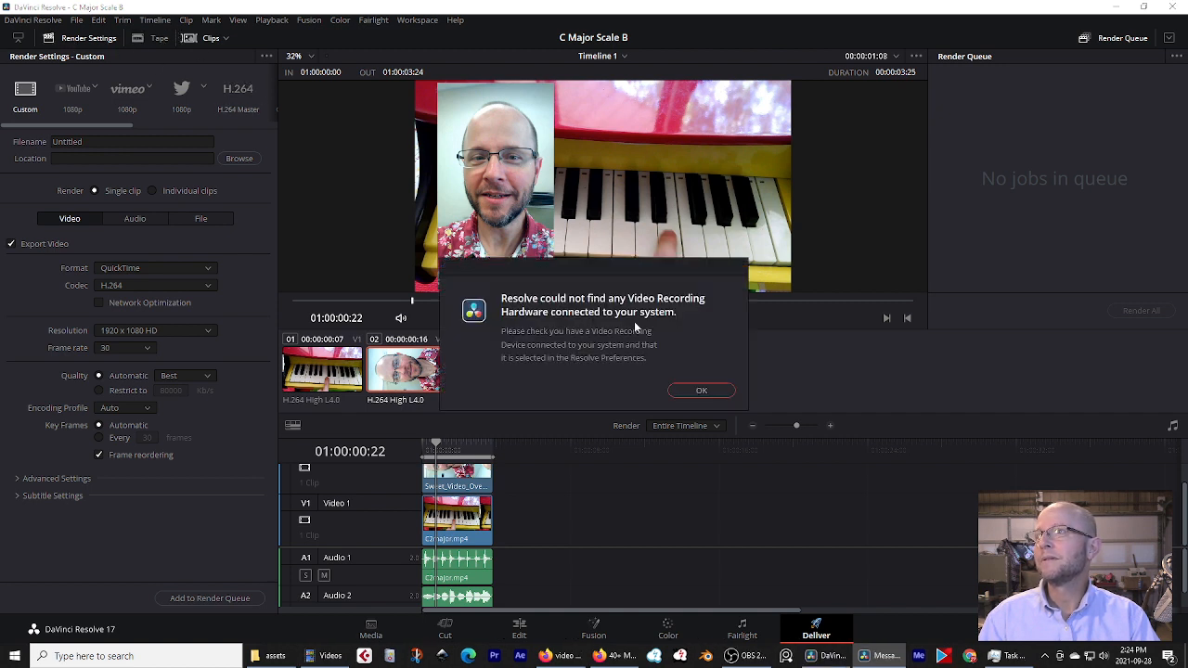
left_click(684, 390)
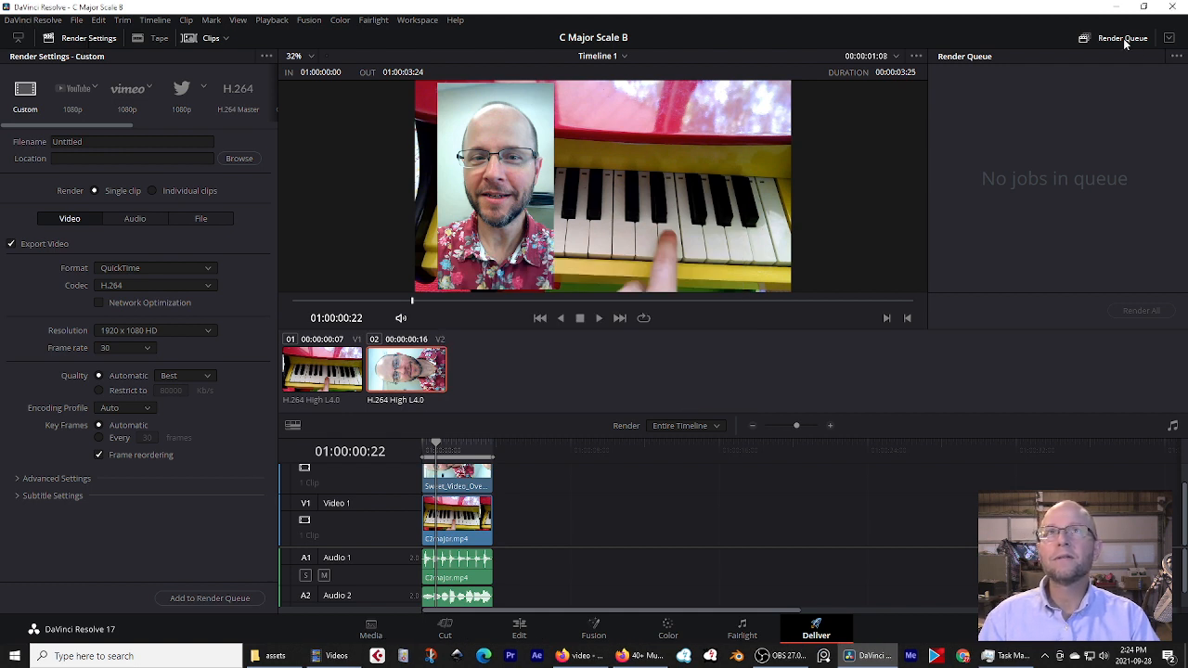
Expand the render queue to full height on the Deliver page.
left_click(1168, 39)
left_click(1168, 40)
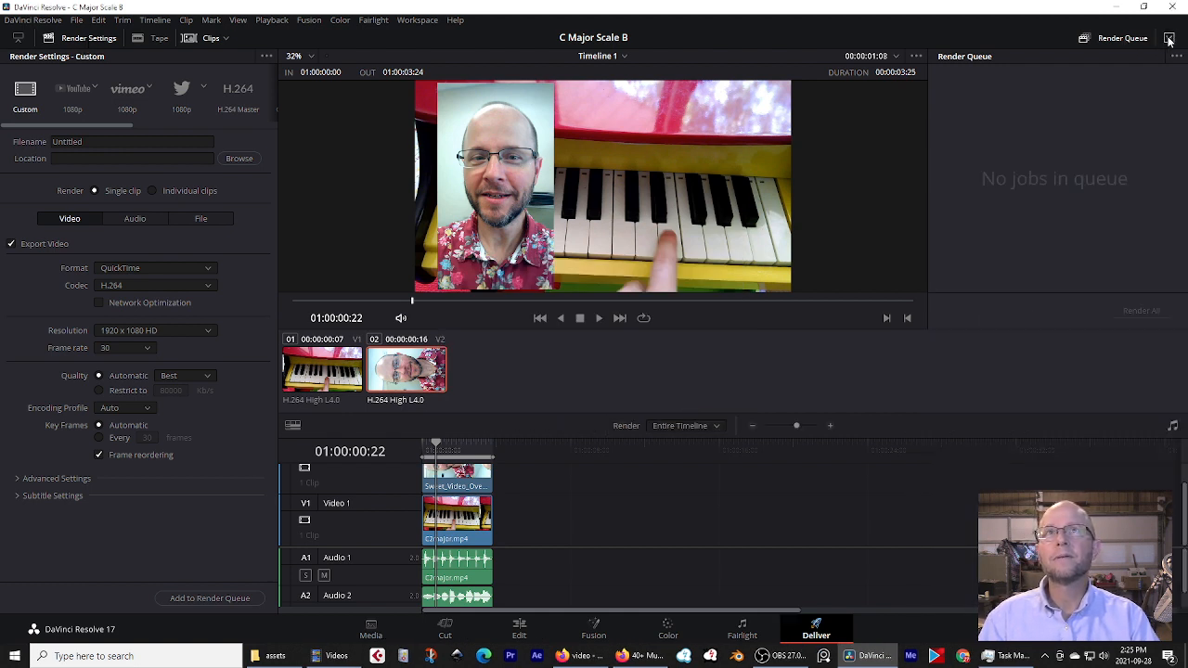
left_click(1168, 40)
left_click(1168, 40)
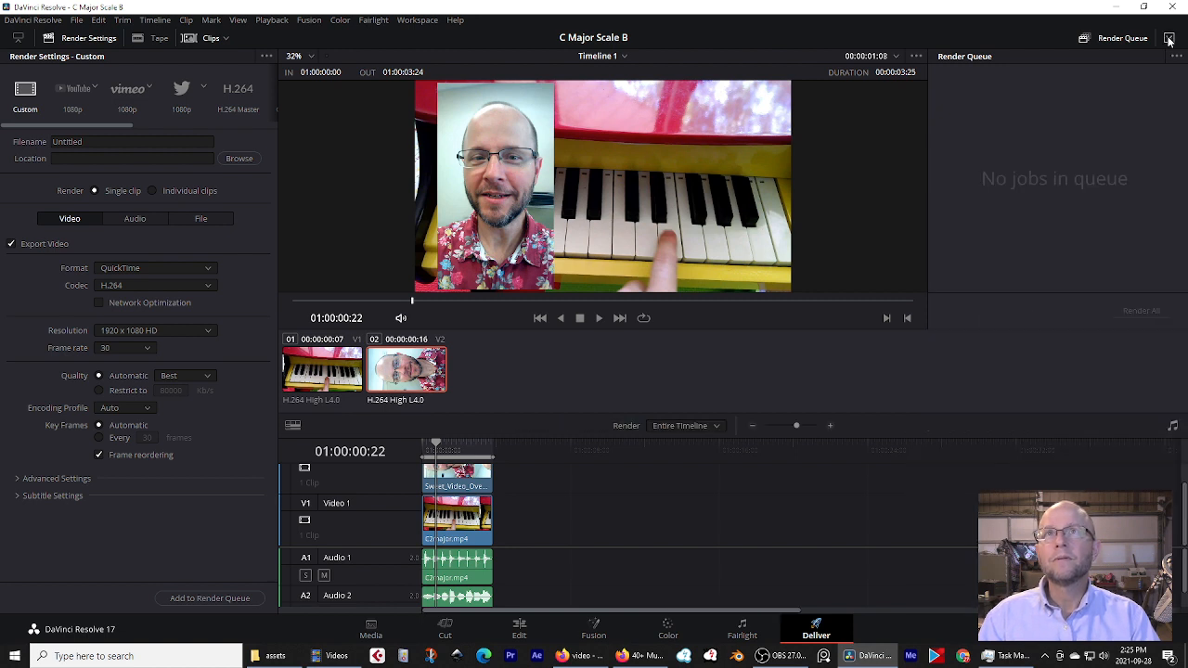
left_click(1168, 40)
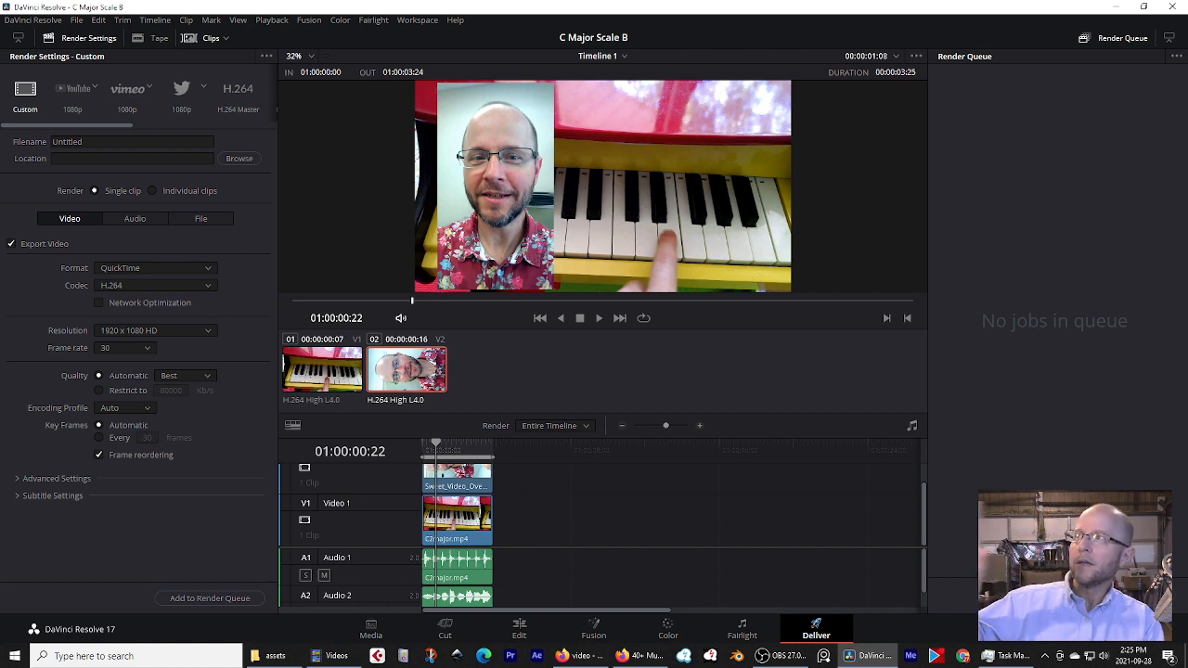
Set the render filename to "C Major Scale B".
left_click(114, 140)
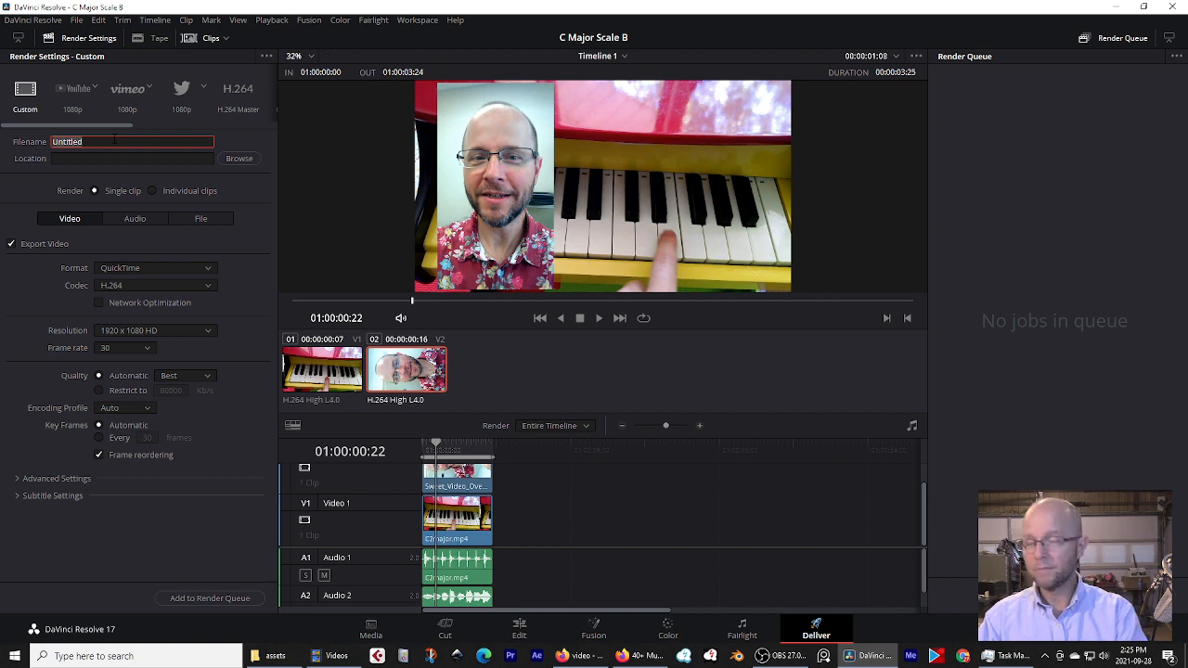
type("C Major Sca")
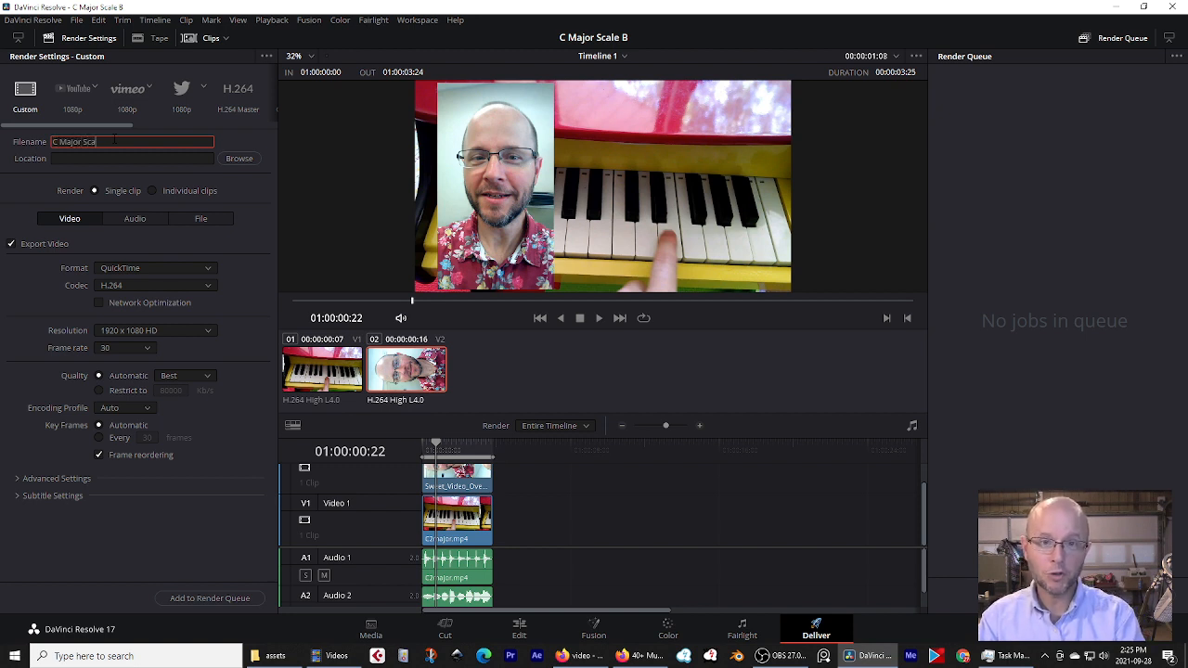
type("le B")
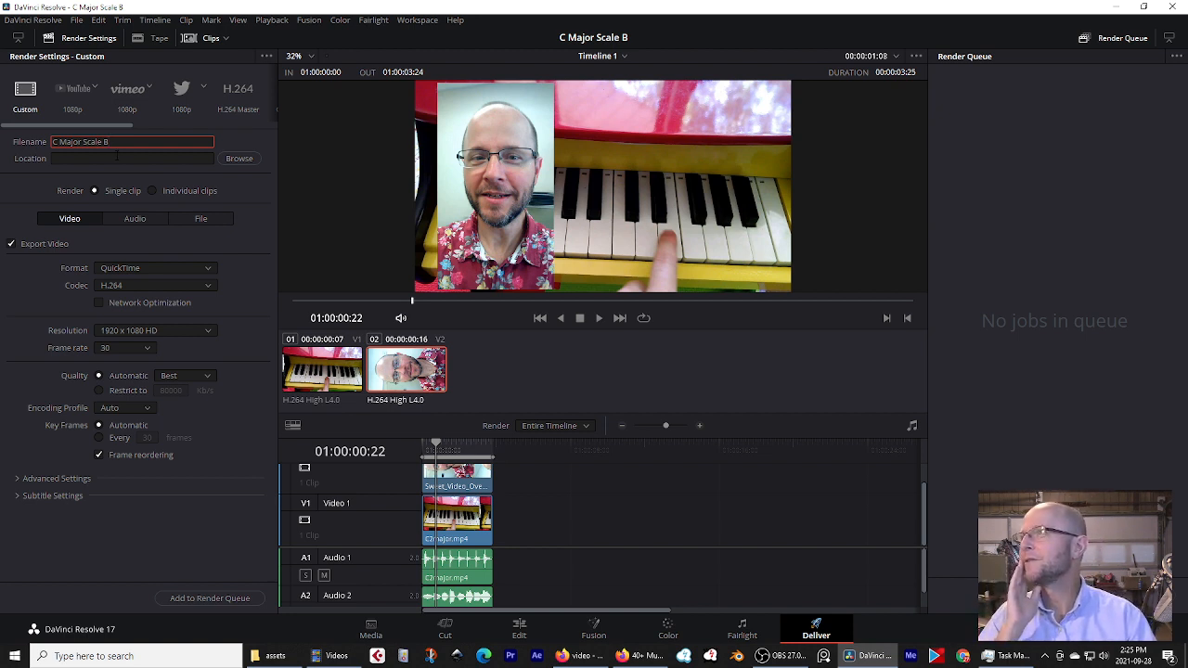
Browse for the render location and open the "20210928 C Major Scale" folder on the UTM (F:) drive.
left_click(239, 158)
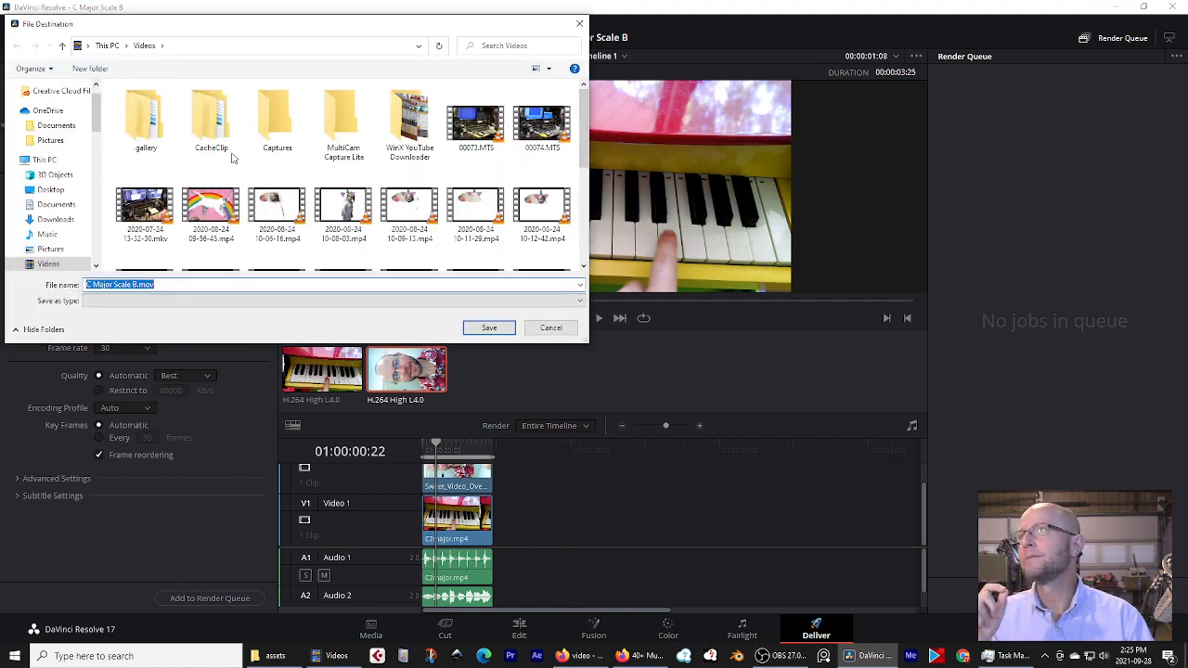
scroll(74, 242, "down", 2)
scroll(74, 242, "down", 1)
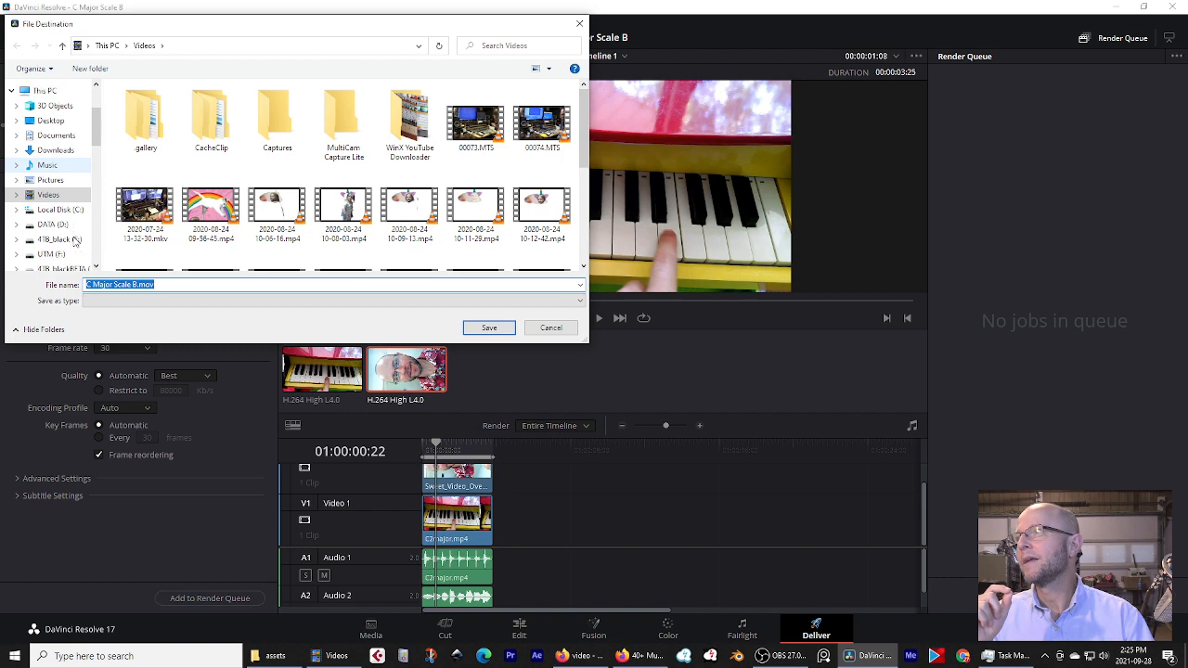
left_click(54, 253)
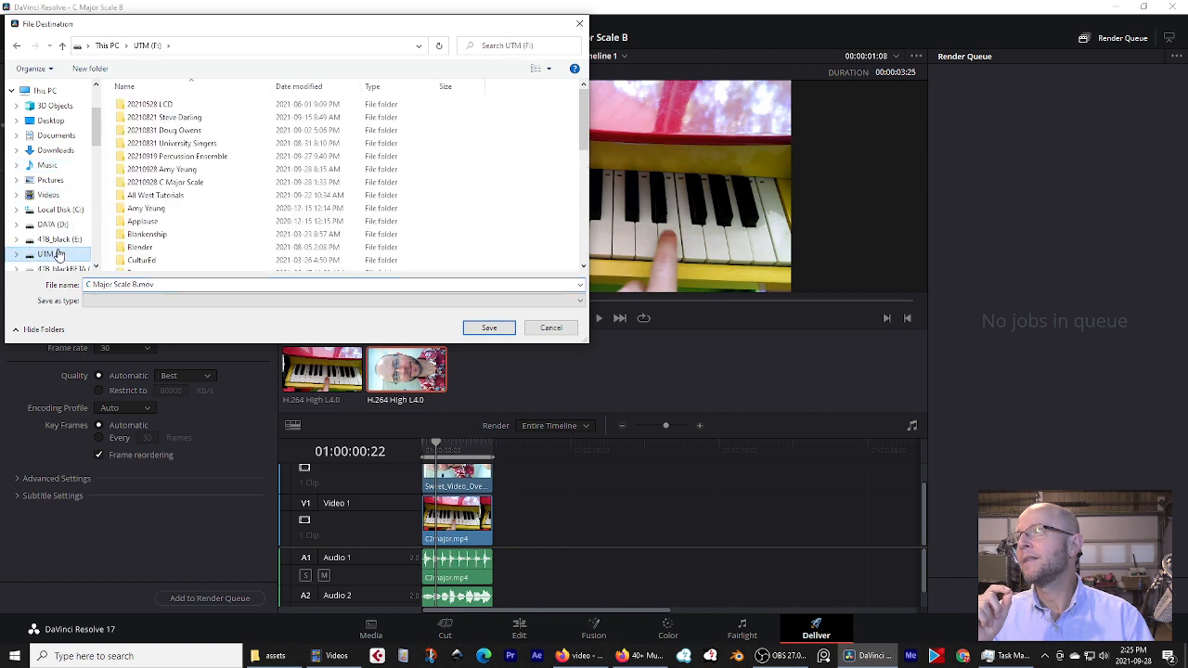
double_click(191, 183)
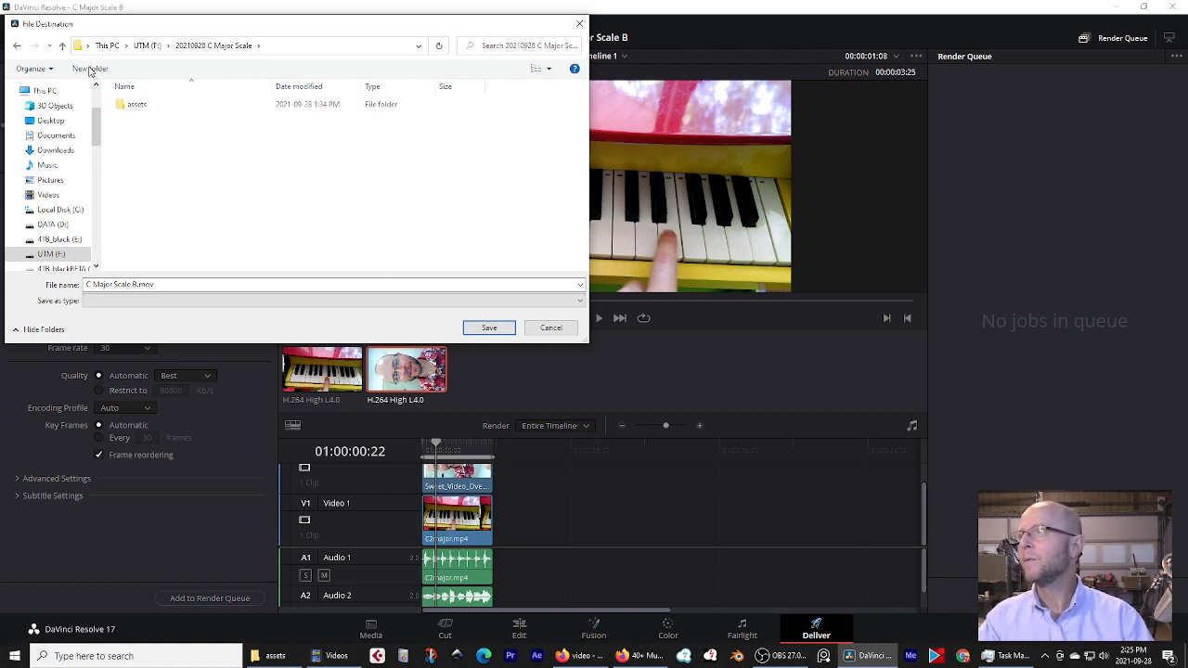
Create a new folder inside "20210928 C Major Scale" and delete the accidental duplicate "New folder (2)".
left_click(94, 69)
left_click(94, 69)
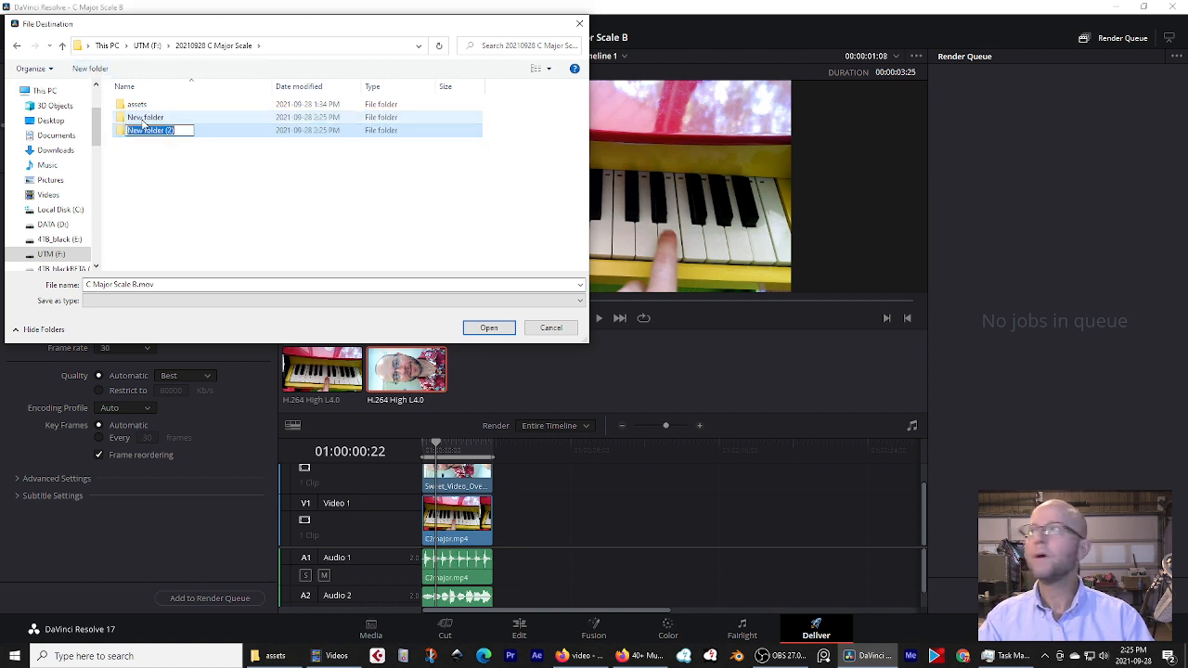
left_click(186, 165)
left_click(158, 134)
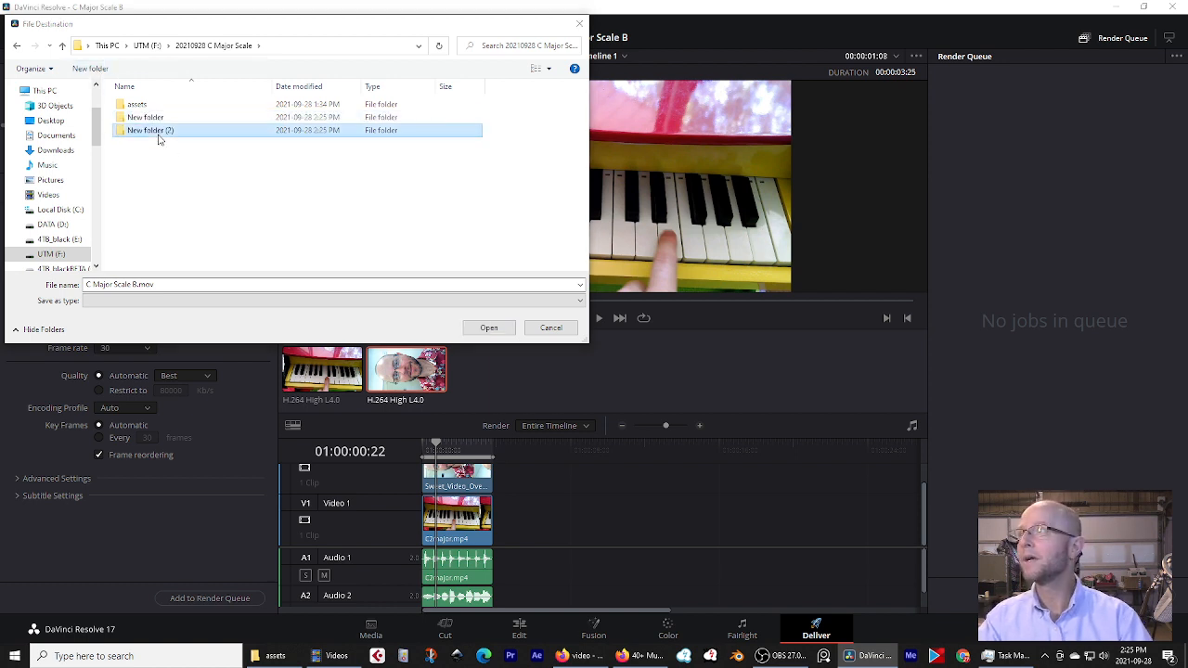
key("Delete")
Rename the new folder "exports" and save it as the render location for C Major Scale B.
left_click(158, 119)
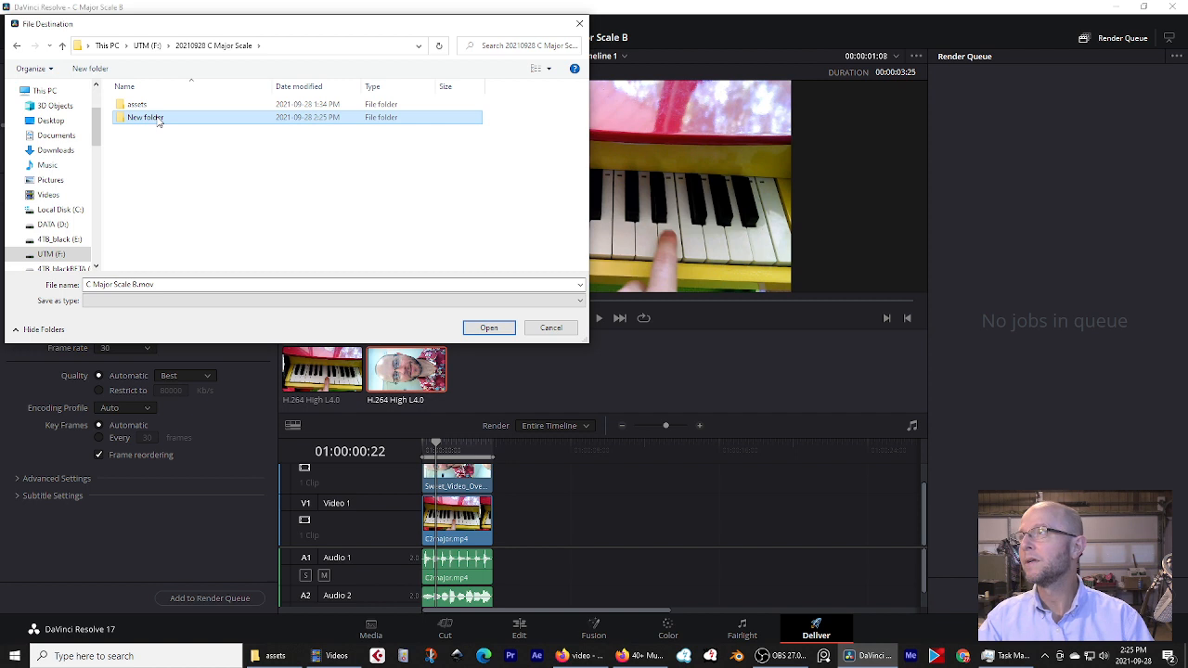
left_click(148, 118)
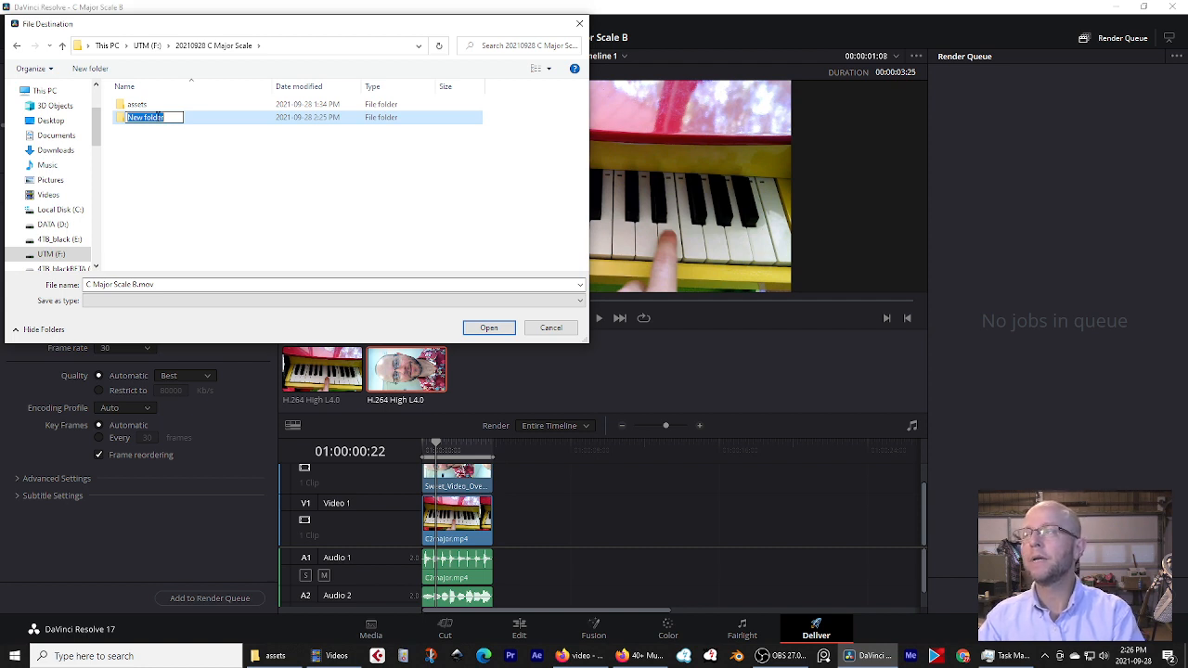
type("exports")
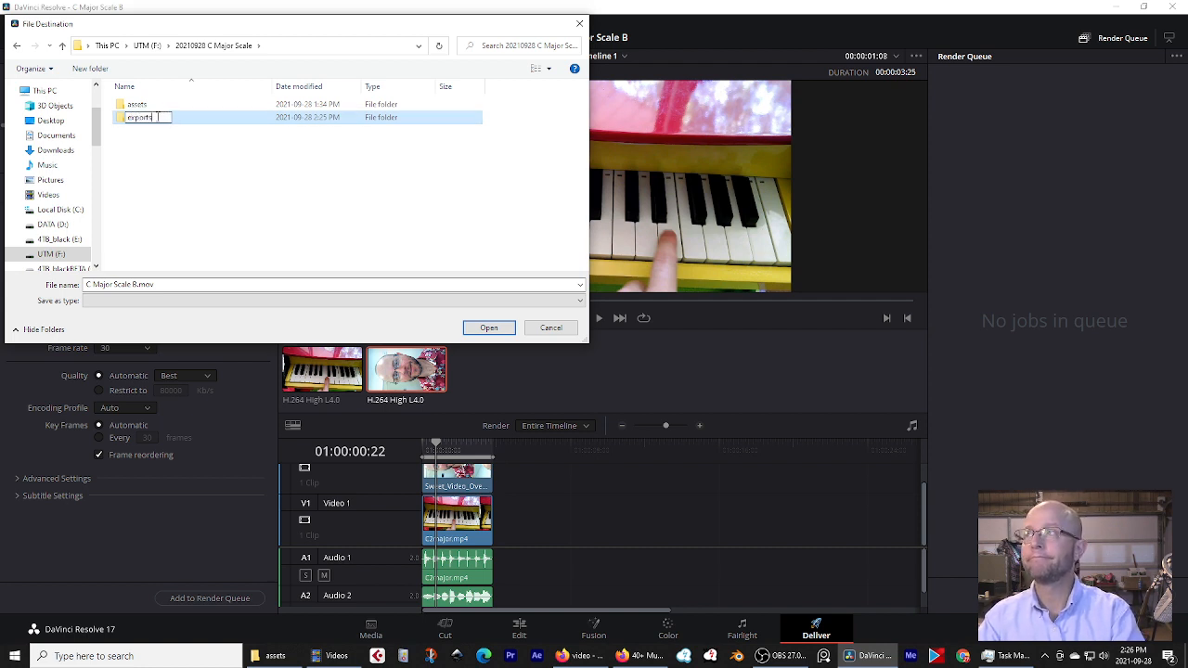
key("Return")
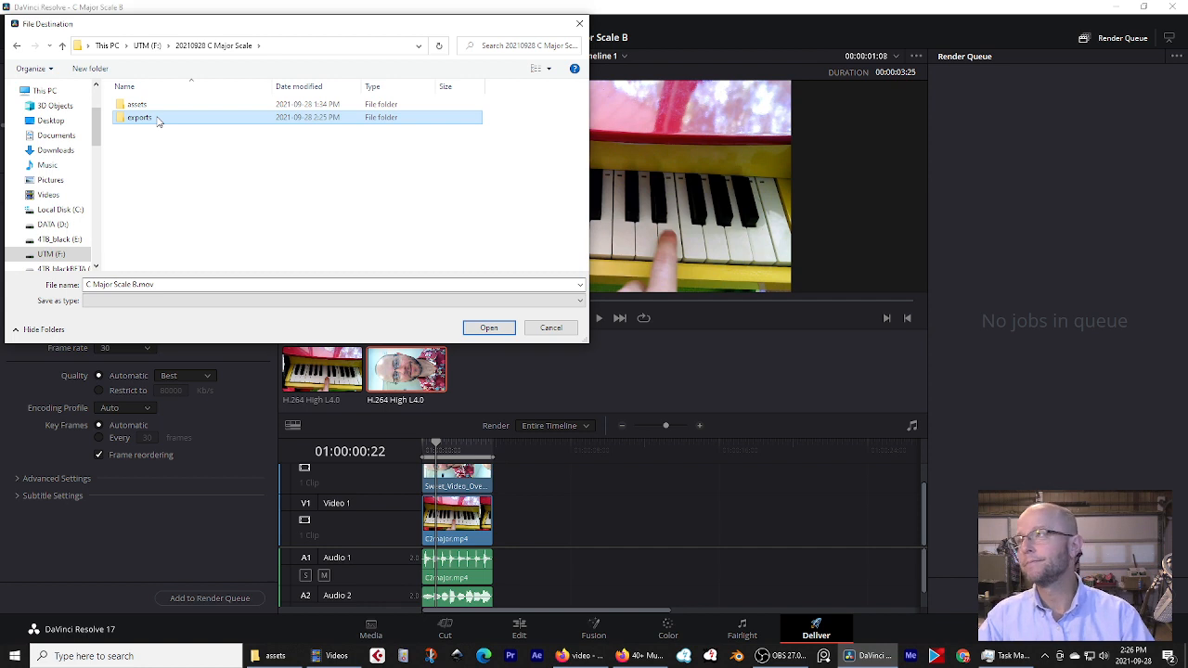
double_click(157, 120)
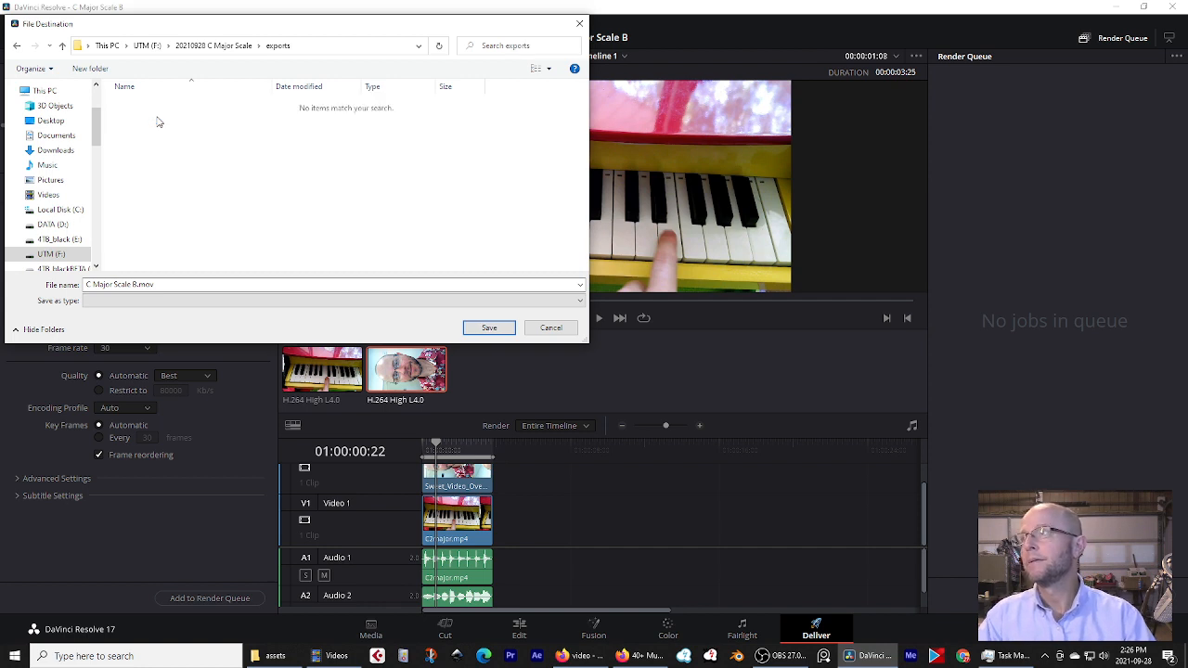
left_click(489, 329)
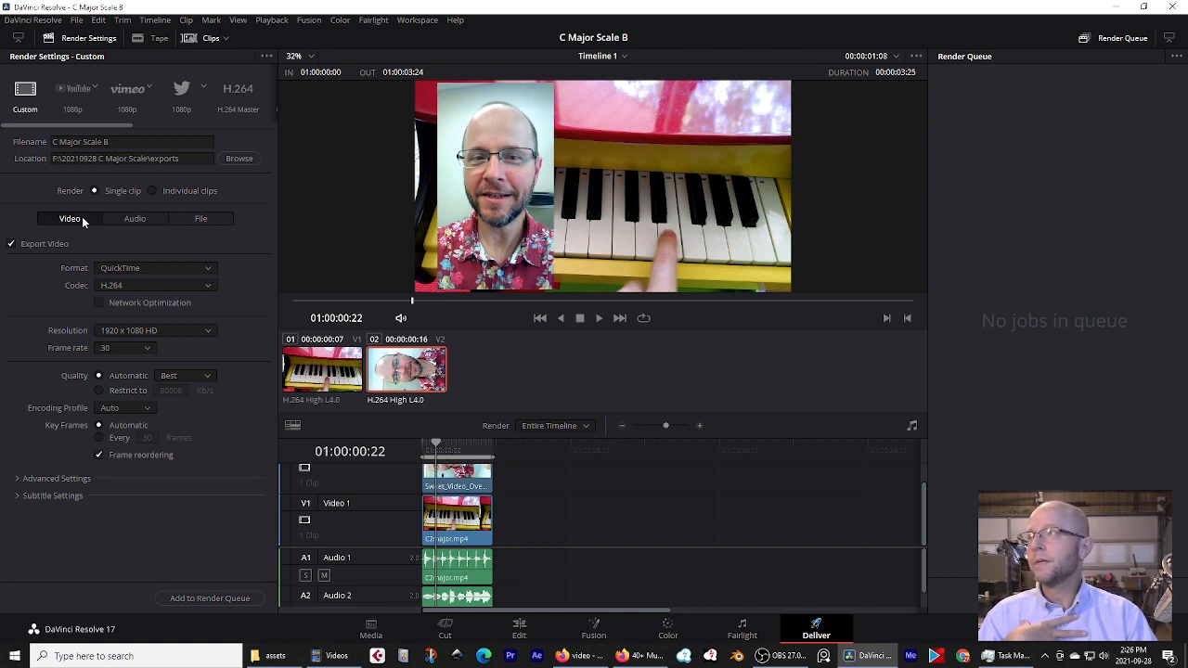
Review the audio and file render settings, and set the video format to MP4.
left_click(130, 219)
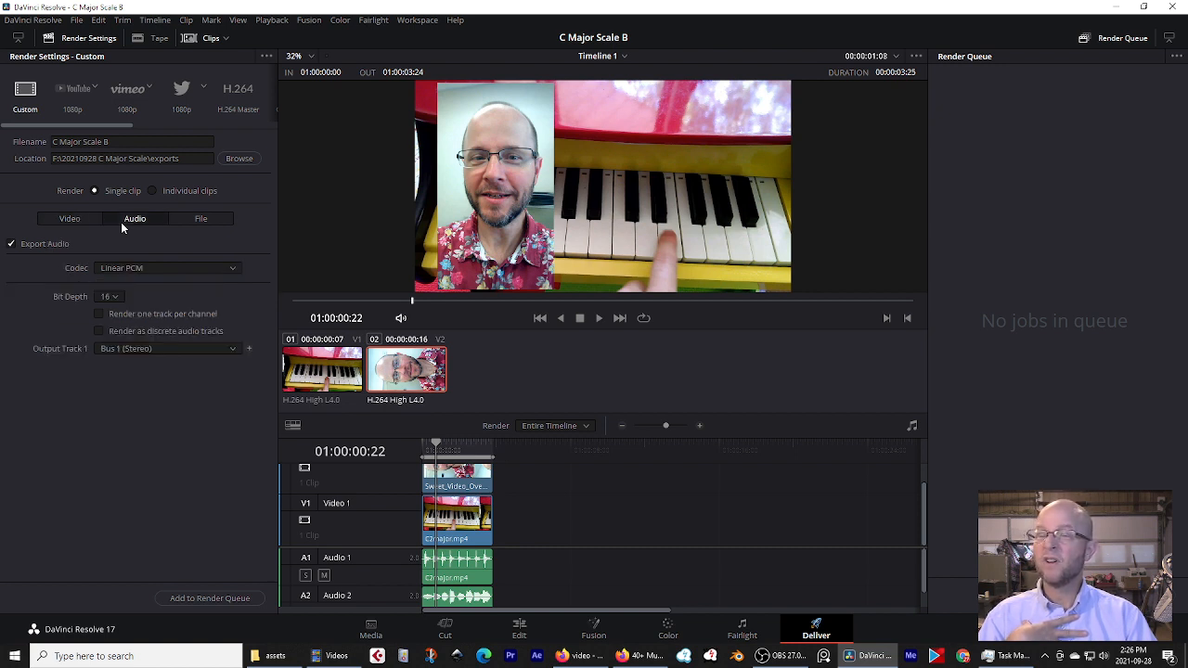
left_click(217, 222)
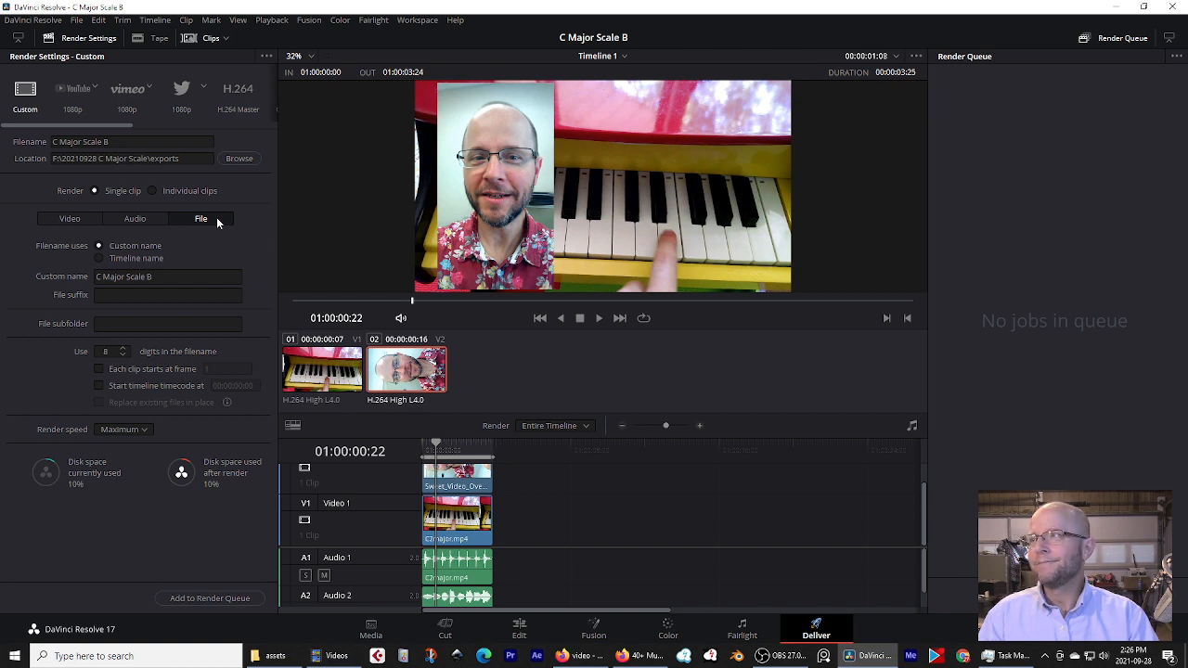
left_click(70, 221)
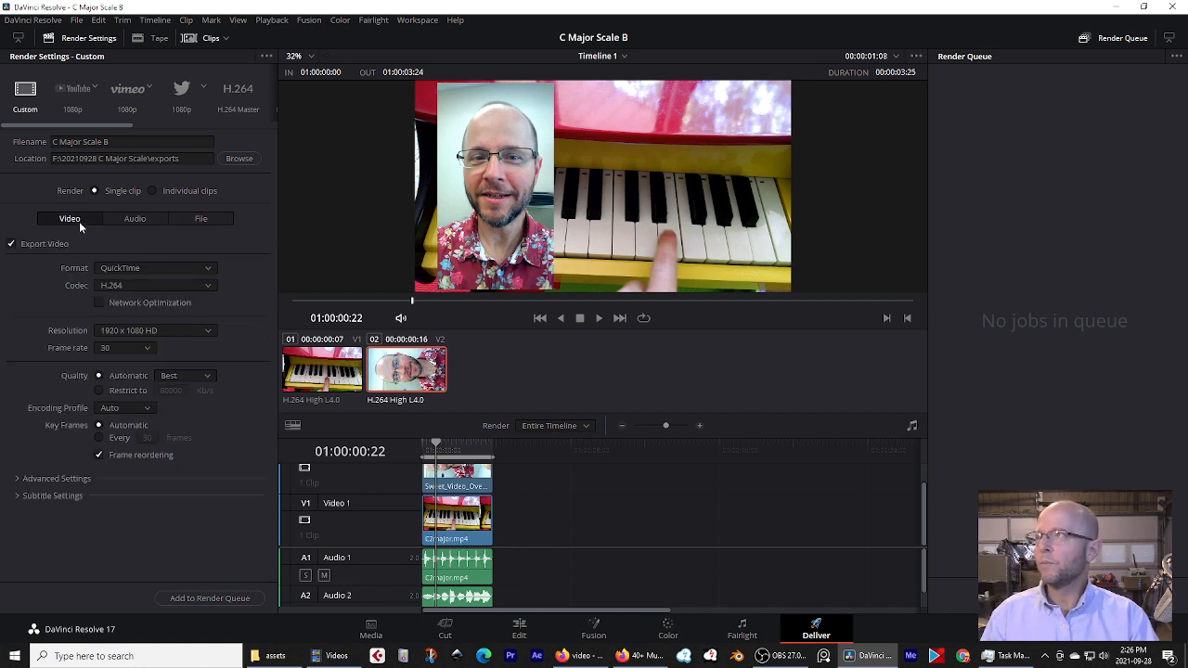
left_click(117, 268)
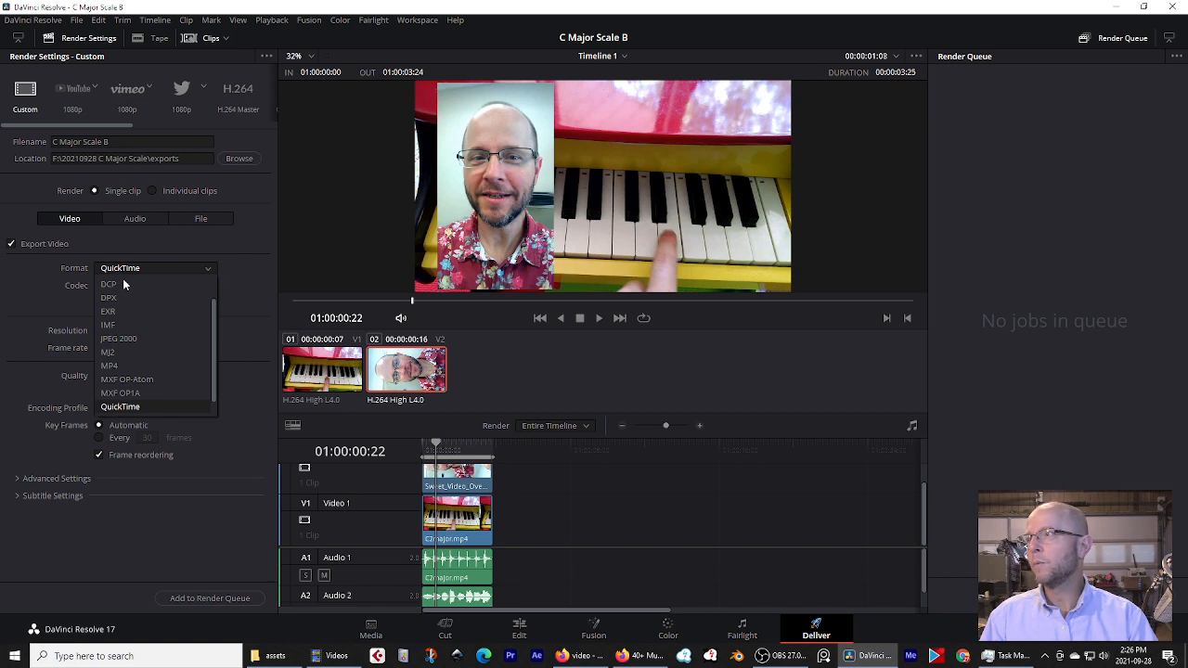
left_click(141, 364)
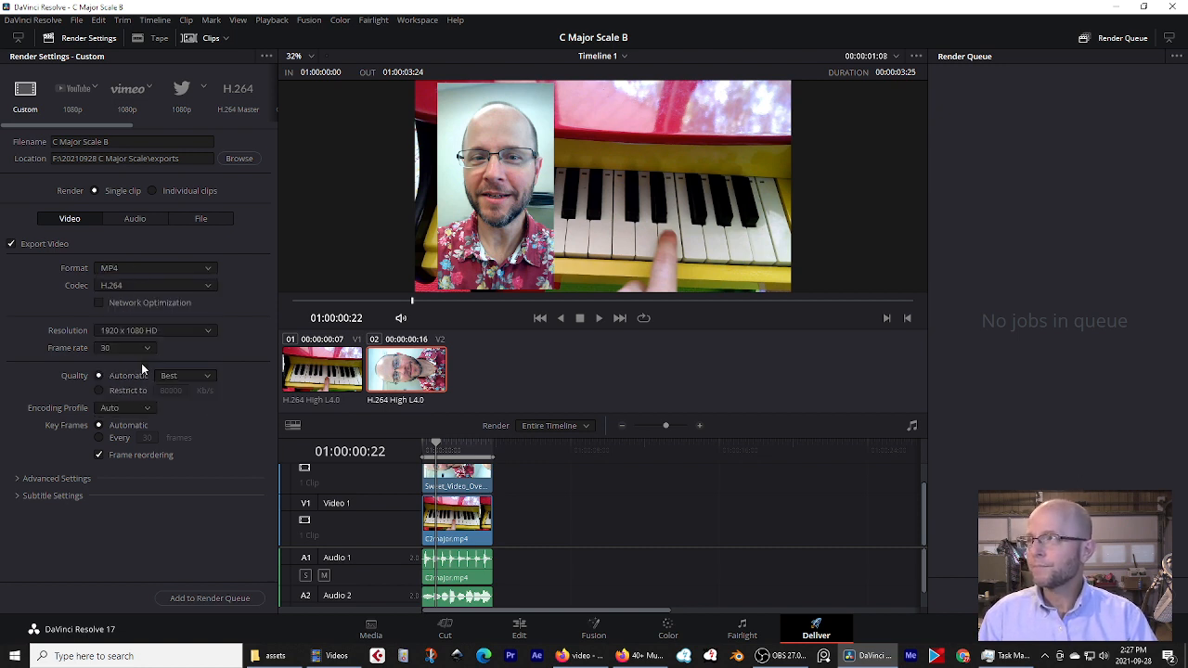
Check the available codec, resolution and frame rate choices for the MP4 render.
left_click(211, 287)
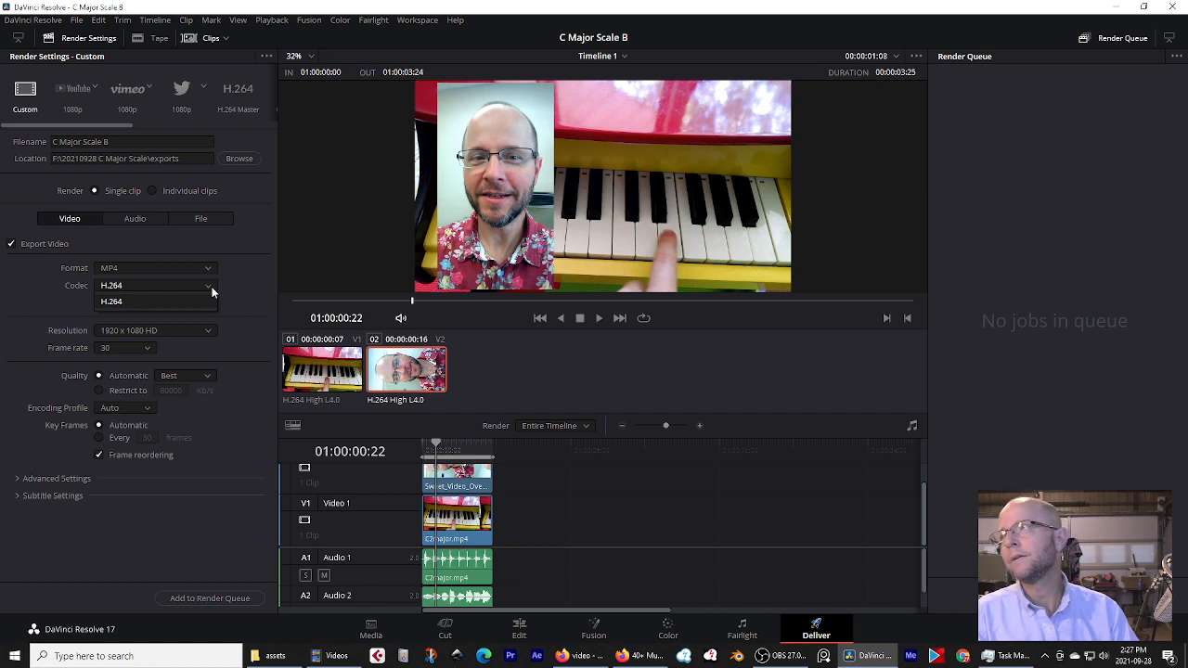
left_click(212, 289)
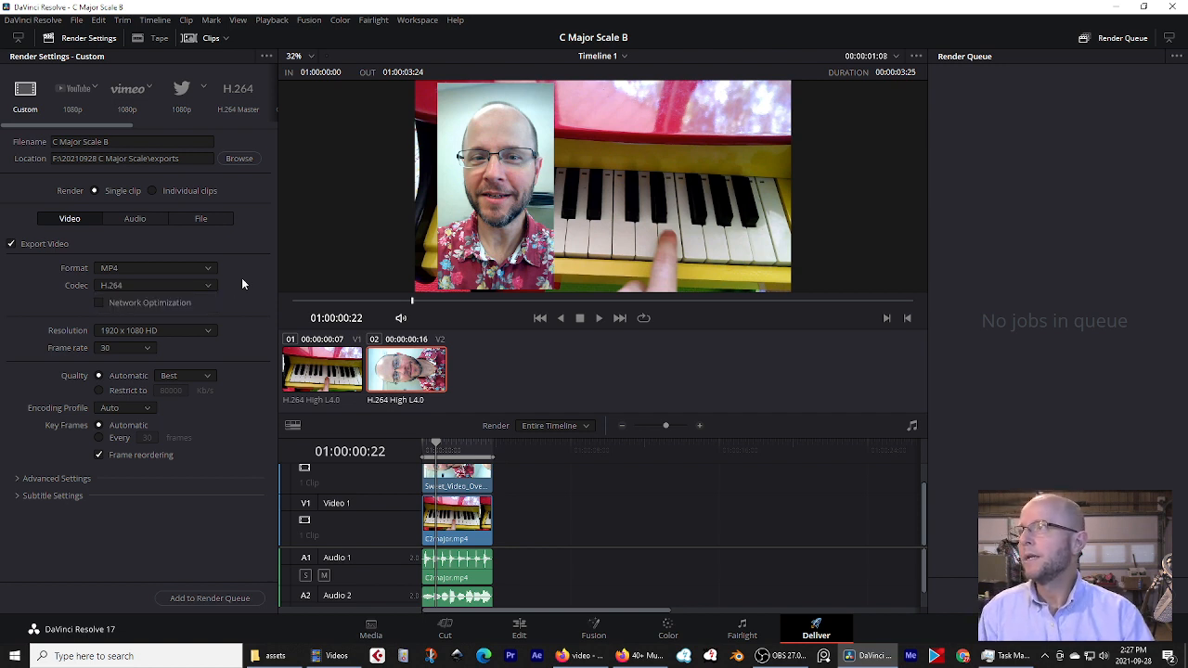
left_click(208, 332)
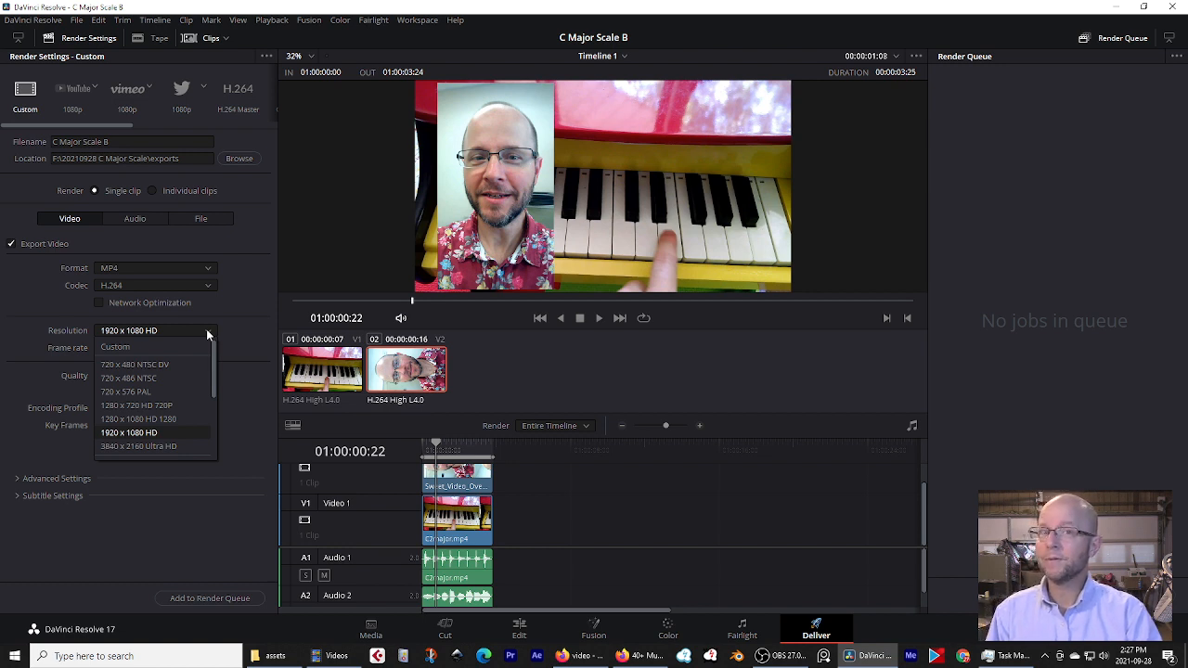
left_click(208, 332)
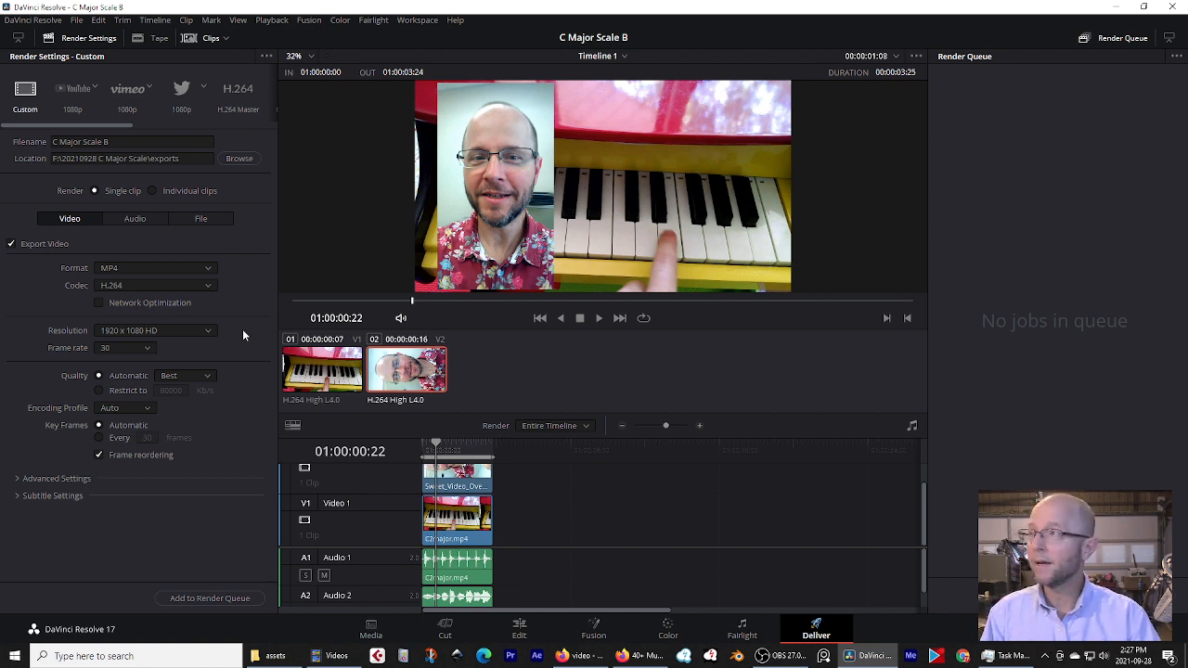
left_click(149, 349)
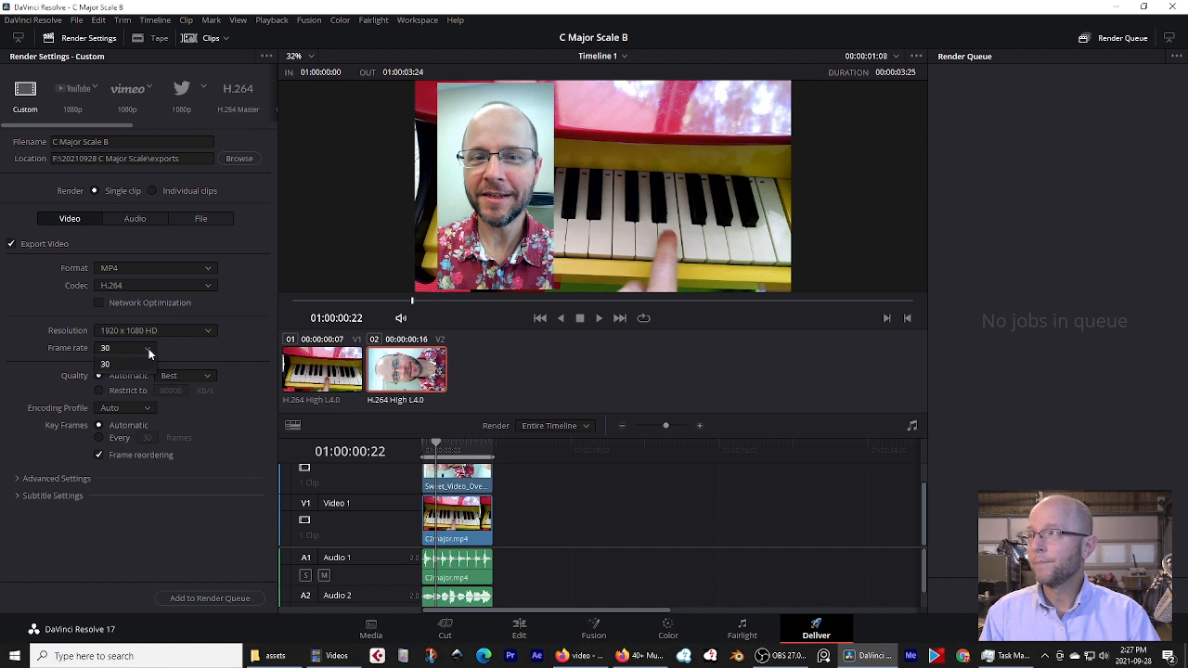
left_click(149, 352)
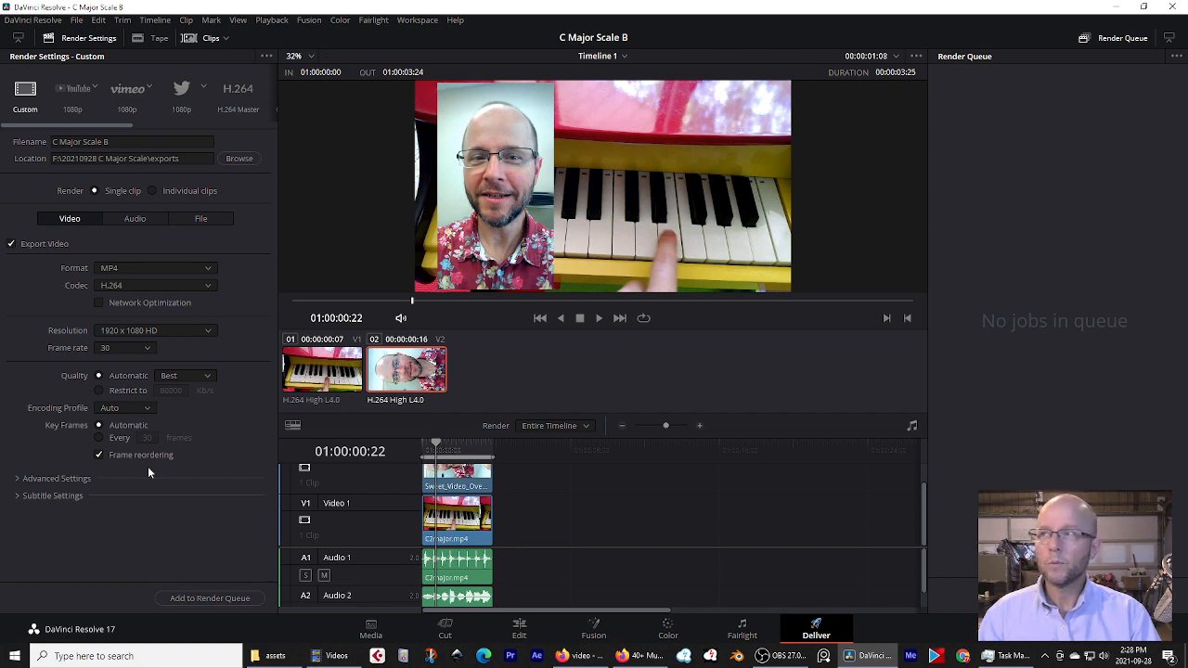
Add the C Major Scale B timeline to the render queue and render the job.
left_click(187, 598)
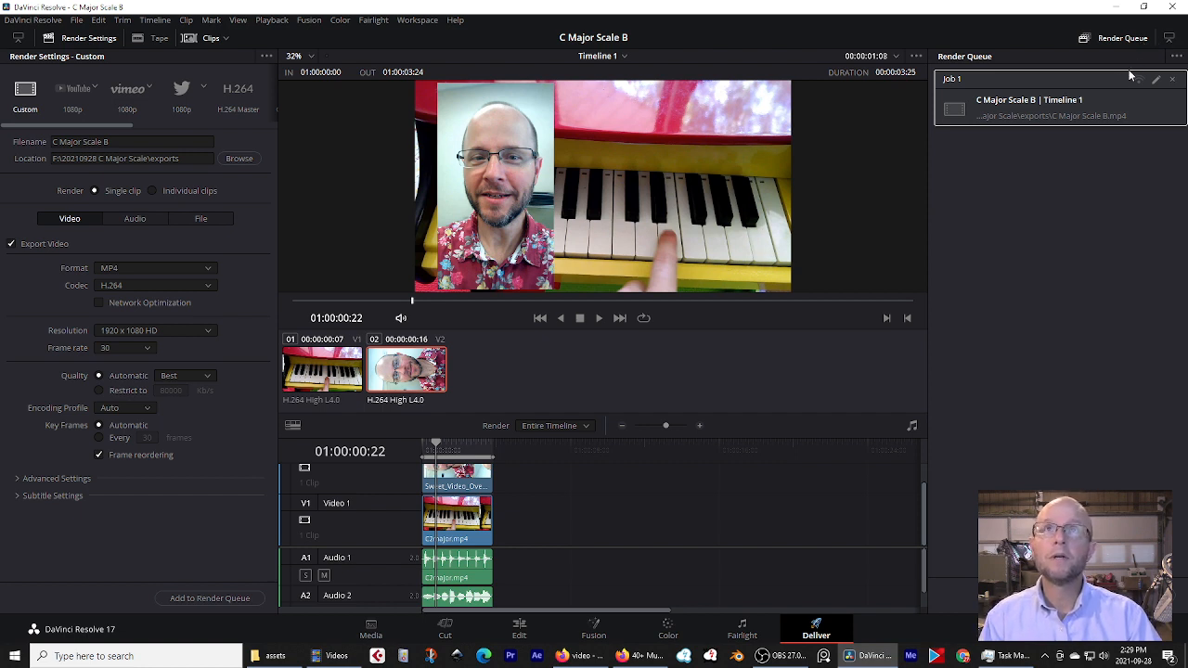
right_click(1035, 105)
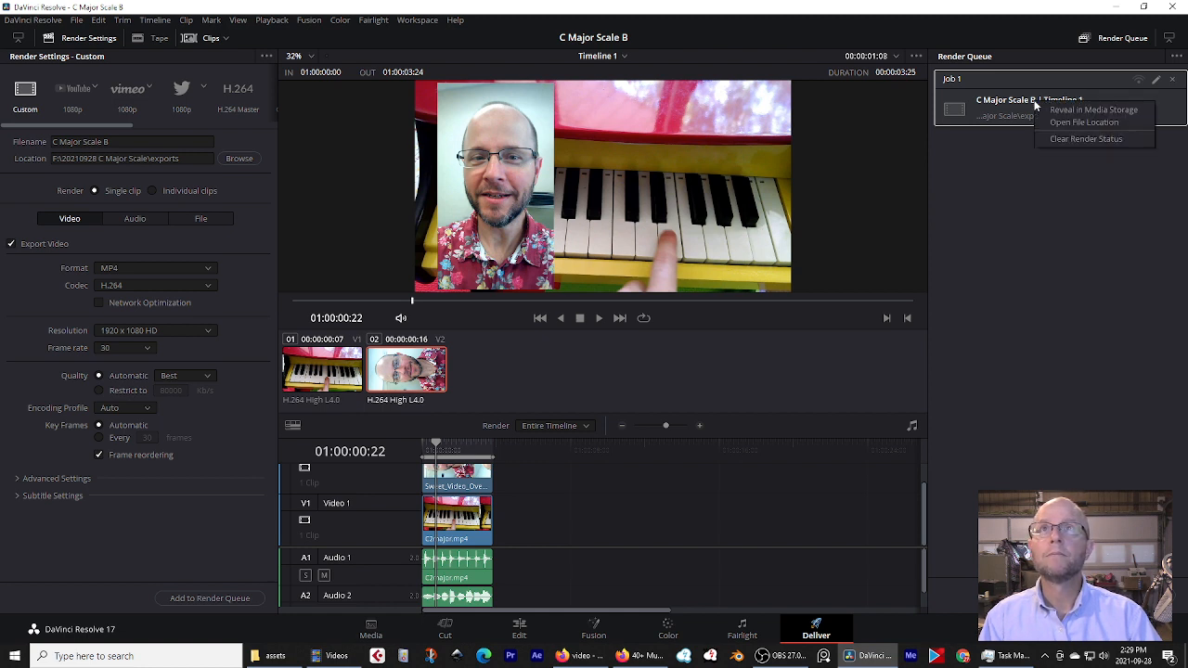
left_click(1021, 197)
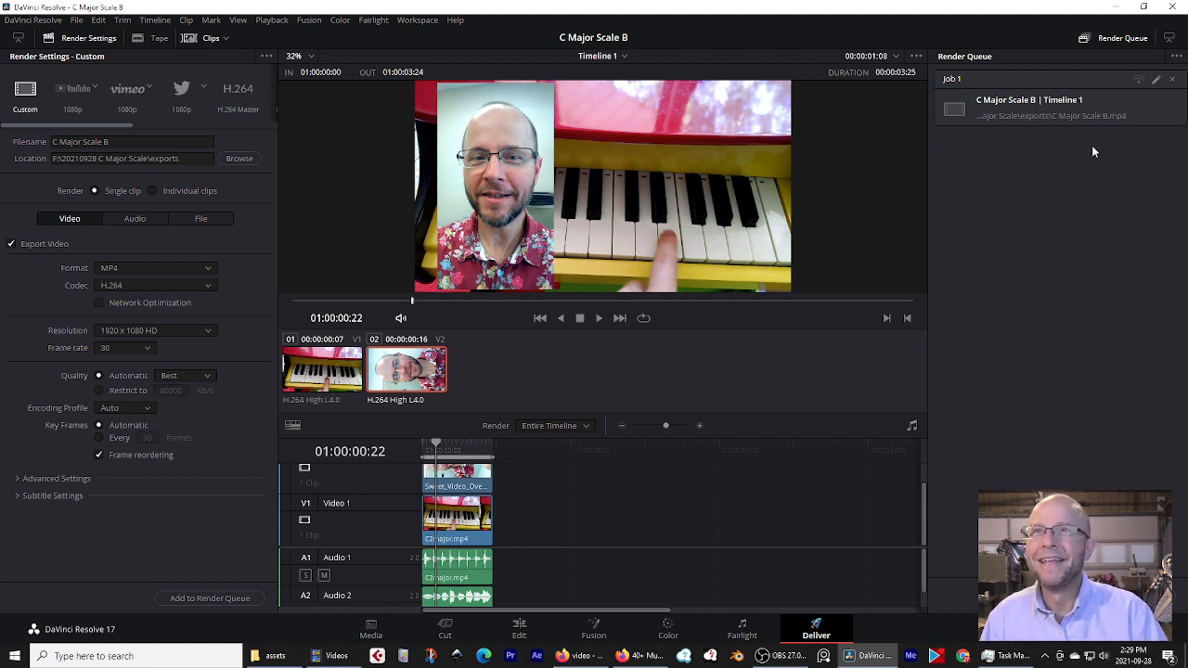
right_click(1048, 112)
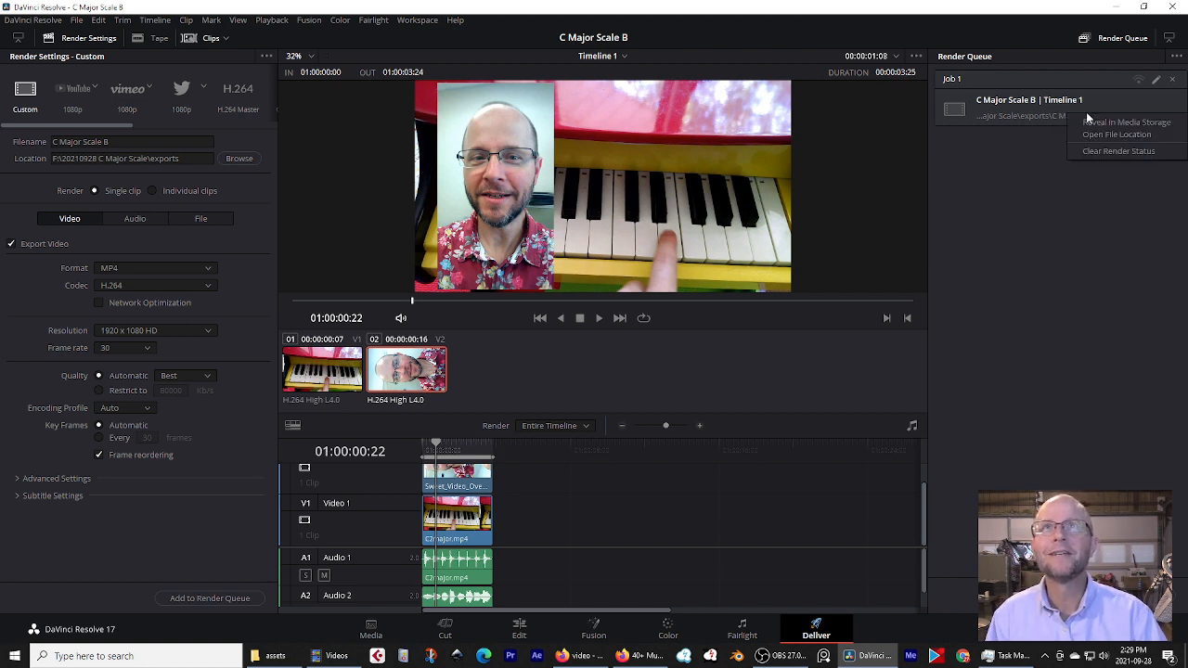
left_click(1039, 173)
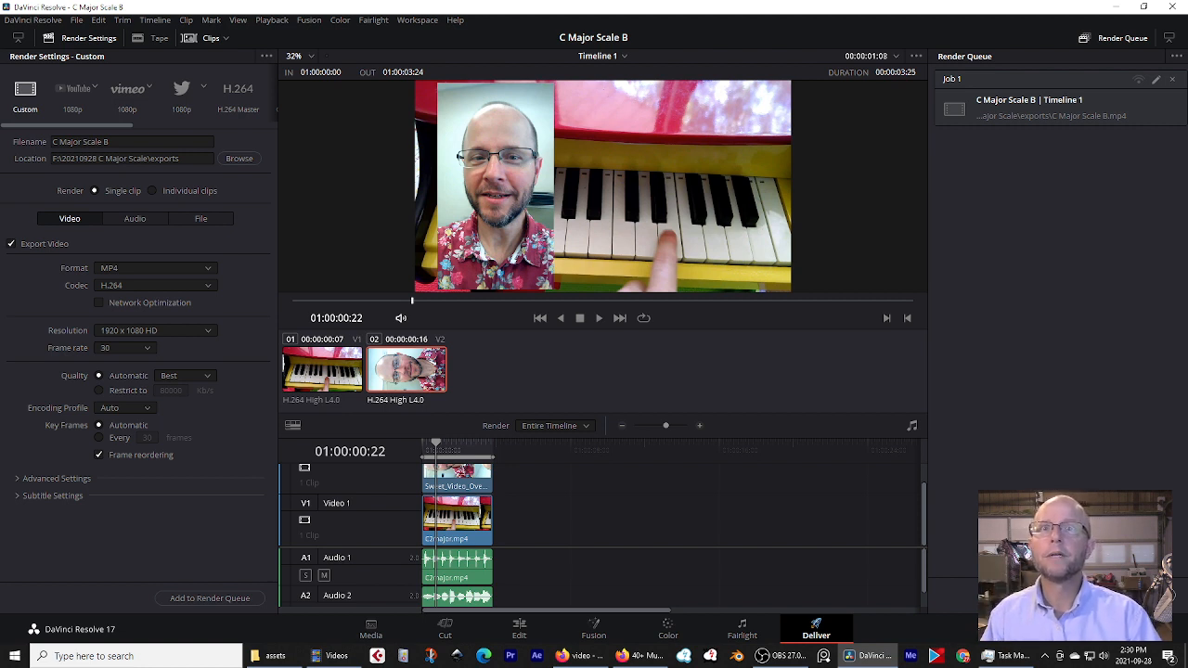
left_click(1137, 598)
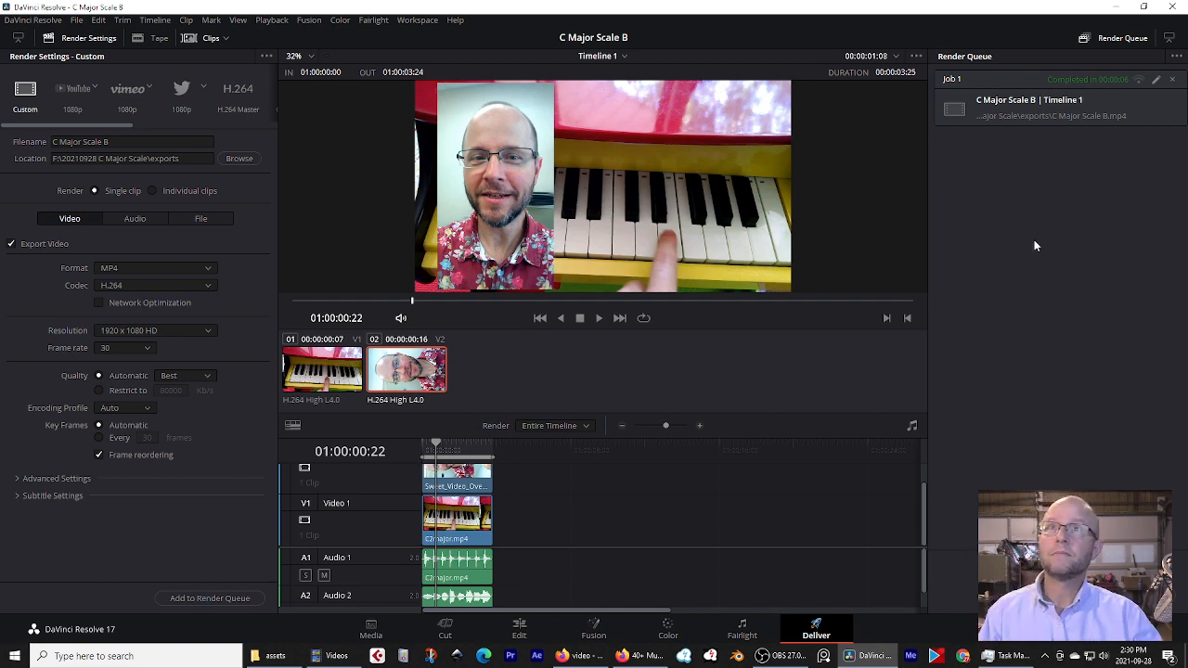
Close DaVinci Resolve, then move and widen the File Explorer window showing the assets folder.
left_click(1175, 9)
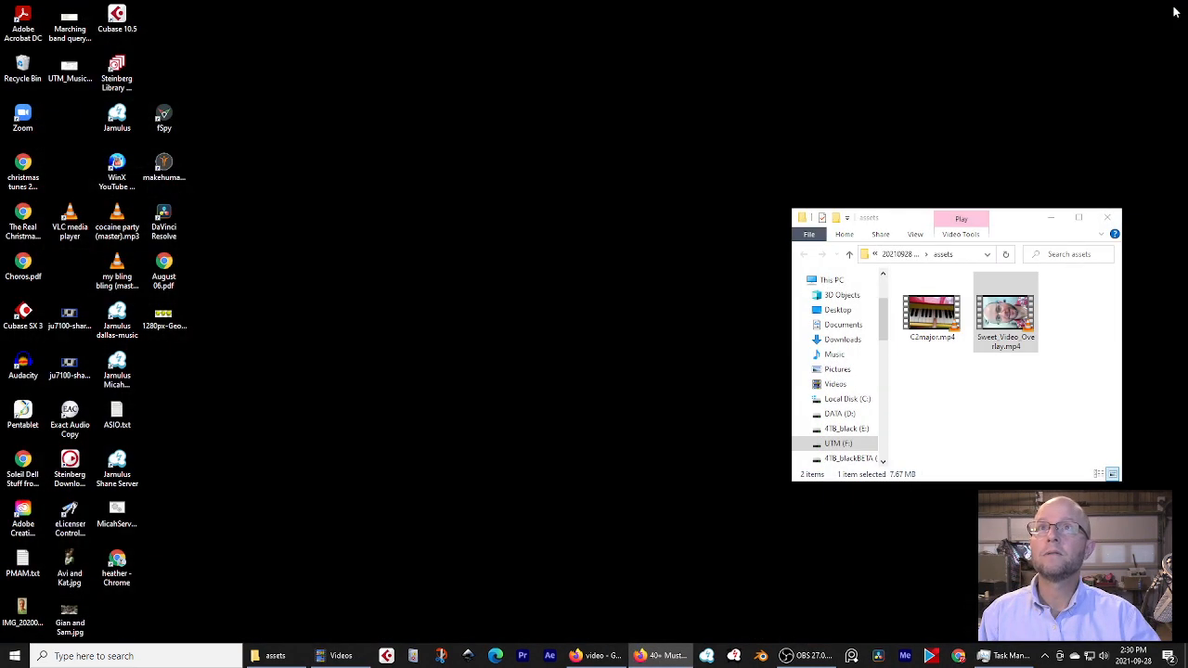
left_click_drag(1021, 224, 739, 125)
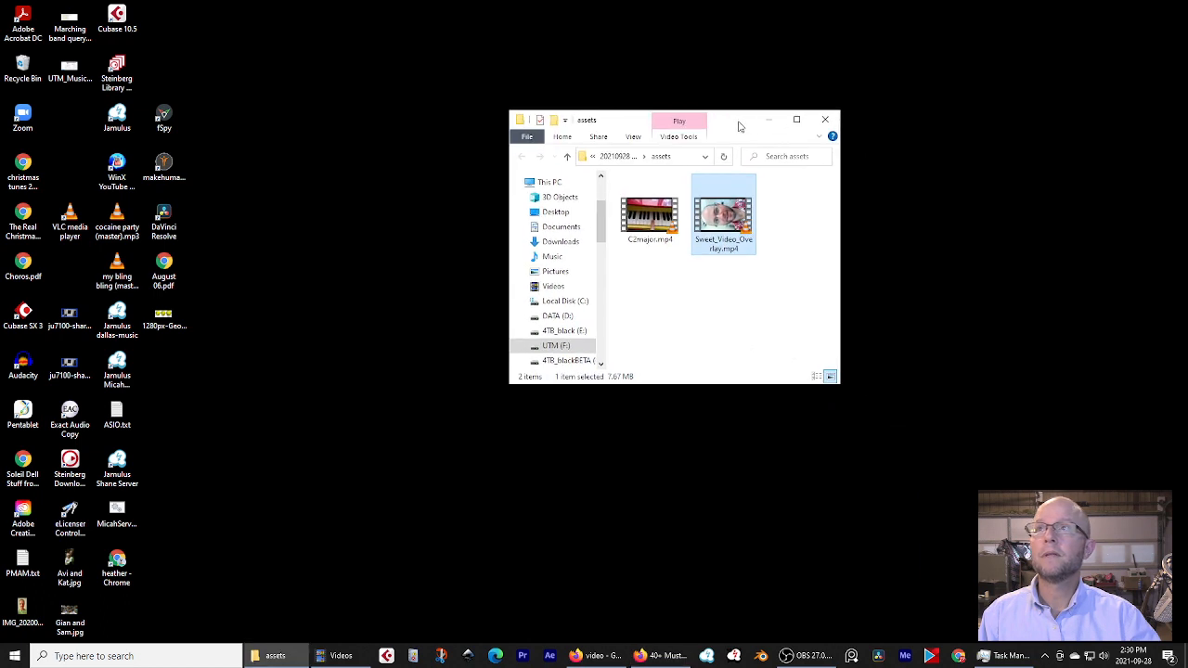
left_click_drag(507, 111, 304, 90)
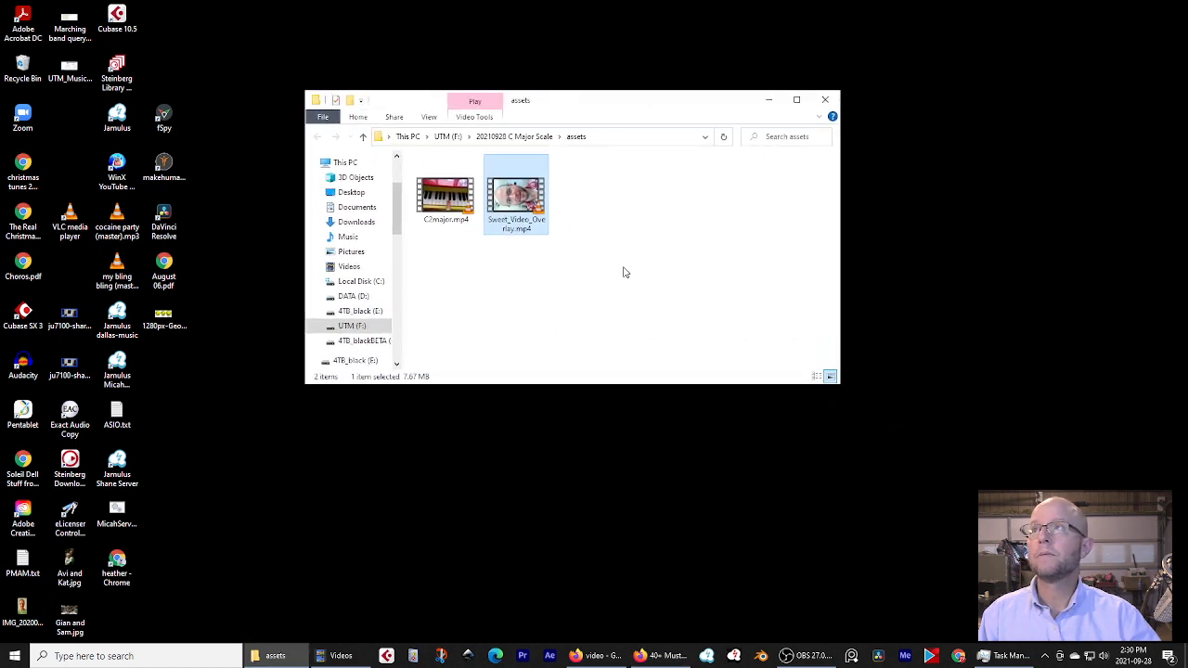
Open the exports folder in "20210928 C Major Scale", play "C Major Scale B.mp4" in VLC and close the player.
left_click(524, 137)
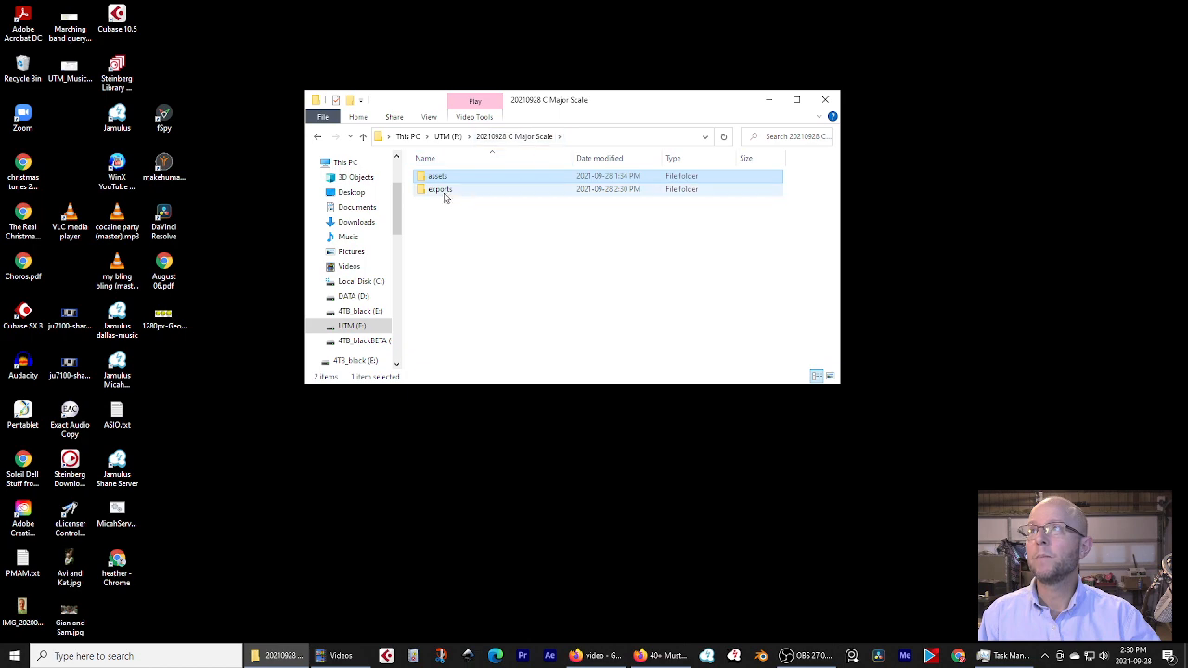
double_click(440, 189)
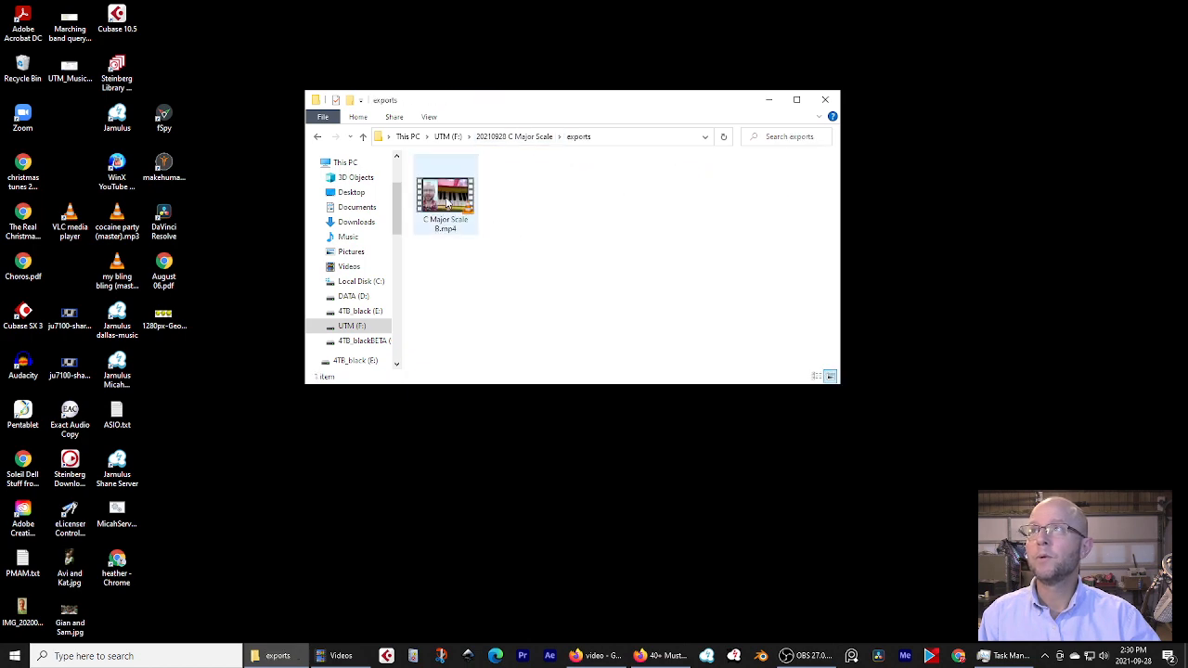
double_click(446, 201)
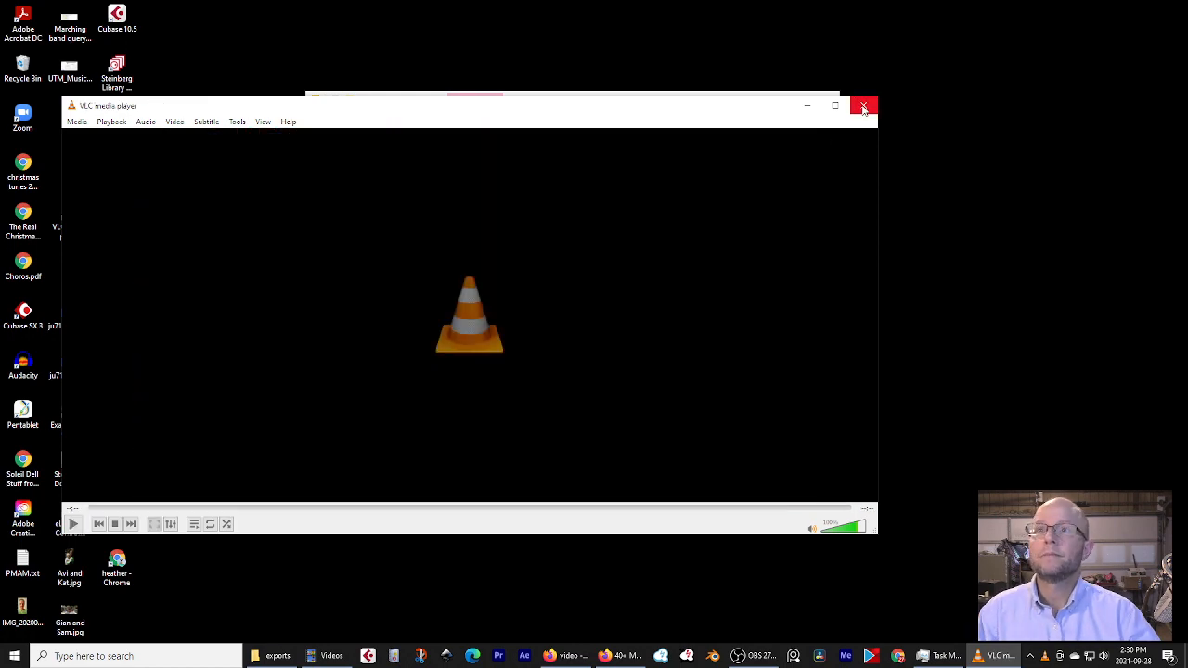
left_click(861, 105)
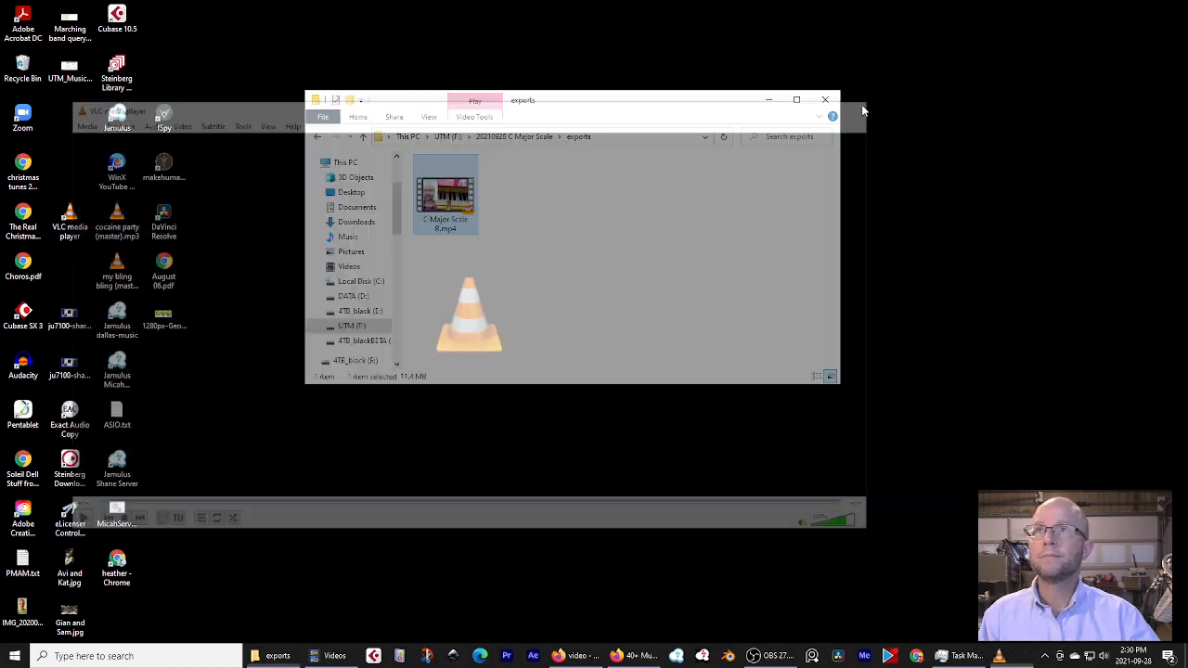